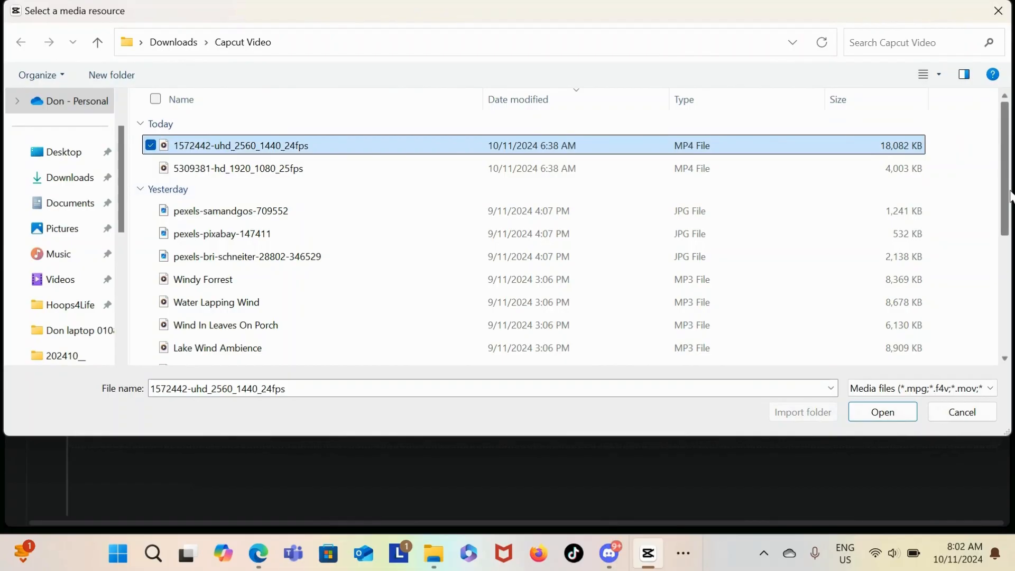
Step: Import all media files from the Capcut Video folder, from 1572442-uhd_2560_1440_24fps through EXPERIENCES OVER MONEY
left_click_drag(1006, 198, 1011, 317)
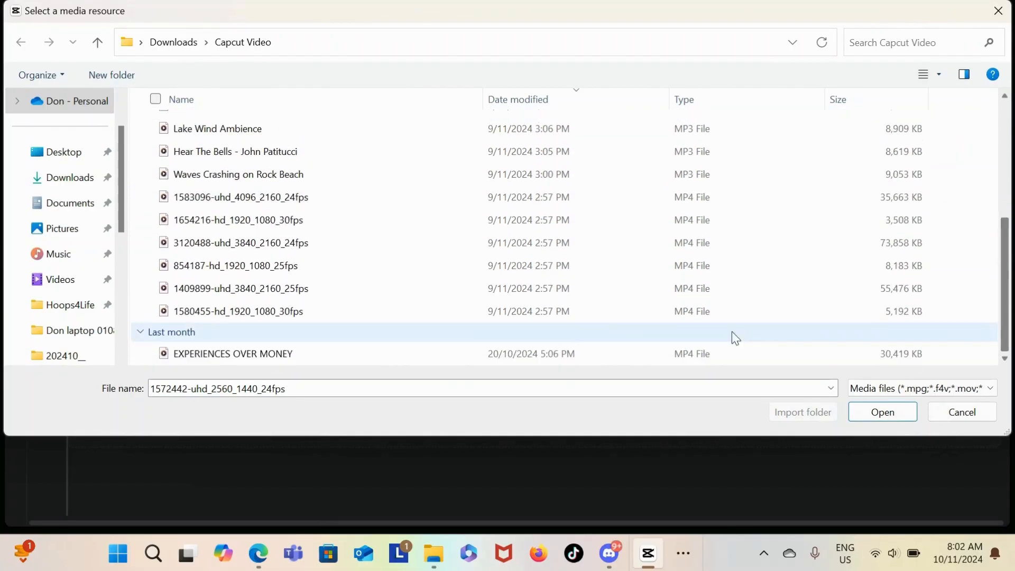
left_click(282, 353, "shift")
left_click(882, 412)
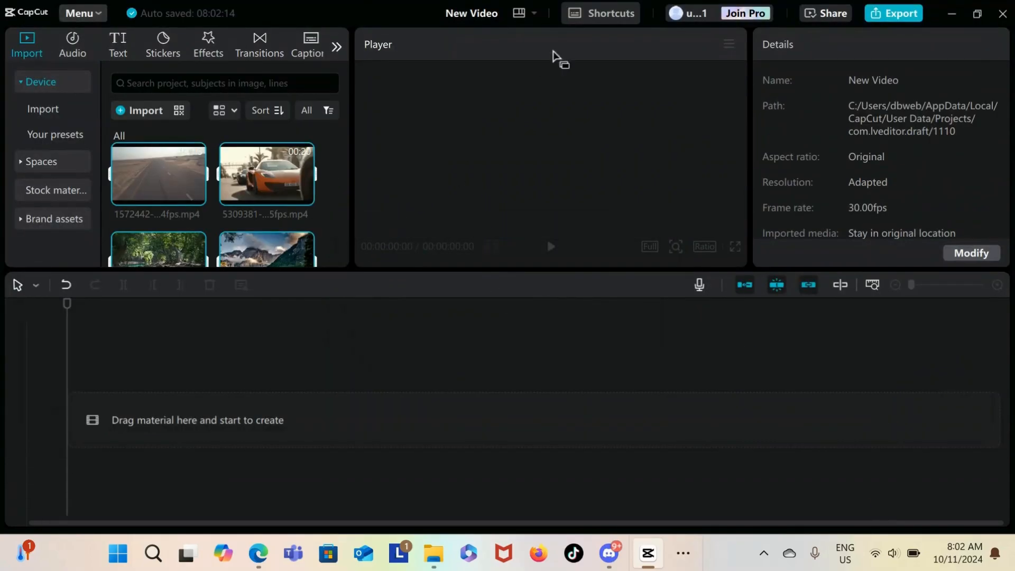
Step: Switch the workspace to the Media layout
left_click(535, 18)
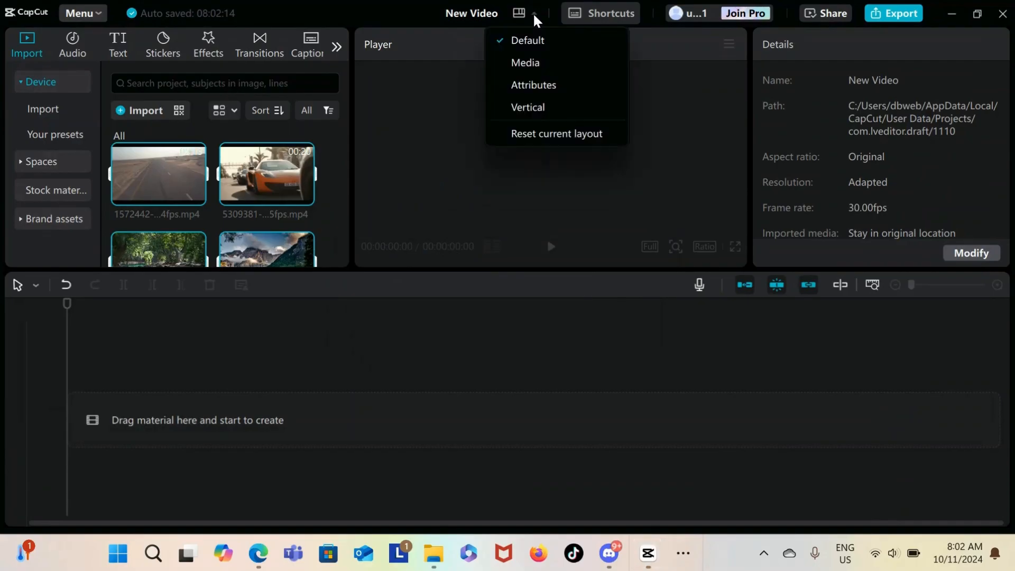
left_click(528, 62)
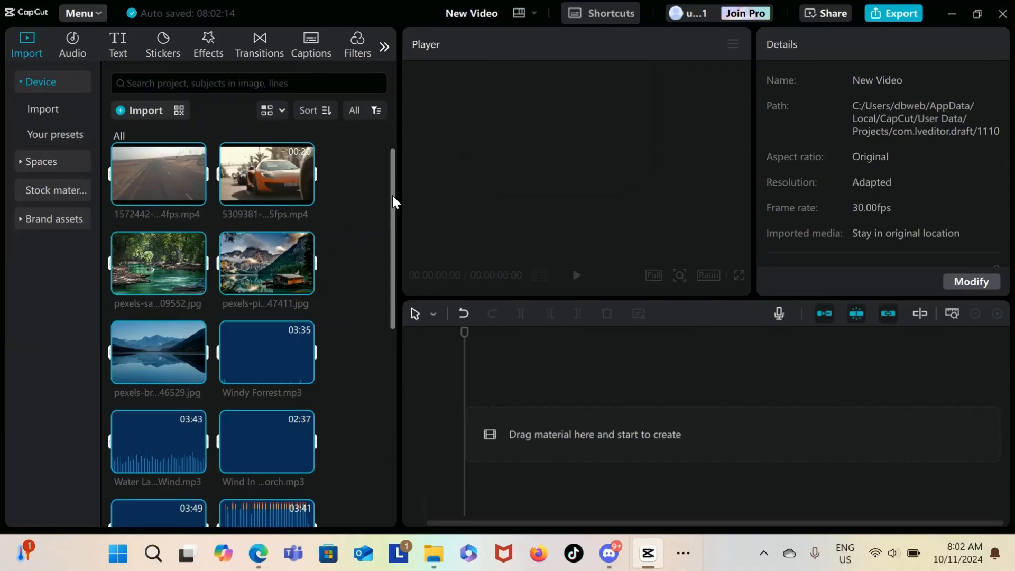
Step: Create four new folders in the media library alongside the imported files
left_click_drag(392, 195, 390, 438)
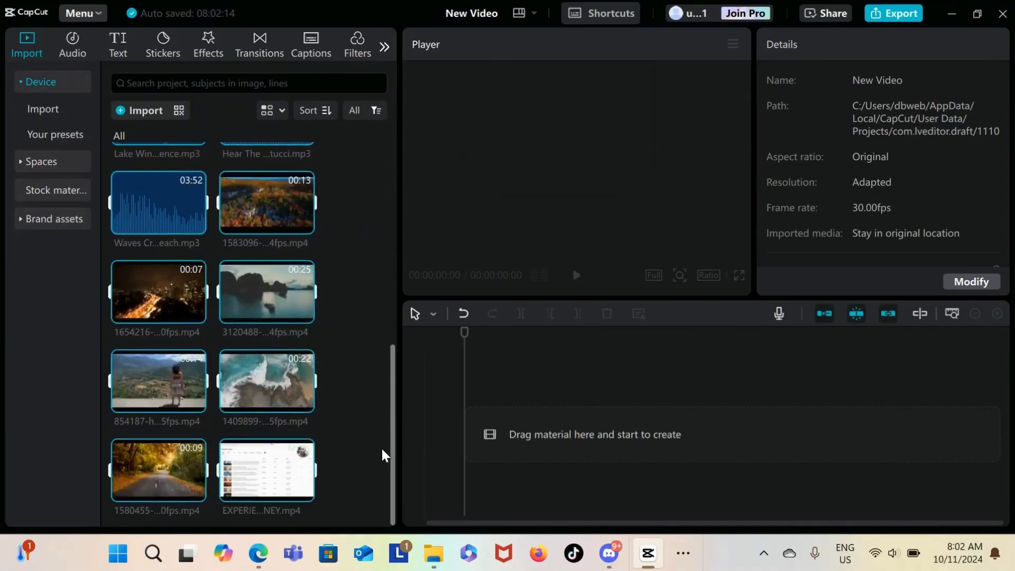
right_click(359, 406)
left_click(380, 418)
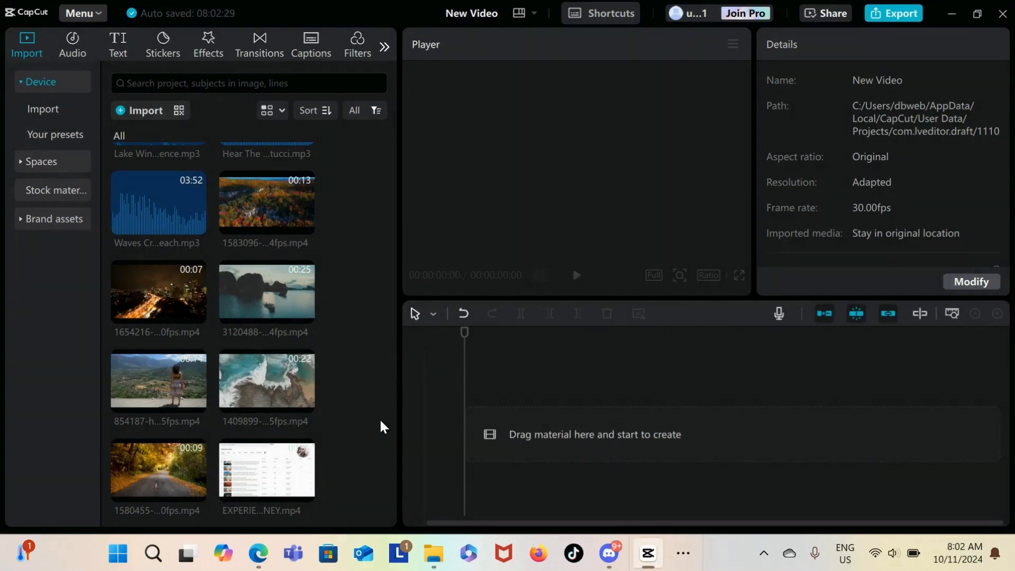
right_click(357, 410)
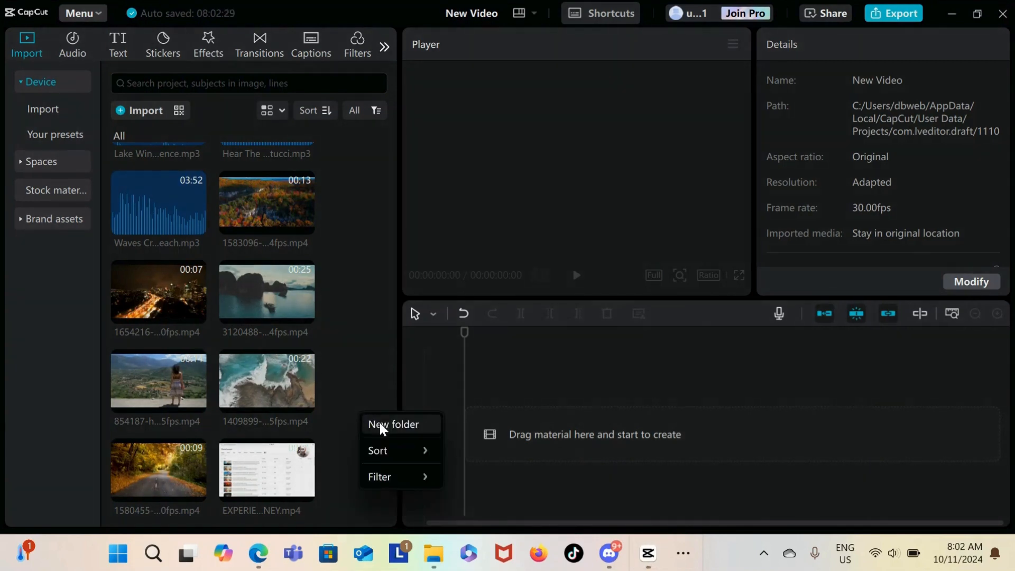
left_click(380, 423)
right_click(379, 420)
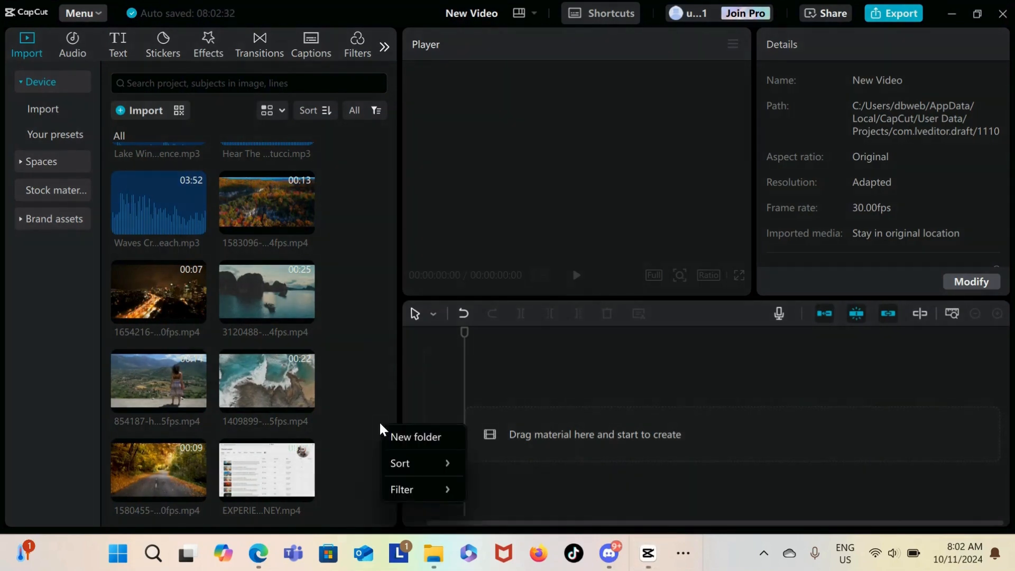
left_click(408, 437)
right_click(354, 385)
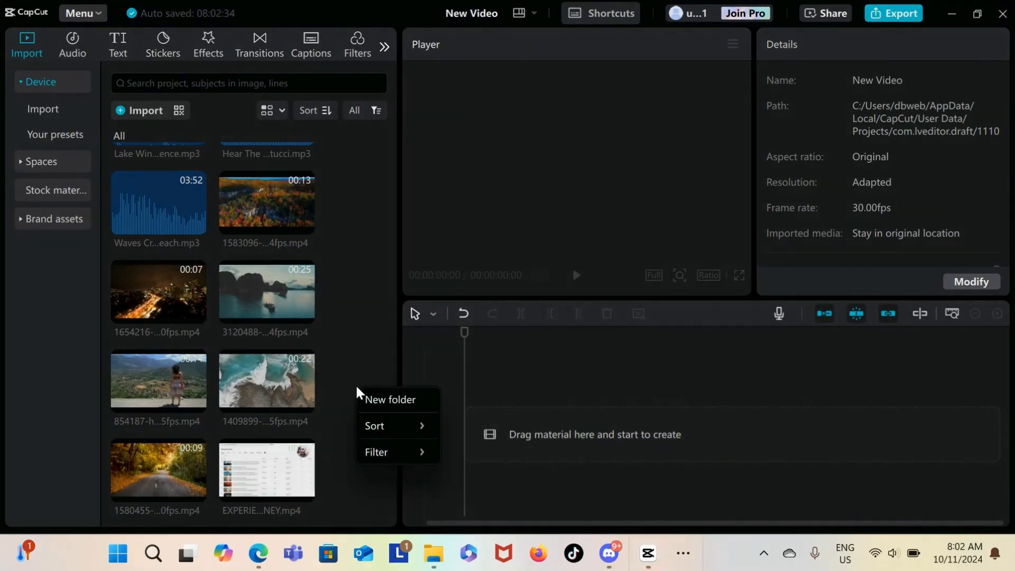
left_click(382, 411)
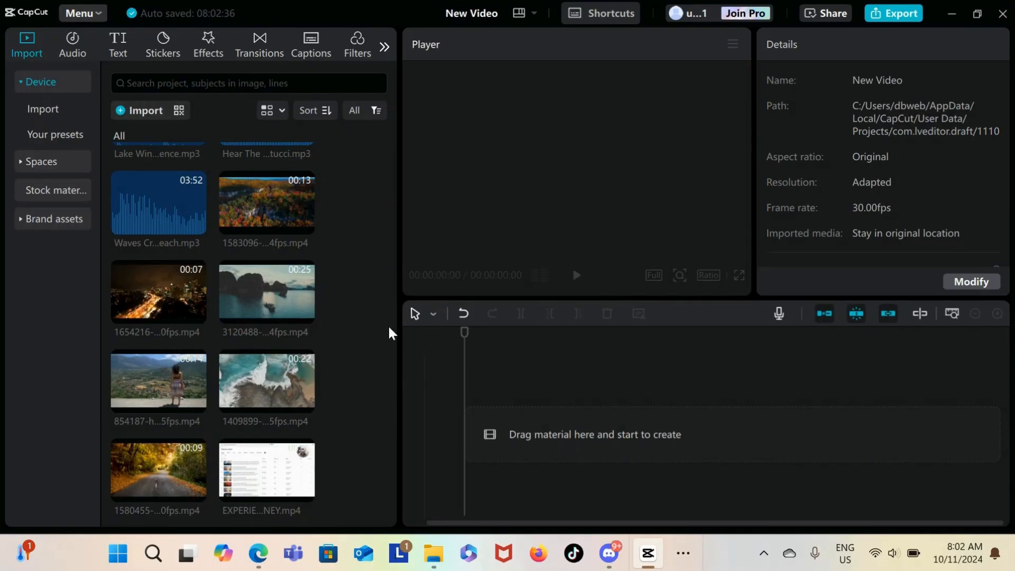
Step: Rename the first new media folder, Folder1, as A-Roll
left_click_drag(393, 368, 397, 470)
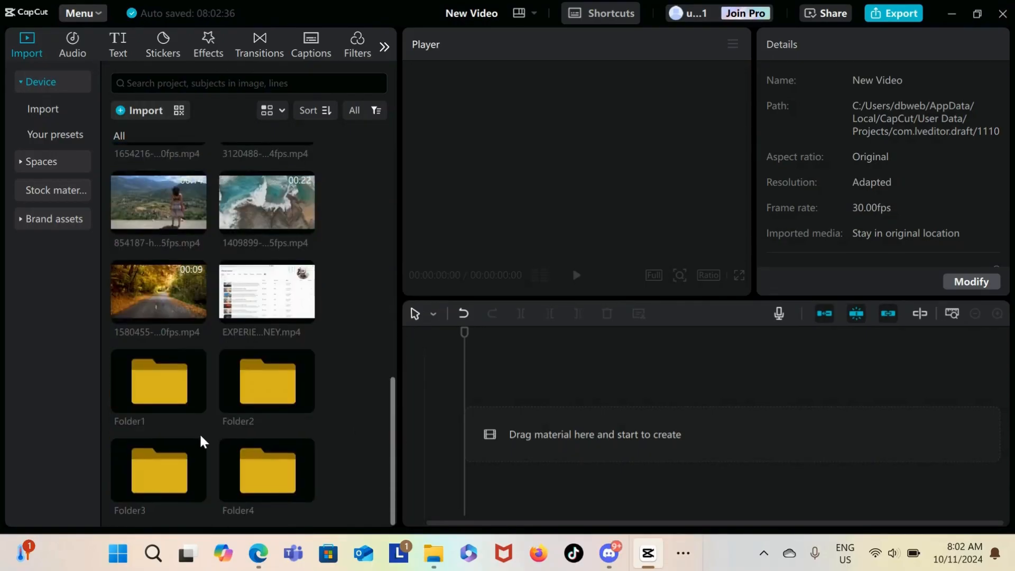
right_click(148, 386)
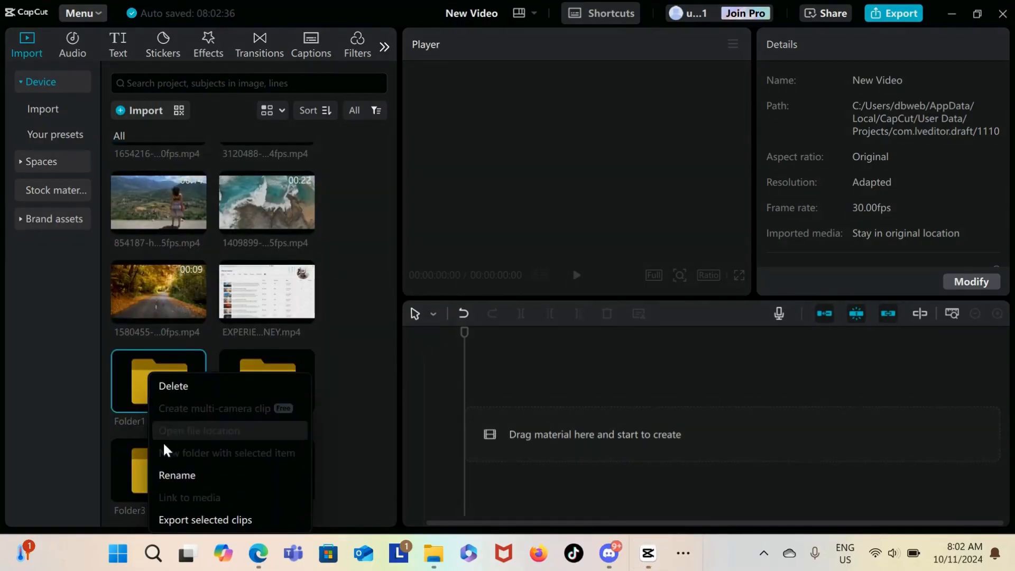
left_click(186, 479)
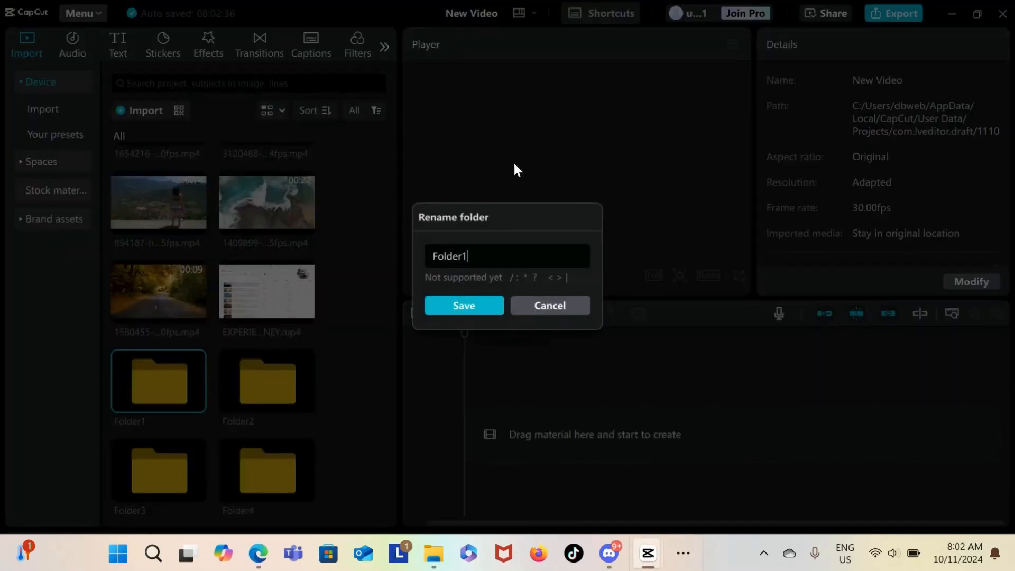
left_click_drag(475, 256, 423, 259)
type("A-Roll")
left_click(465, 309)
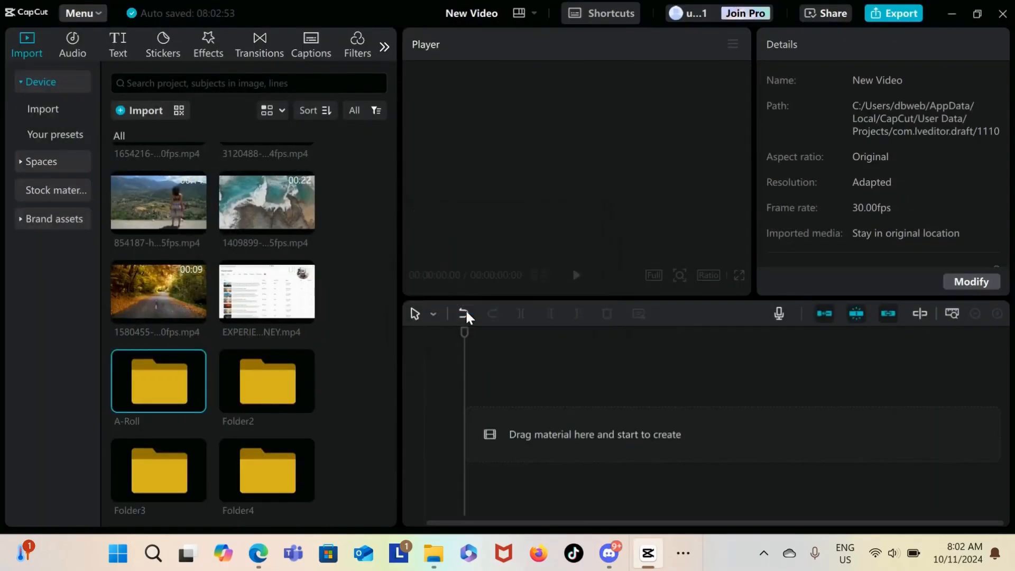
Step: Rename the second media folder, Folder2, as B-Roll
right_click(250, 402)
left_click(285, 474)
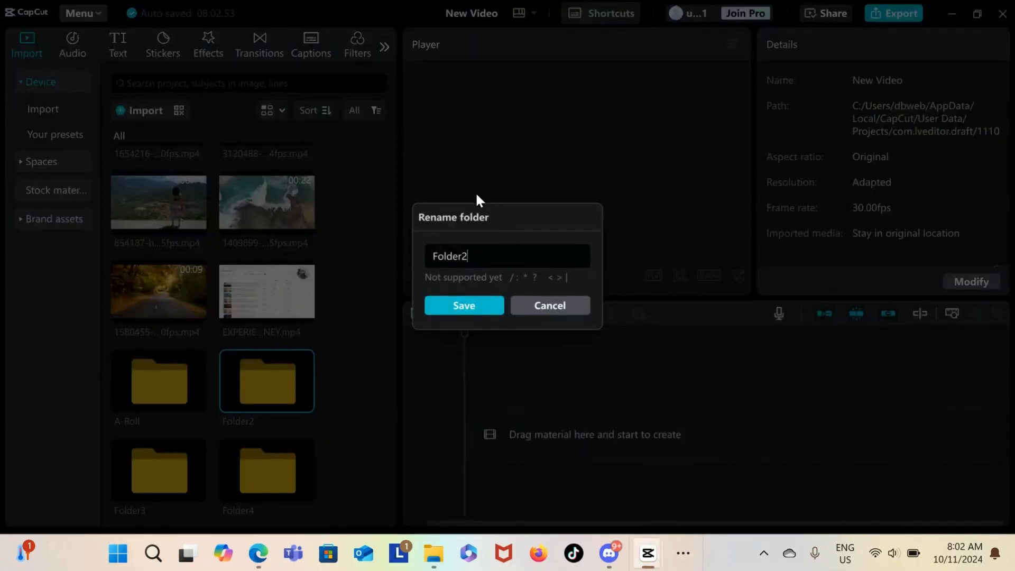
left_click_drag(484, 256, 396, 244)
type("B-Roll")
left_click(468, 305)
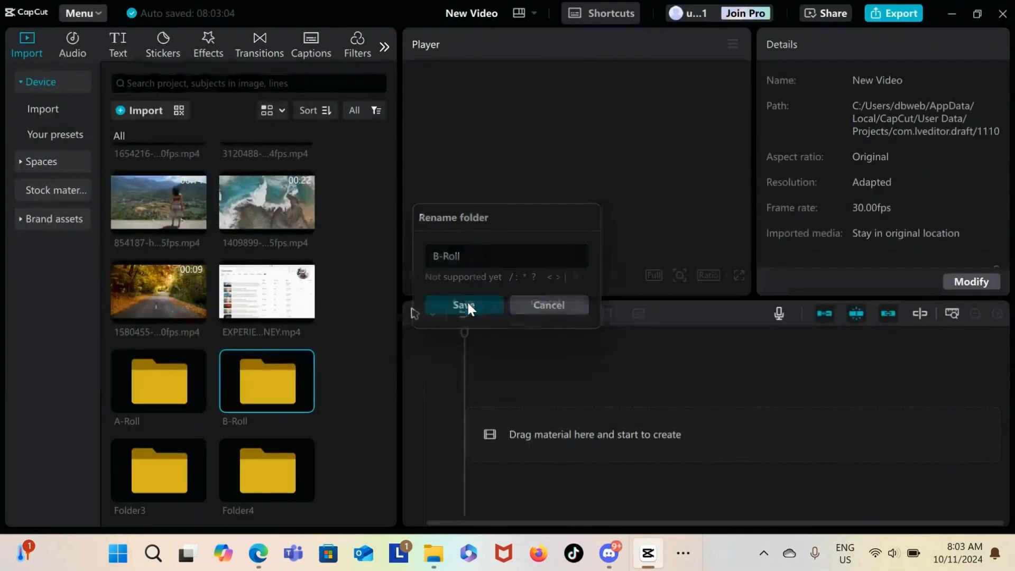
Step: Rename the third media folder, Folder3, as Audio
right_click(154, 474)
left_click(176, 478)
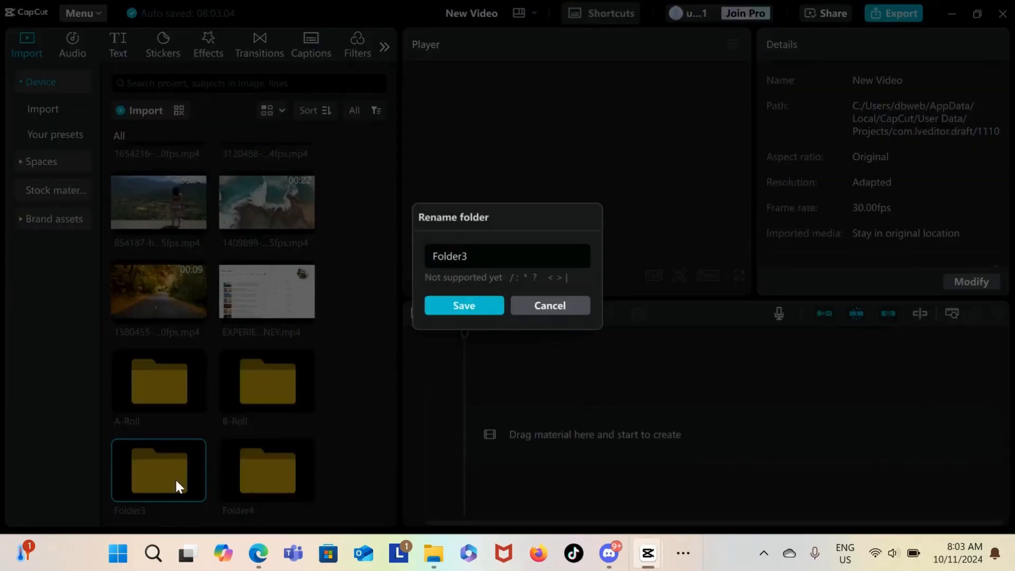
left_click_drag(476, 257, 401, 263)
type("Audio")
left_click(462, 305)
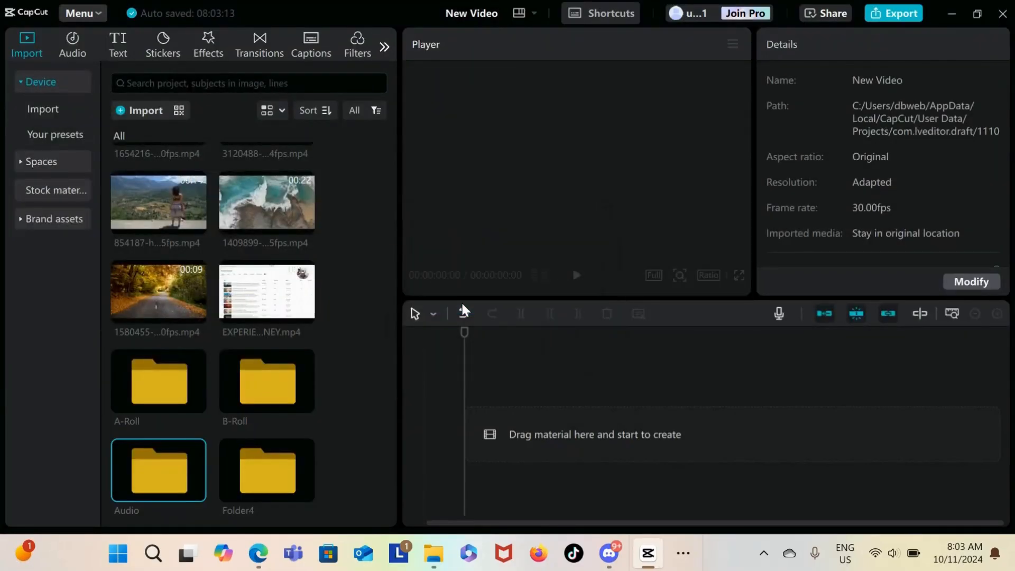
Step: Rename the fourth media folder, Folder4, as Sound Effects
right_click(268, 481)
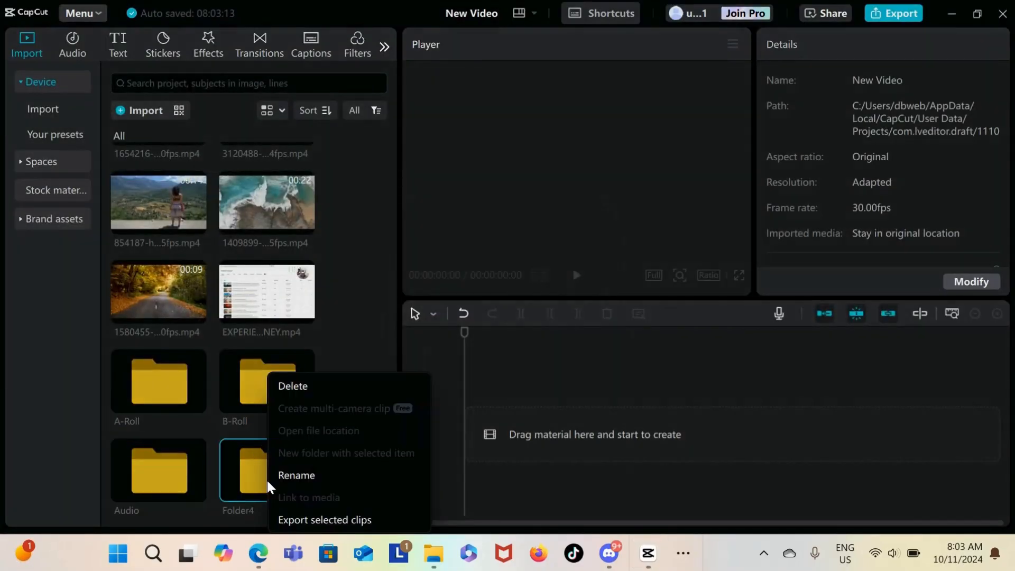
left_click(306, 476)
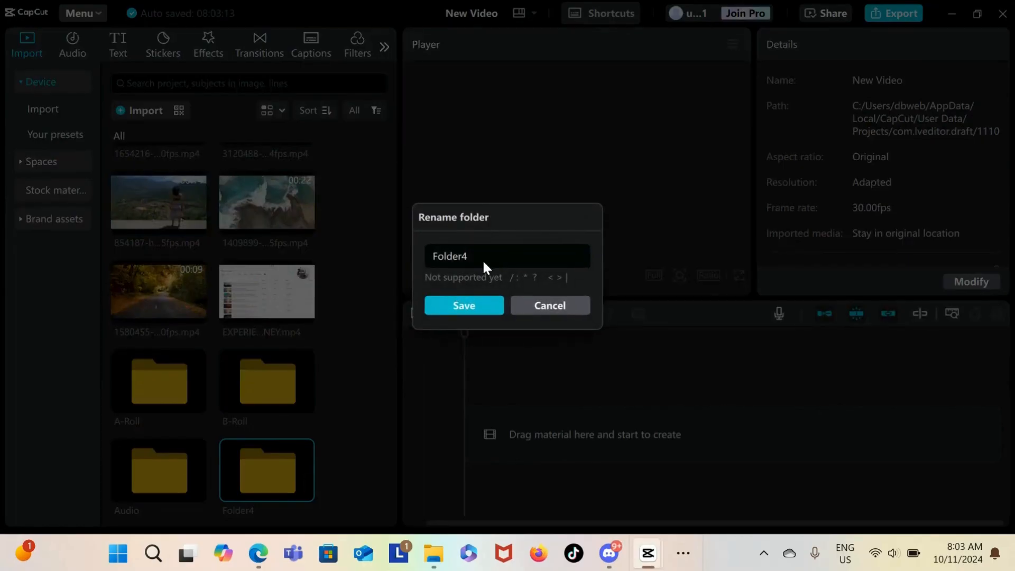
left_click_drag(482, 259, 407, 262)
type("Sound Effects")
left_click(471, 307)
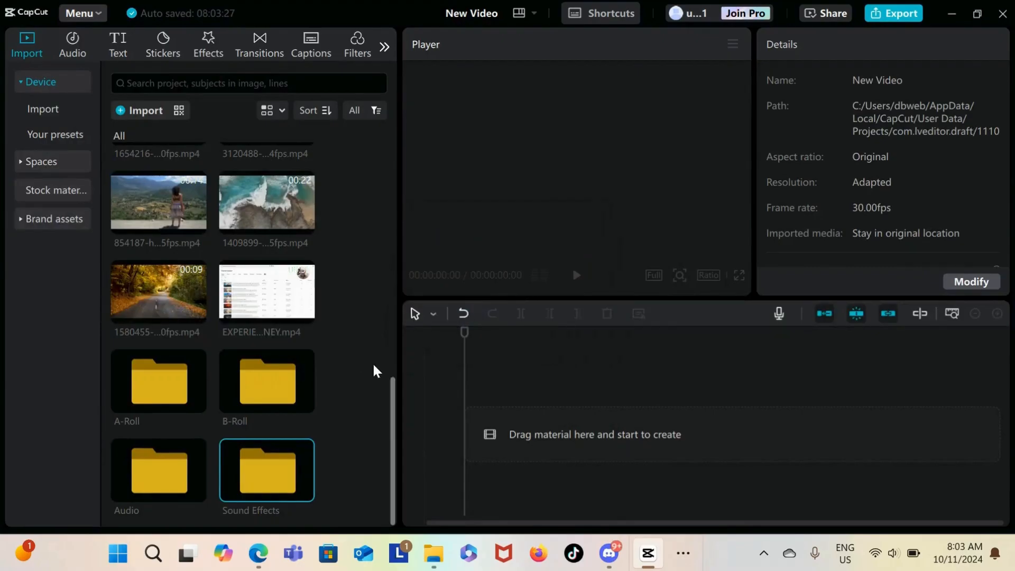
Step: Select all the MP4 video clips in the media library, including the road, car and EXPERIENCES OVER MONEY clips, and move them into the A-Roll folder
left_click_drag(395, 401, 411, 126)
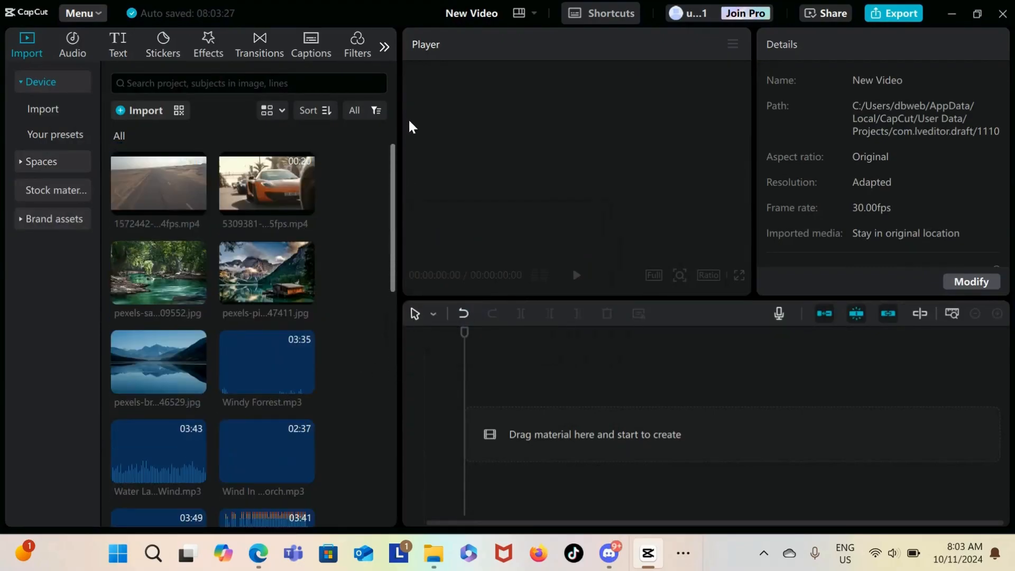
left_click(168, 185)
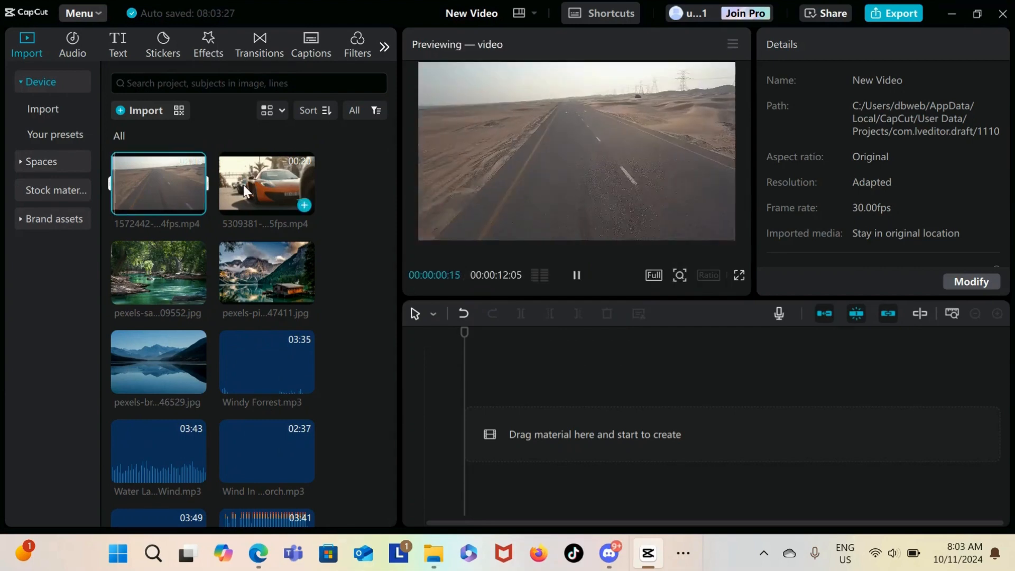
left_click(243, 185, "ctrl")
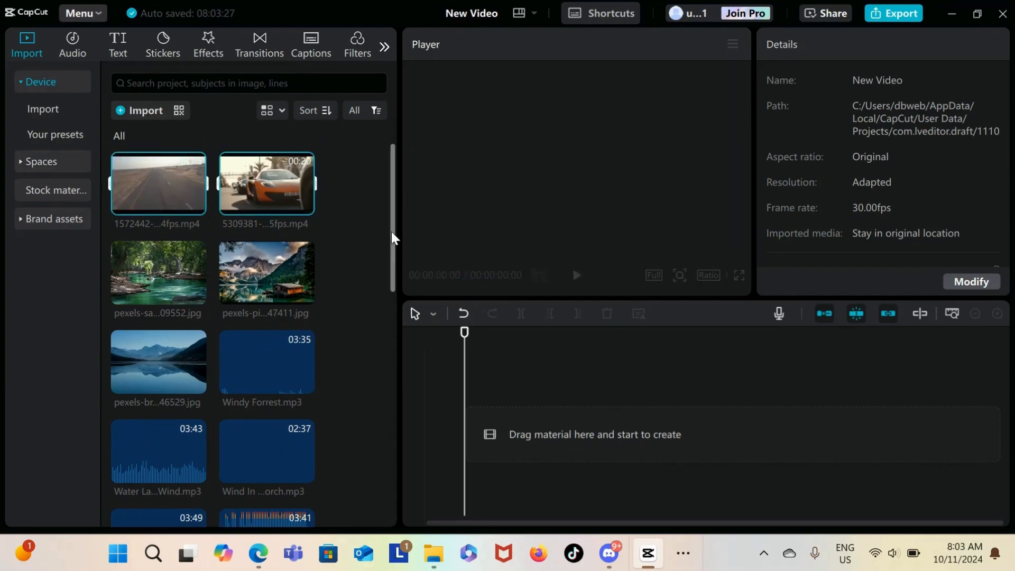
left_click_drag(390, 246, 398, 407)
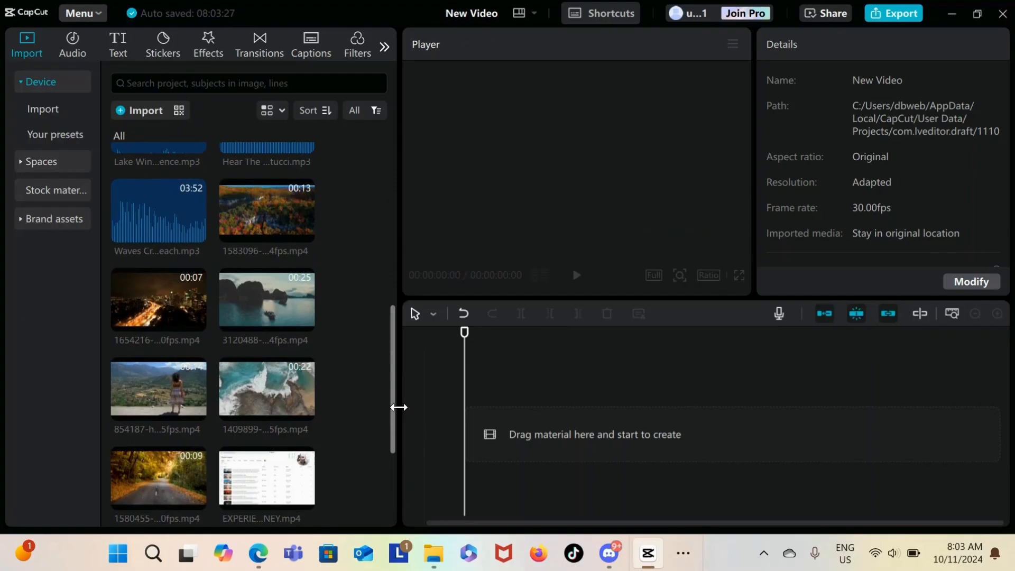
left_click(265, 217)
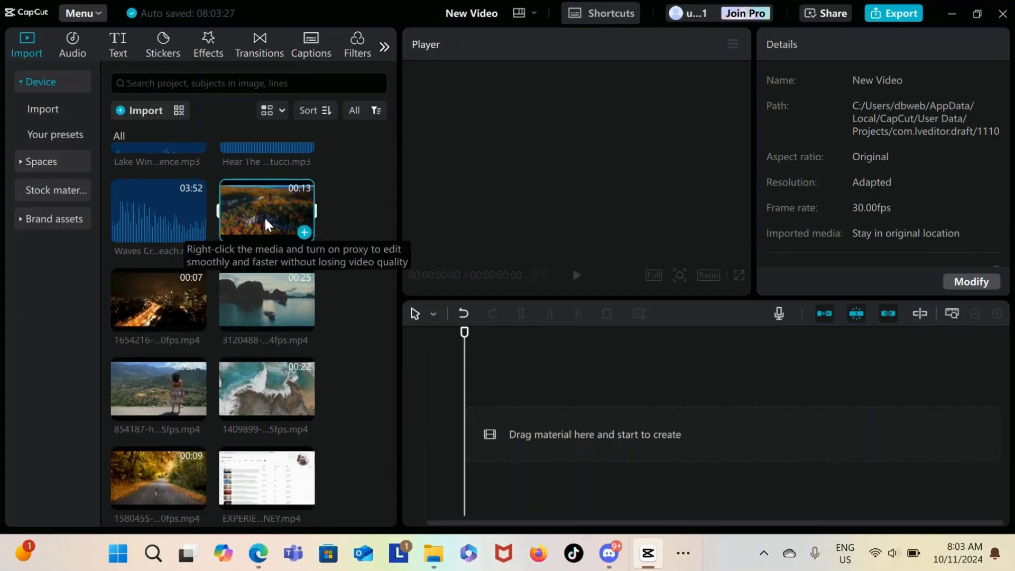
left_click(164, 304, "ctrl")
left_click(250, 311, "ctrl")
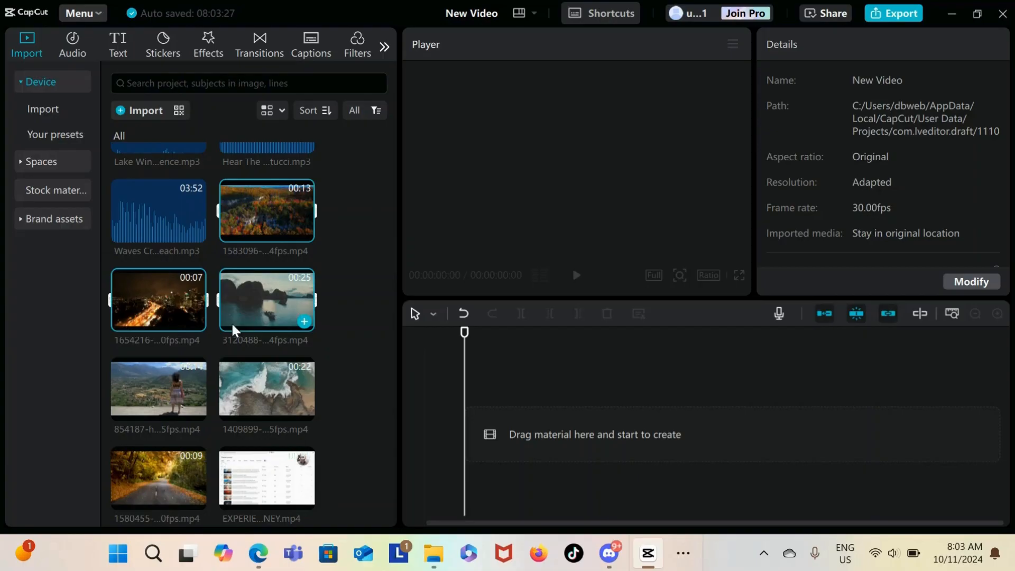
left_click(145, 403, "ctrl")
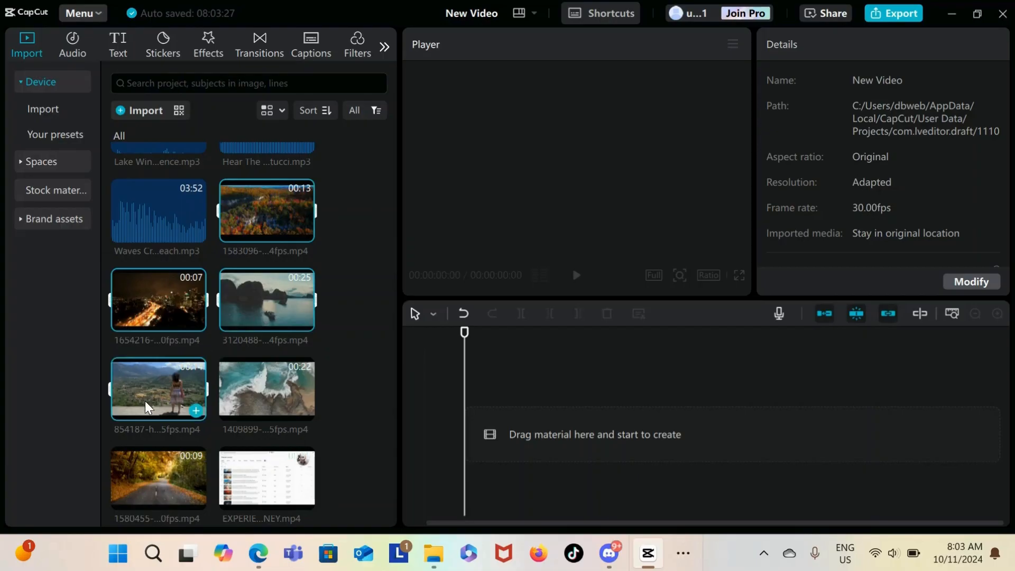
left_click(243, 398, "ctrl")
left_click(169, 468, "ctrl")
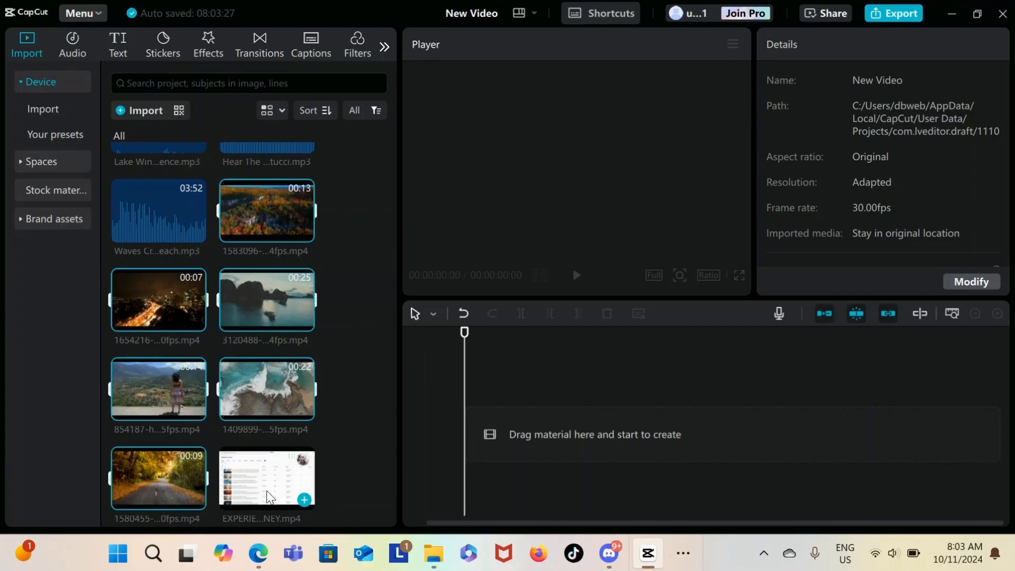
left_click(267, 487, "ctrl")
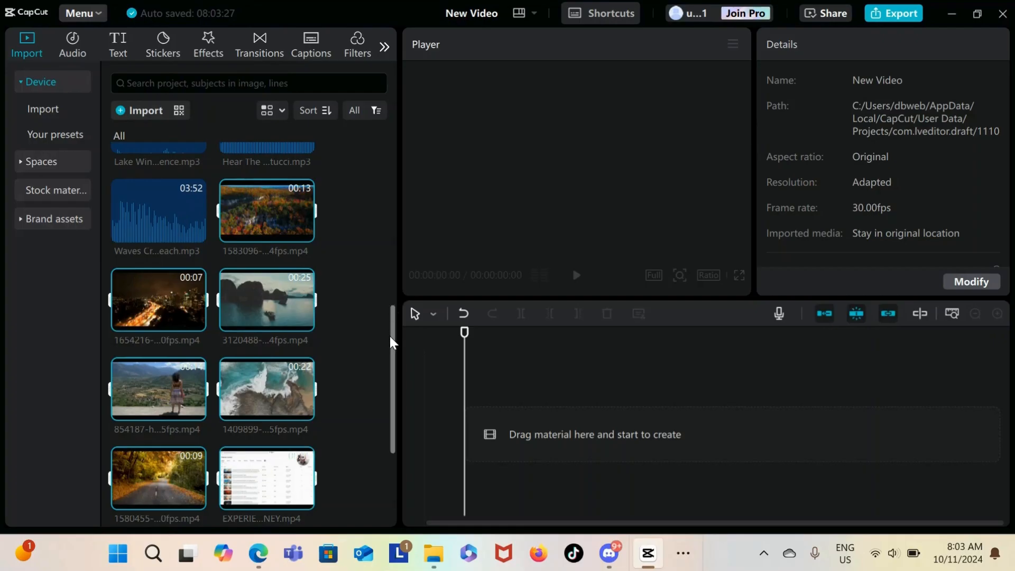
left_click_drag(394, 347, 412, 447)
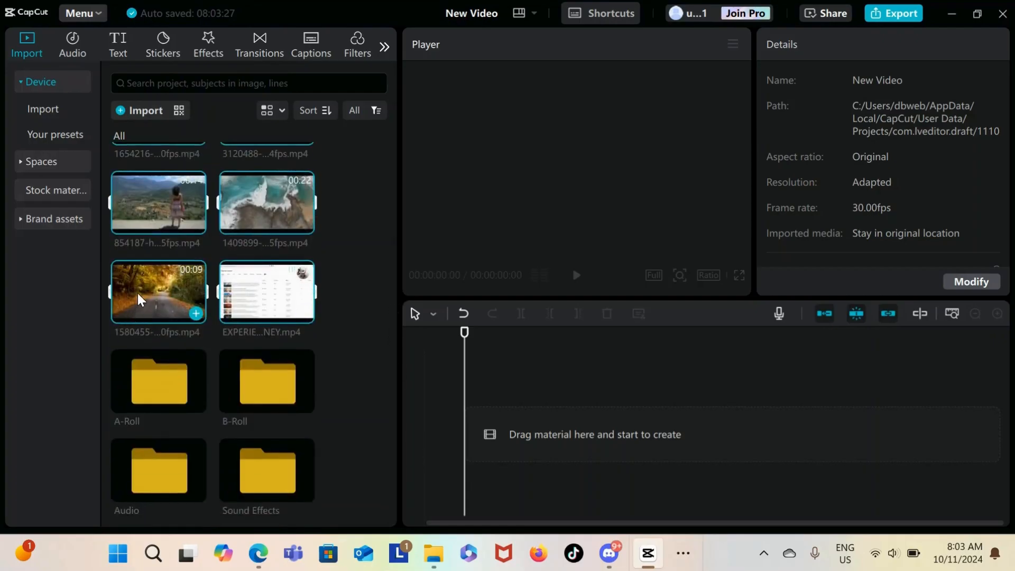
left_click_drag(138, 292, 155, 383)
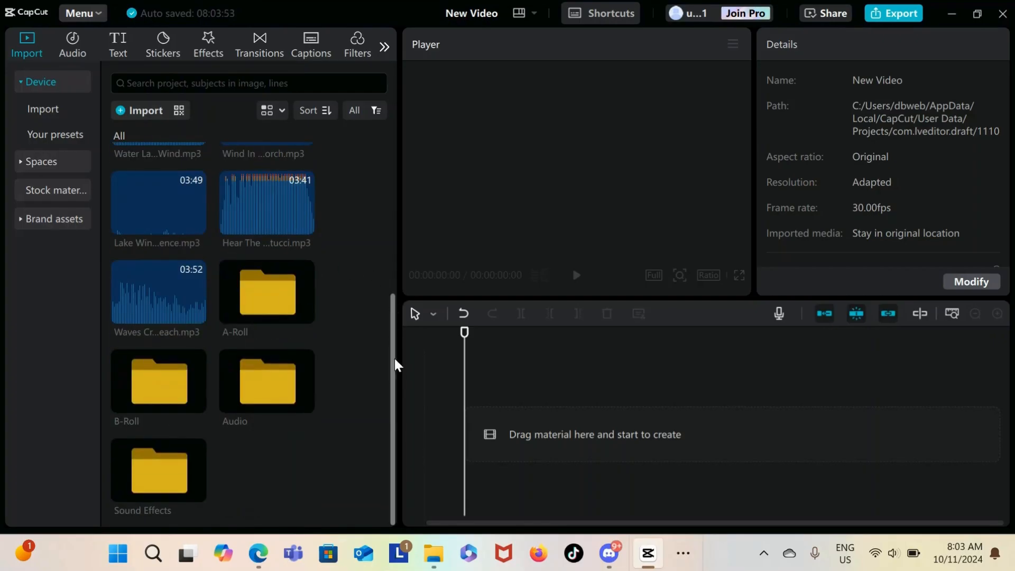
Step: Try to move the three JPG landscape images from the media library into the B-Roll folder
left_click_drag(392, 361, 396, 95)
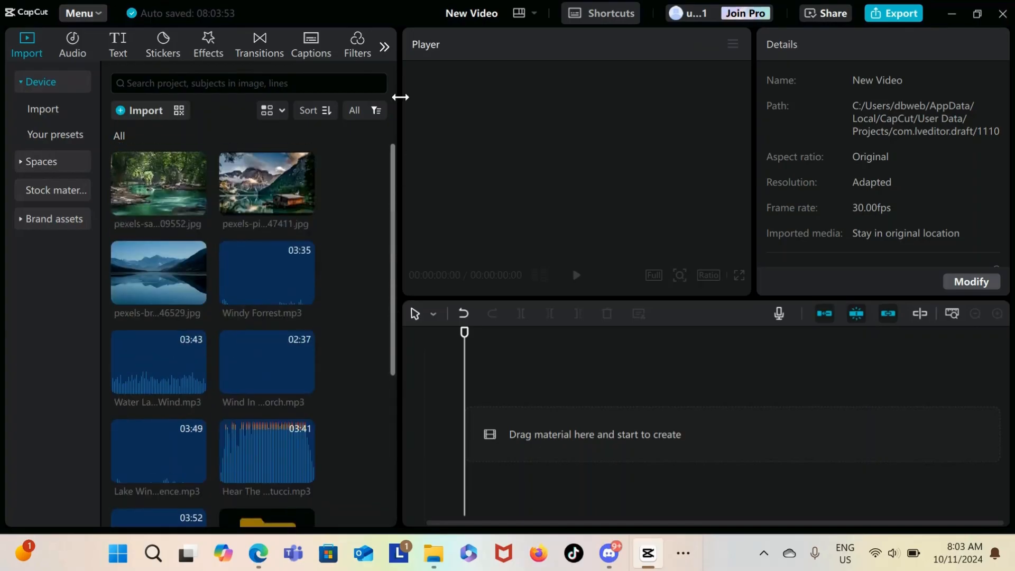
left_click(163, 179)
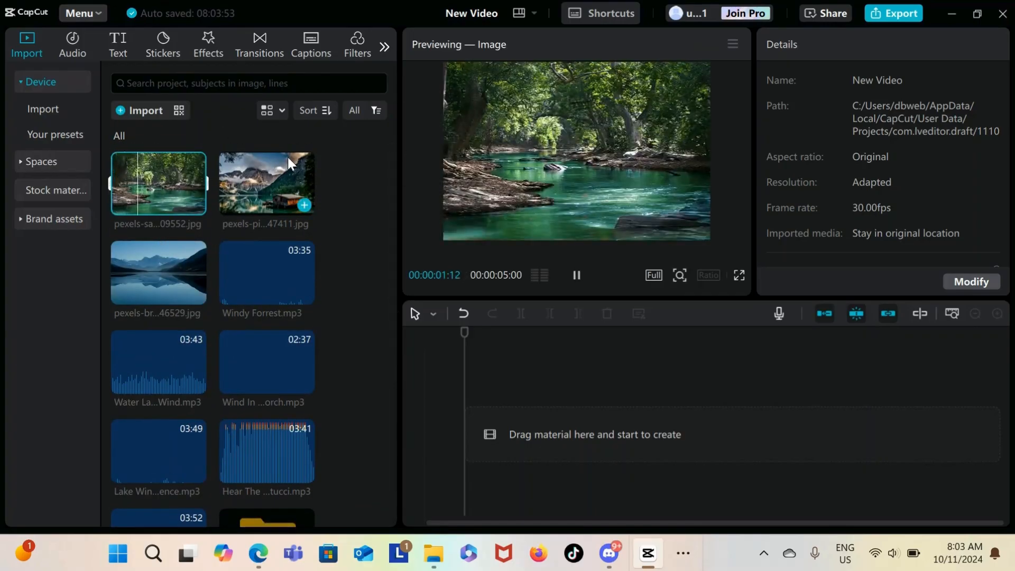
left_click(278, 167, "ctrl")
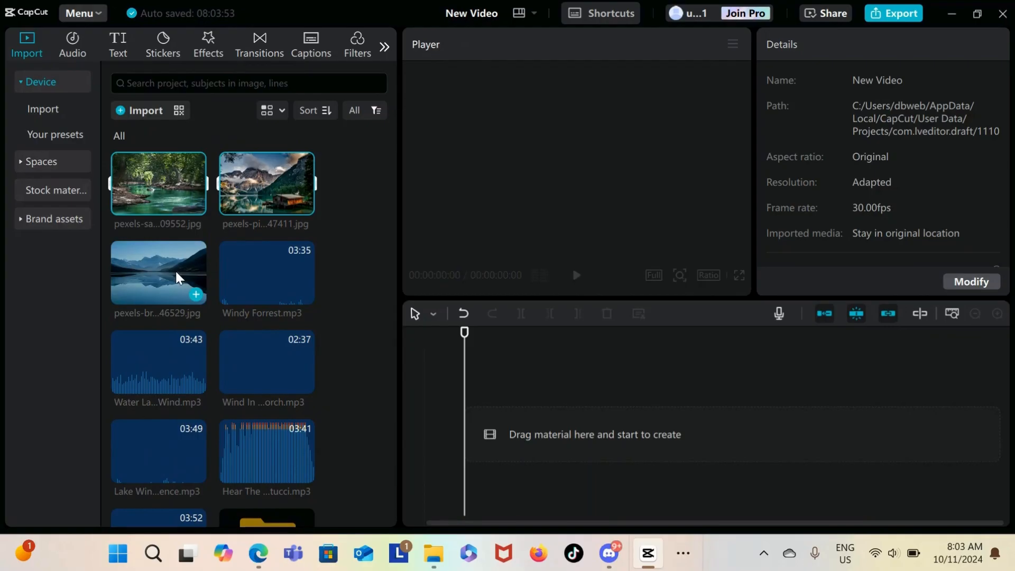
left_click(176, 269, "ctrl")
left_click_drag(176, 269, 183, 304)
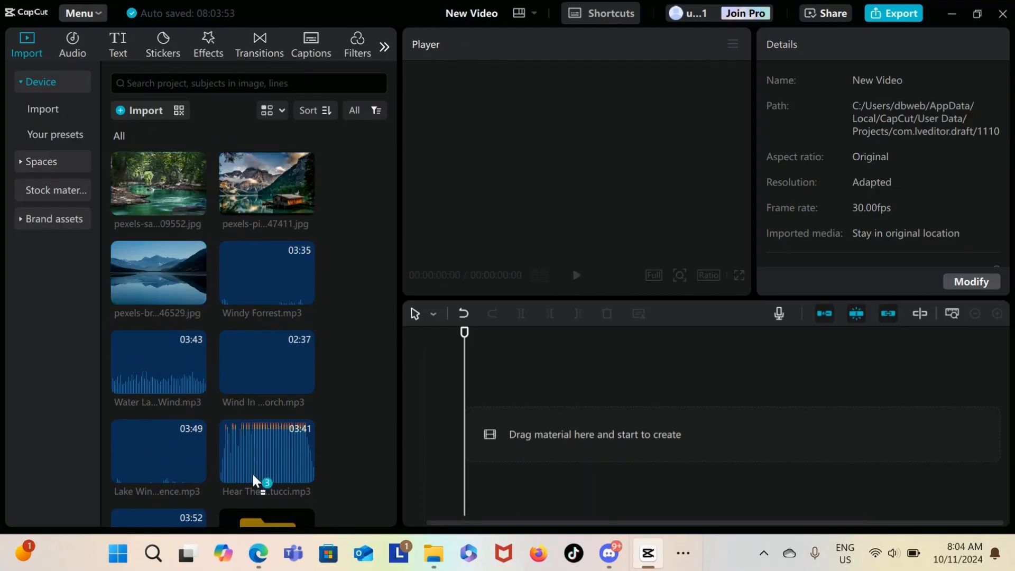
left_click_drag(253, 474, 261, 46)
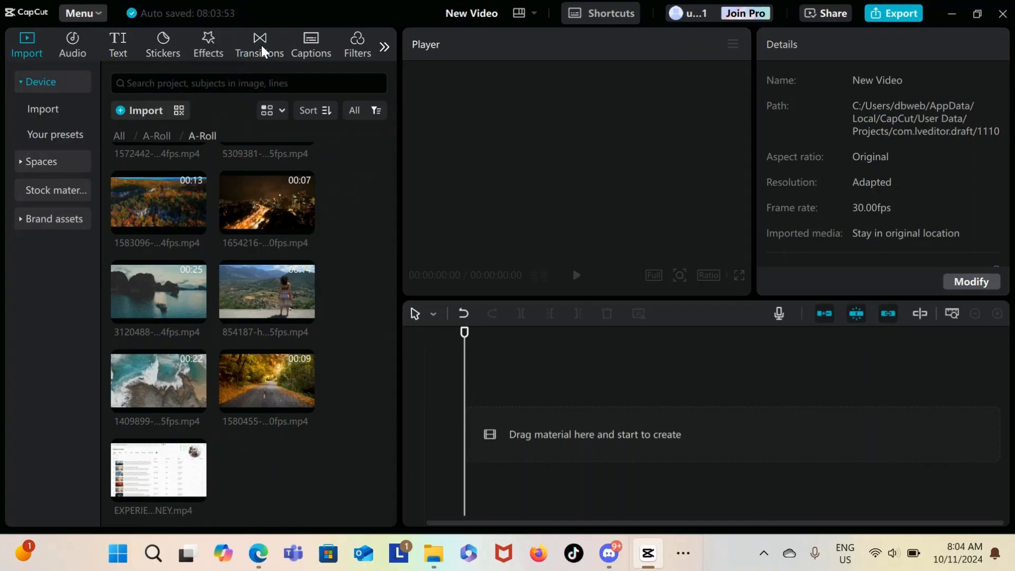
left_click(121, 136)
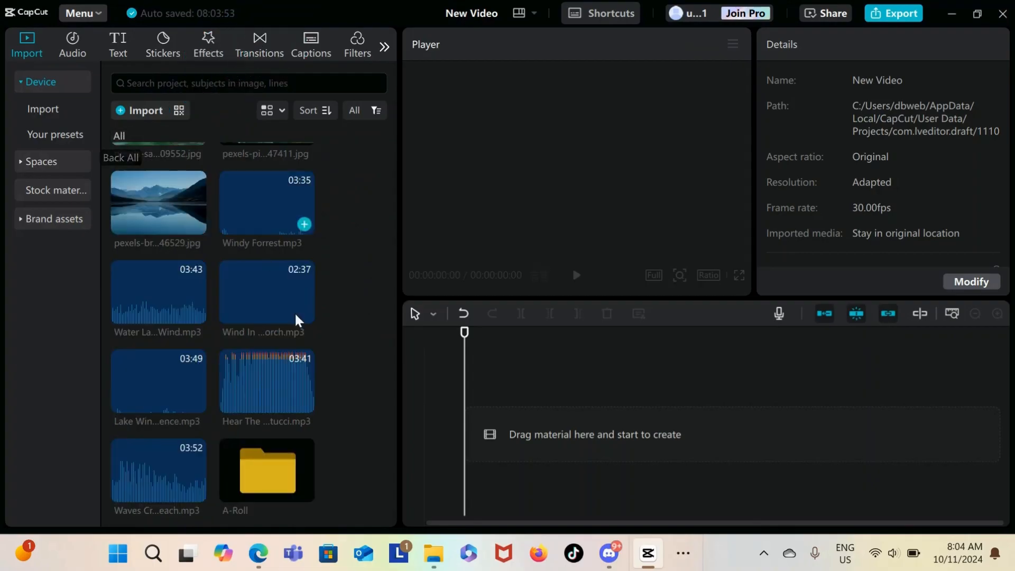
Step: Select the three JPG landscape images in the media library and move them into the B-Roll folder
left_click_drag(391, 353, 397, 286)
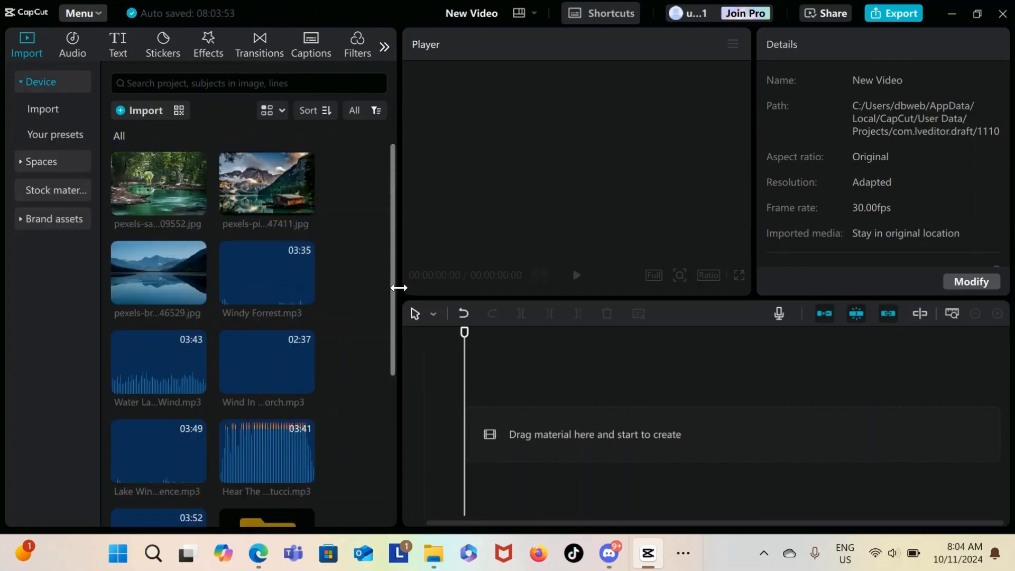
left_click(186, 182)
left_click(284, 191, "ctrl")
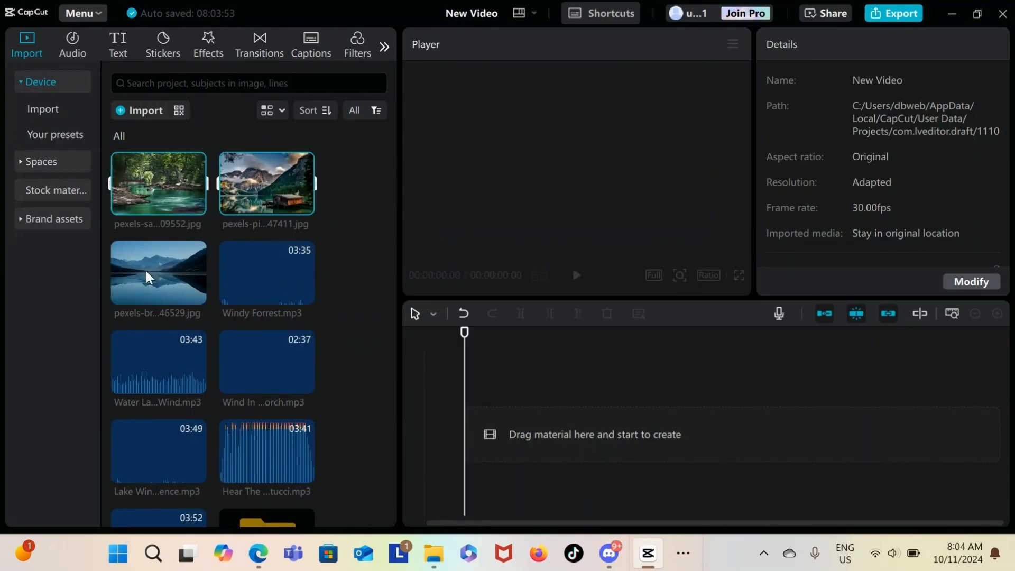
left_click(121, 284, "ctrl")
left_click_drag(395, 293, 404, 378)
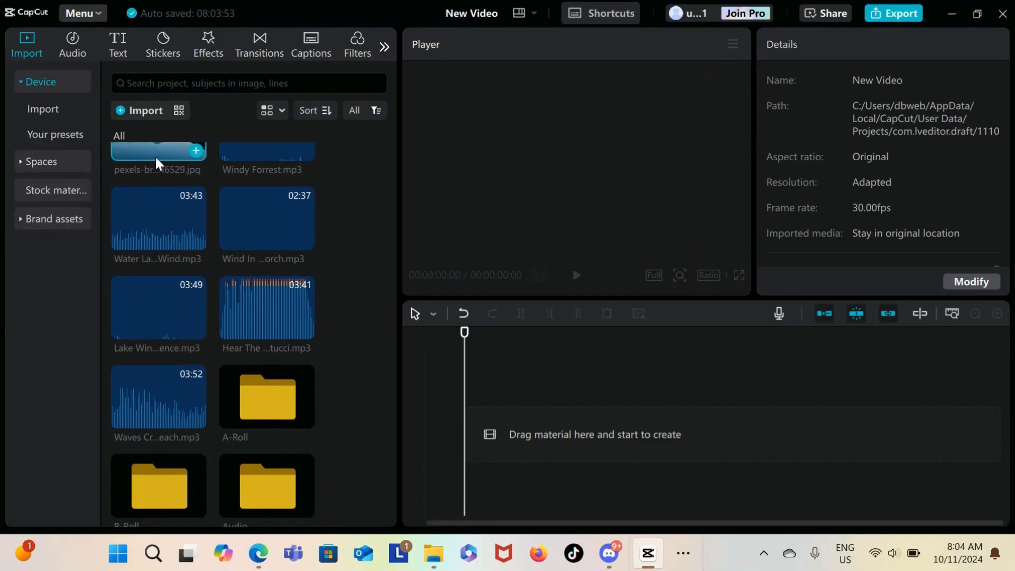
left_click_drag(154, 156, 154, 478)
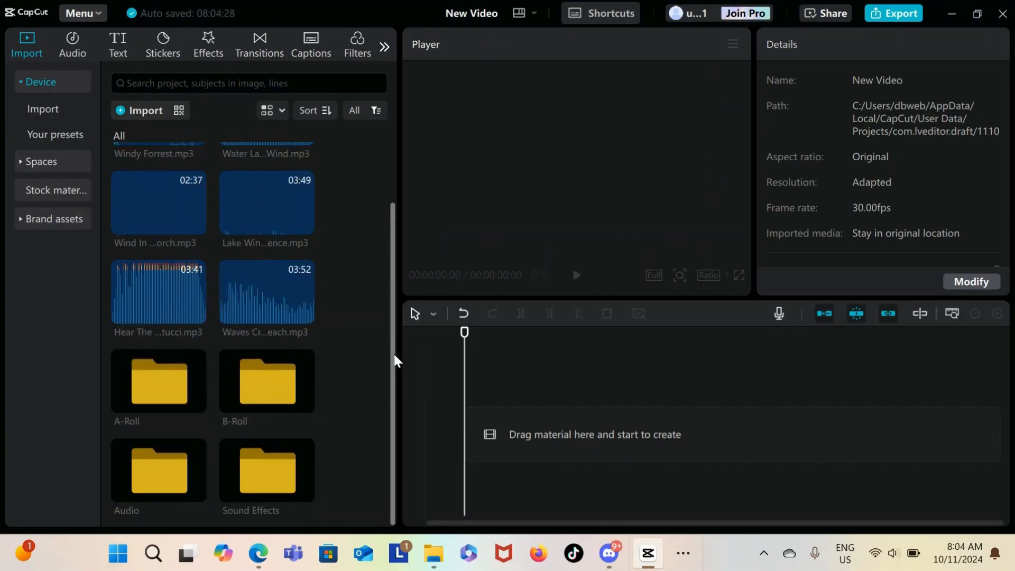
Step: Move the 03:41 music track, whose name starts with "Hear The", into the Audio folder
scroll(391, 360, "up", 2)
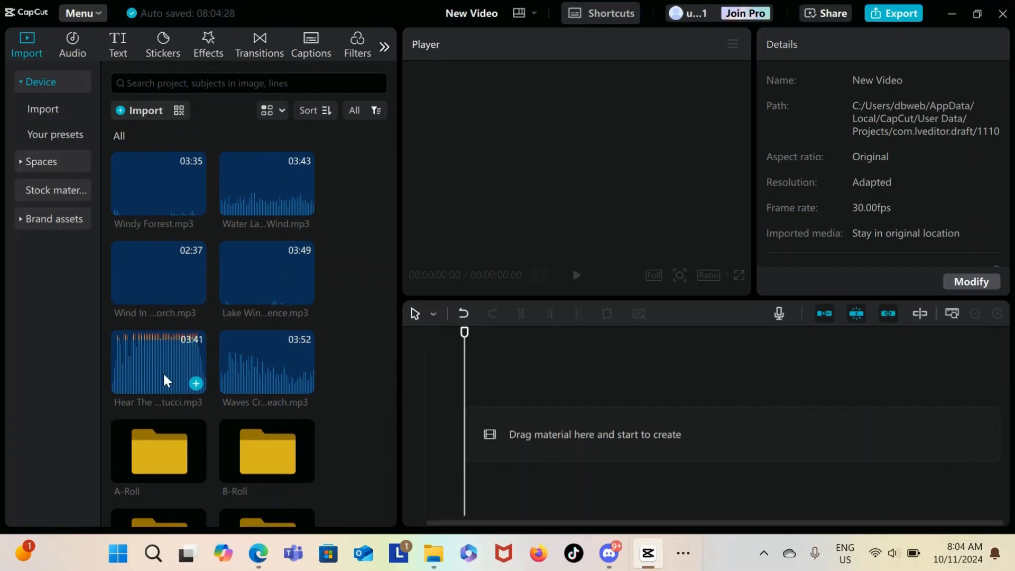
left_click_drag(163, 372, 154, 476)
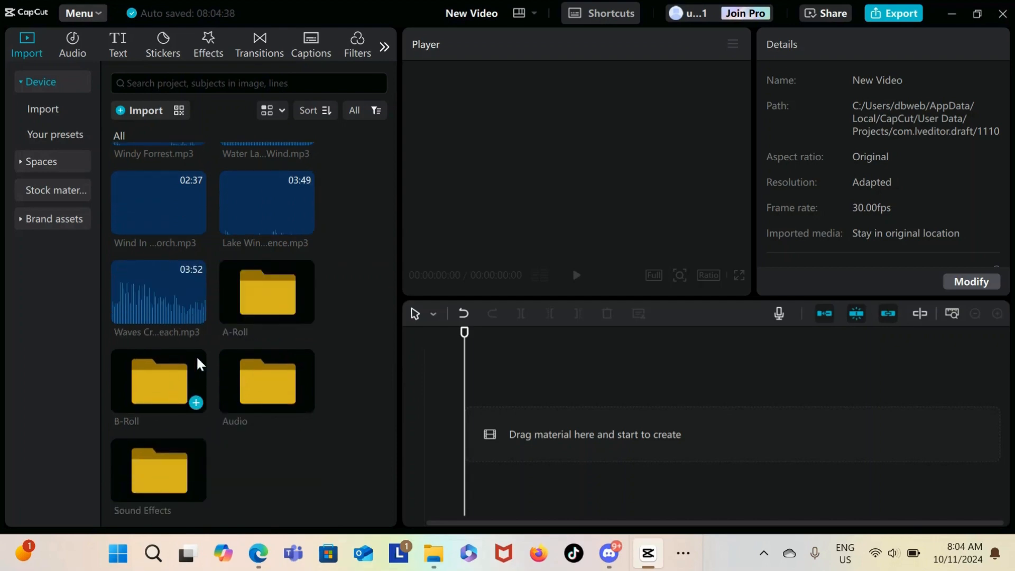
Step: Try to move the five remaining MP3 files into the Sound Effects folder, and return to the full media list
left_click(175, 301)
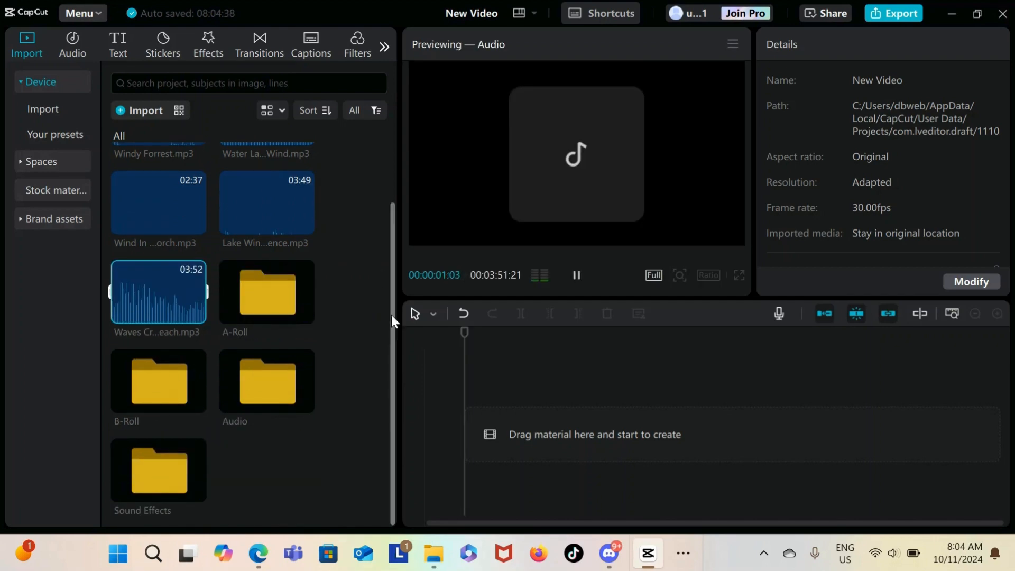
left_click_drag(394, 315, 396, 154)
mouse_move(158, 174)
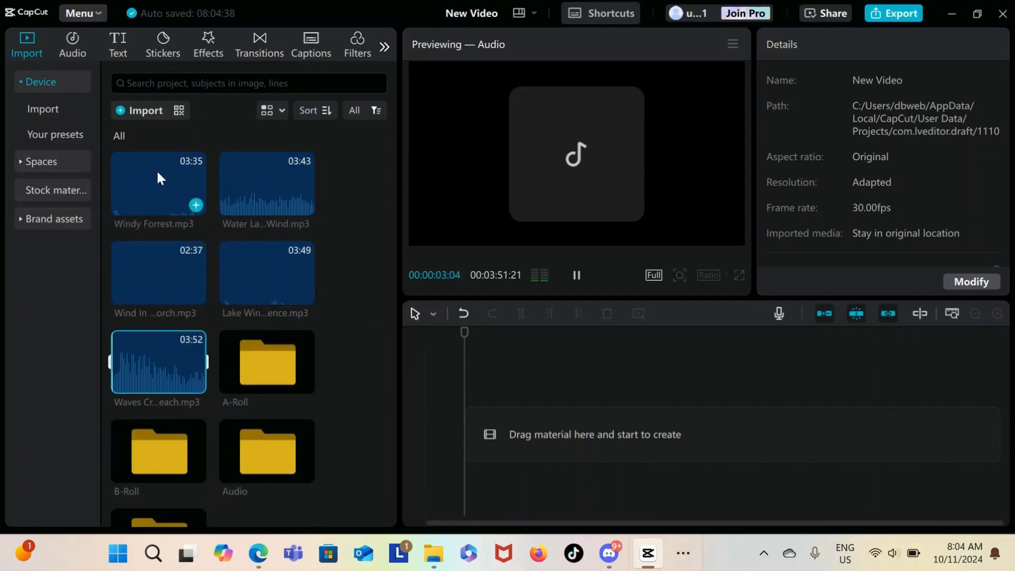
left_click(157, 173, "shift")
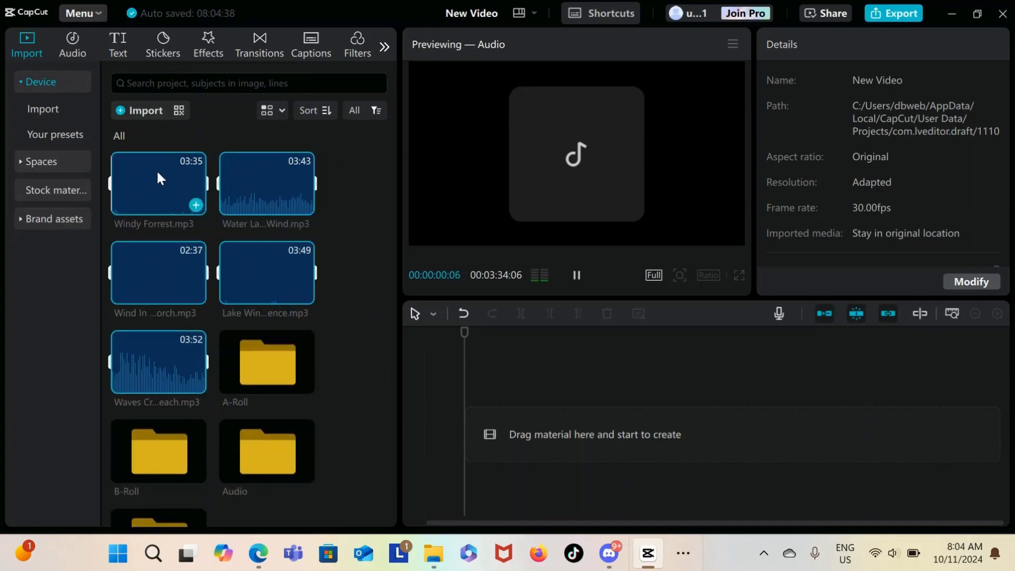
left_click_drag(158, 170, 157, 513)
double_click(158, 515)
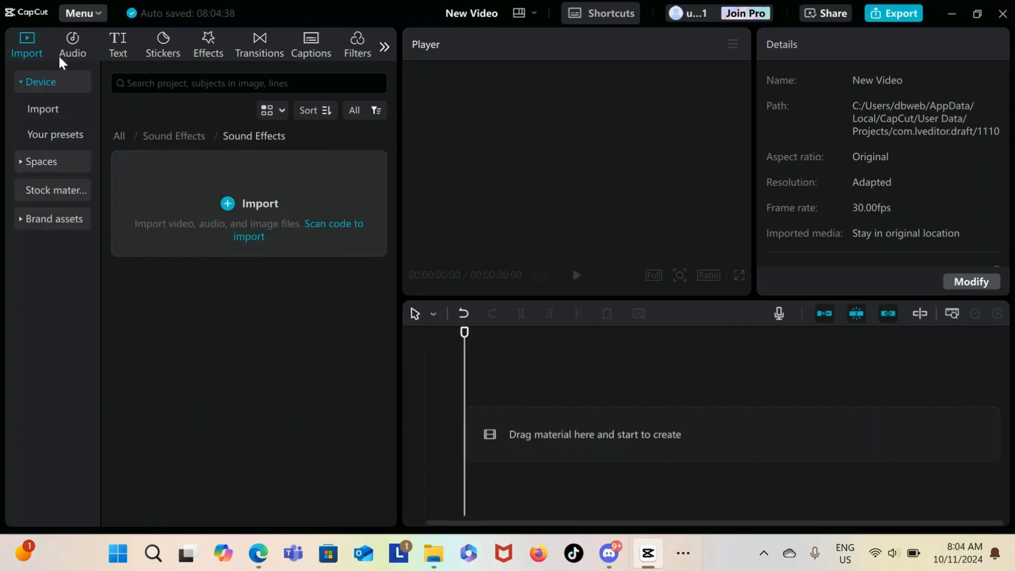
left_click(181, 136)
left_click(114, 136)
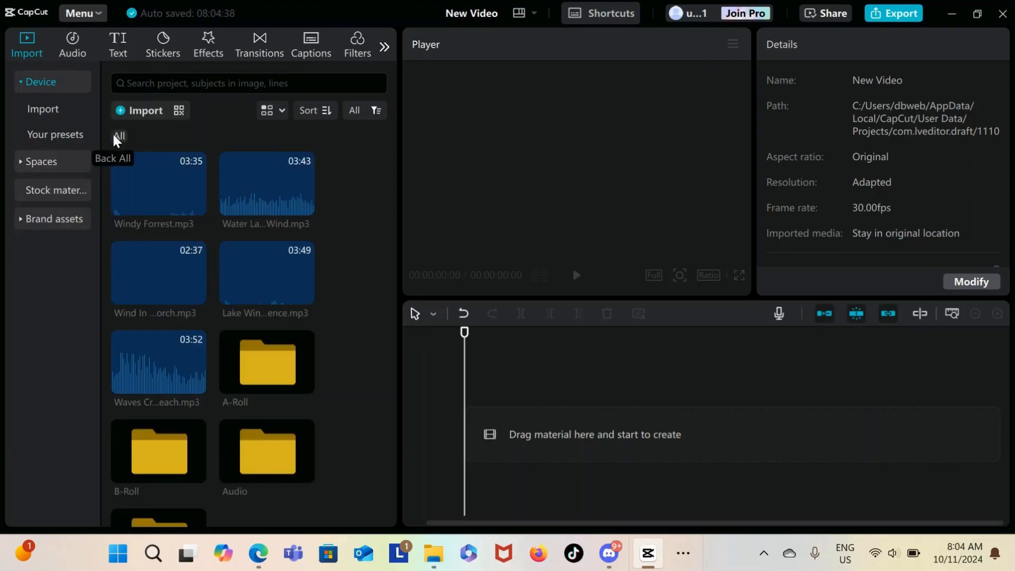
Step: Select the five remaining MP3 files, from Windy Forrest to Waves, move them into the Sound Effects folder, and open that folder
left_click(176, 192)
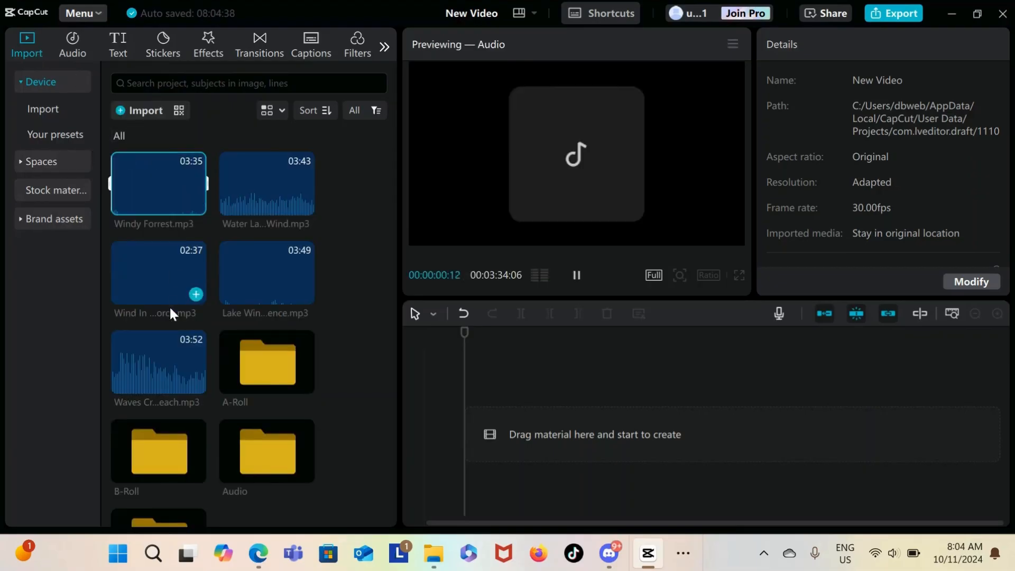
left_click(156, 369, "shift")
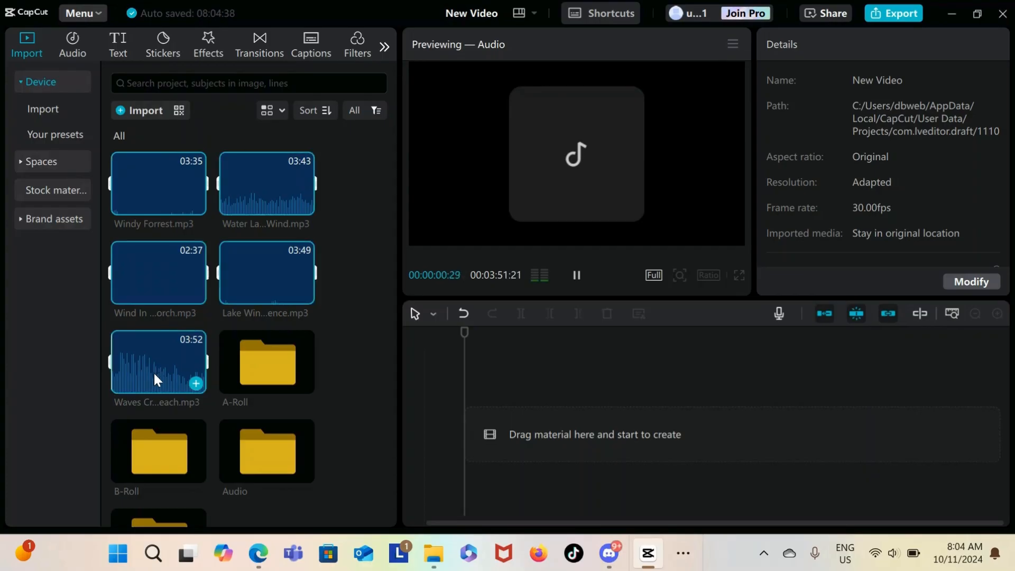
left_click_drag(153, 371, 150, 486)
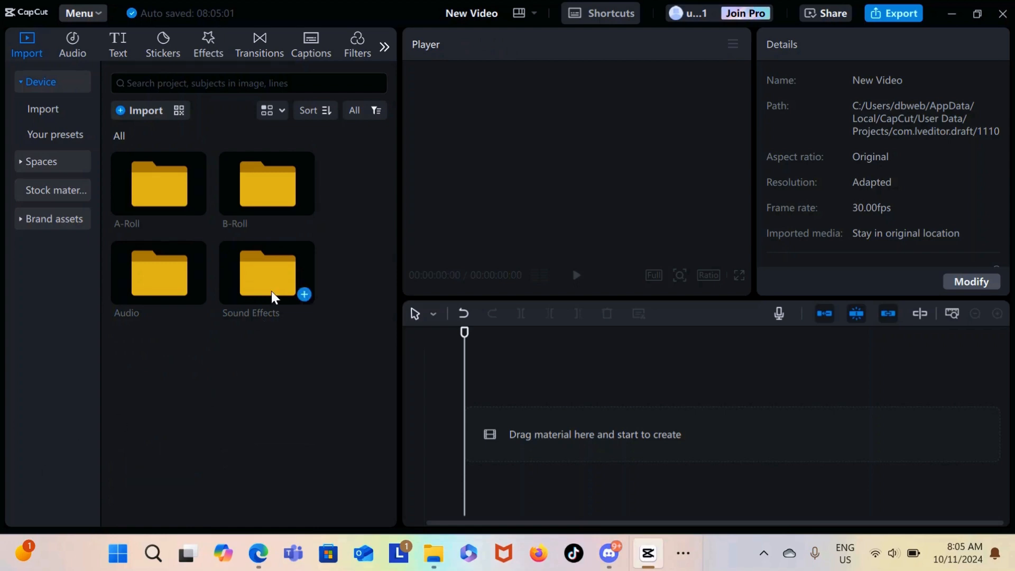
double_click(269, 256)
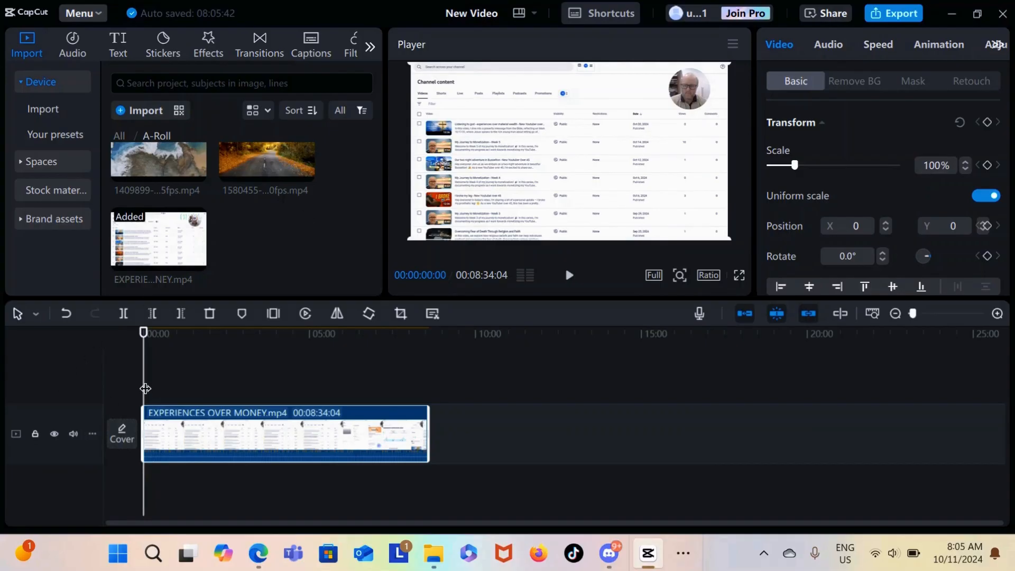
Step: Move the playhead to about 00:01:30 in the EXPERIENCES OVER MONEY.mp4 clip on the timeline
left_click_drag(145, 388, 194, 376)
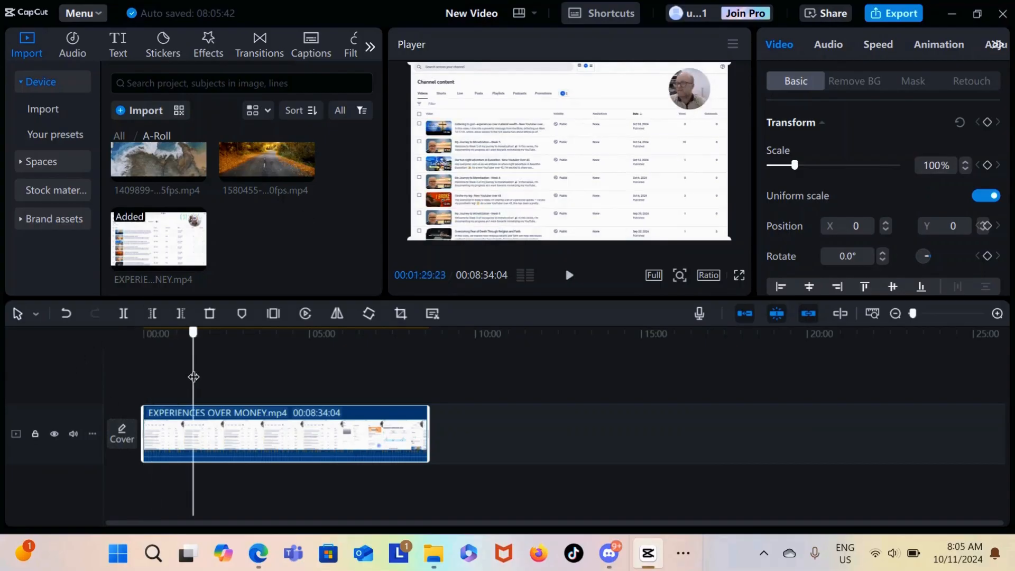
Step: Compare the timeline keyboard shortcuts of the Shortcut 2 and Shortcut 1 presets, and close the shortcut list without saving
left_click(618, 11)
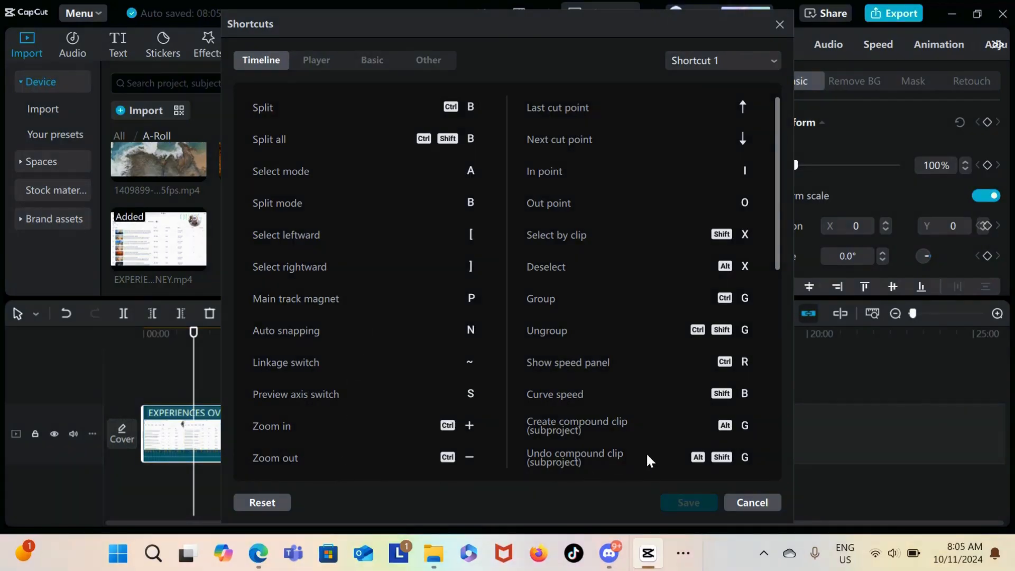
left_click(760, 66)
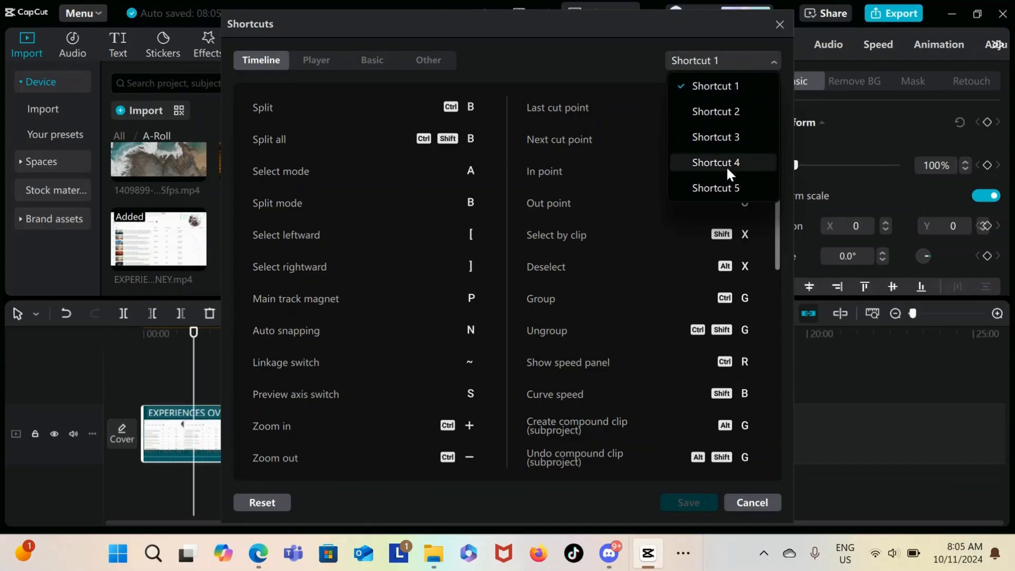
left_click(729, 113)
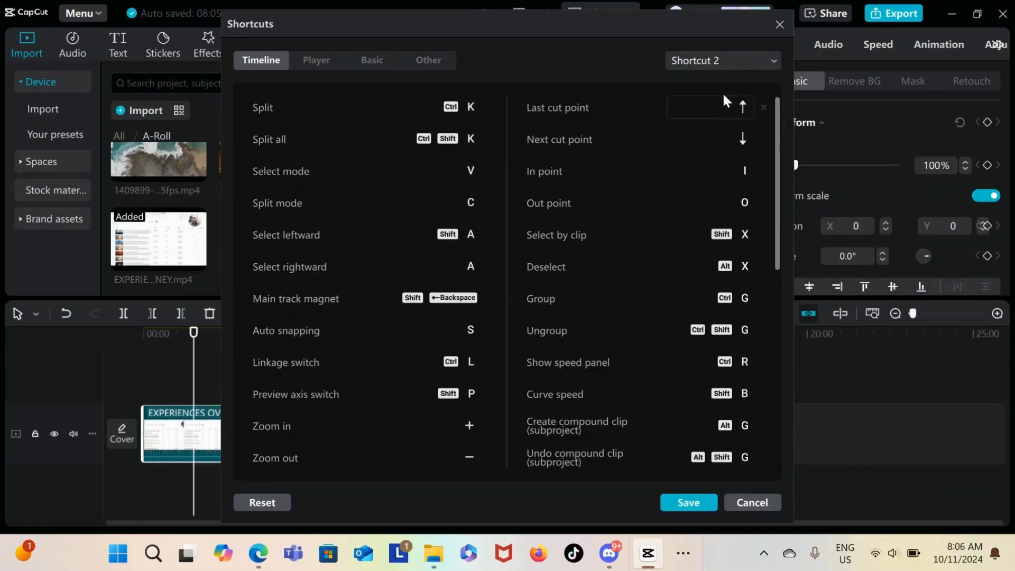
left_click(721, 66)
left_click(719, 85)
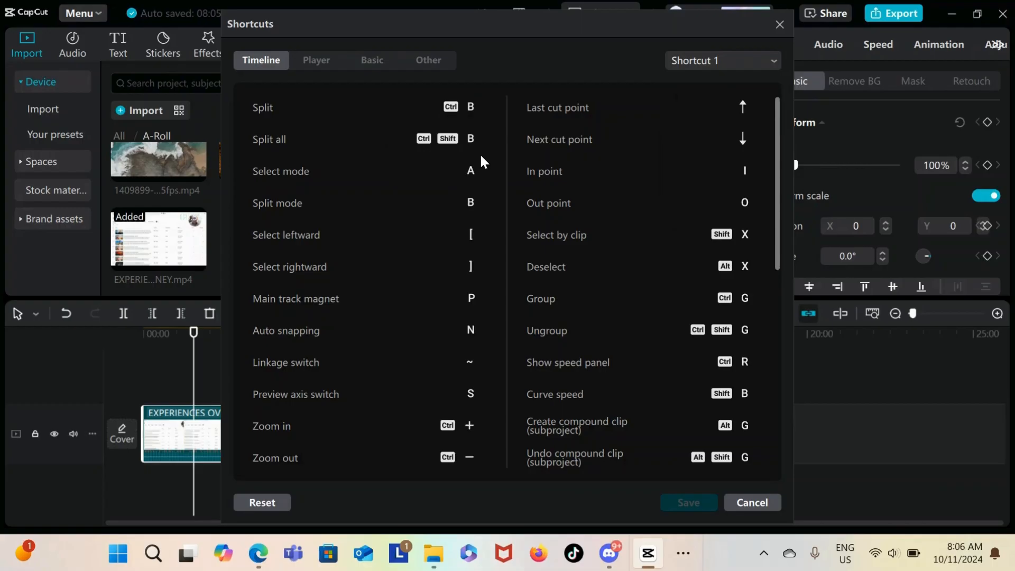
left_click(748, 500)
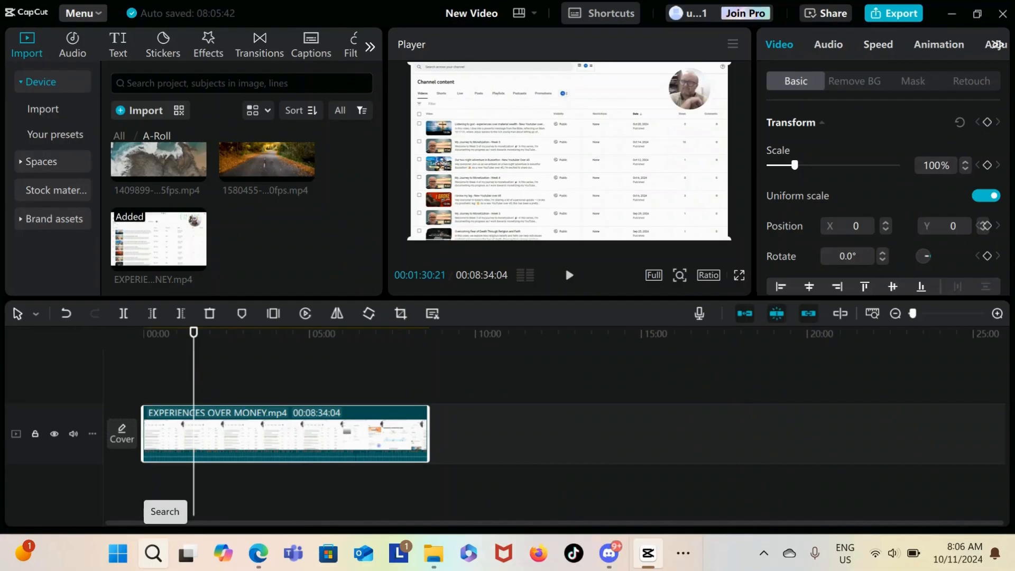
Step: Play the EXPERIENCES OVER MONEY.mp4 clip briefly and pause playback at about 00:01:32
mouse_move(912, 313)
left_mouse_down()
mouse_move(930, 313)
mouse_move(912, 313)
left_mouse_up()
key("space")
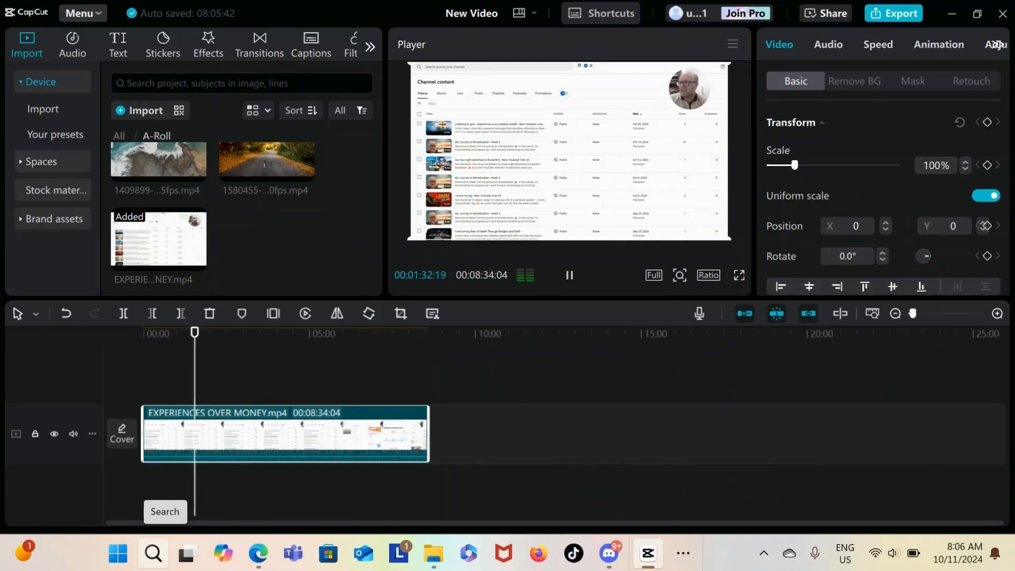
key("space")
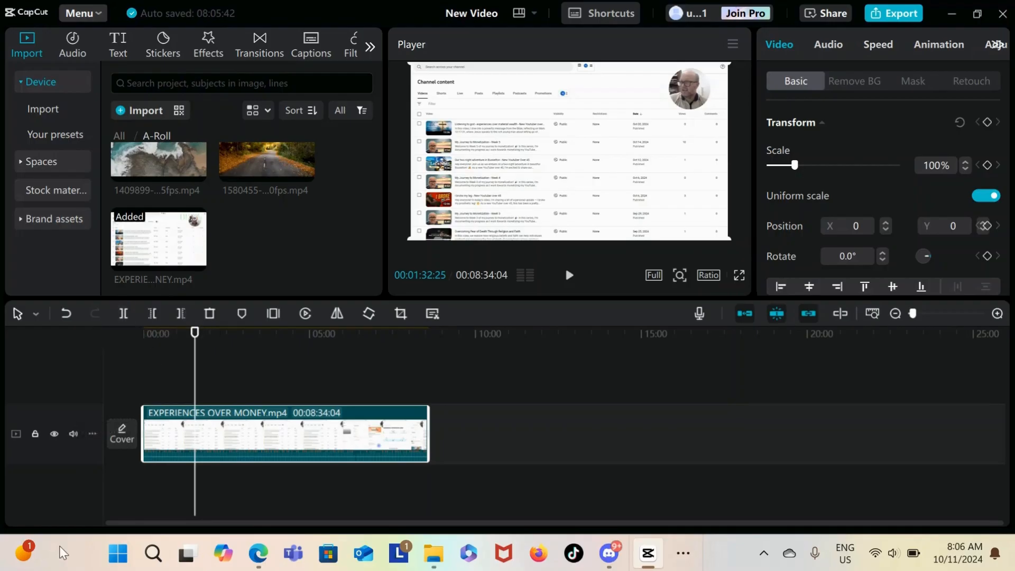
Step: Split the EXPERIENCES OVER MONEY.mp4 clip at the playhead, and undo the split
key("ctrl+b")
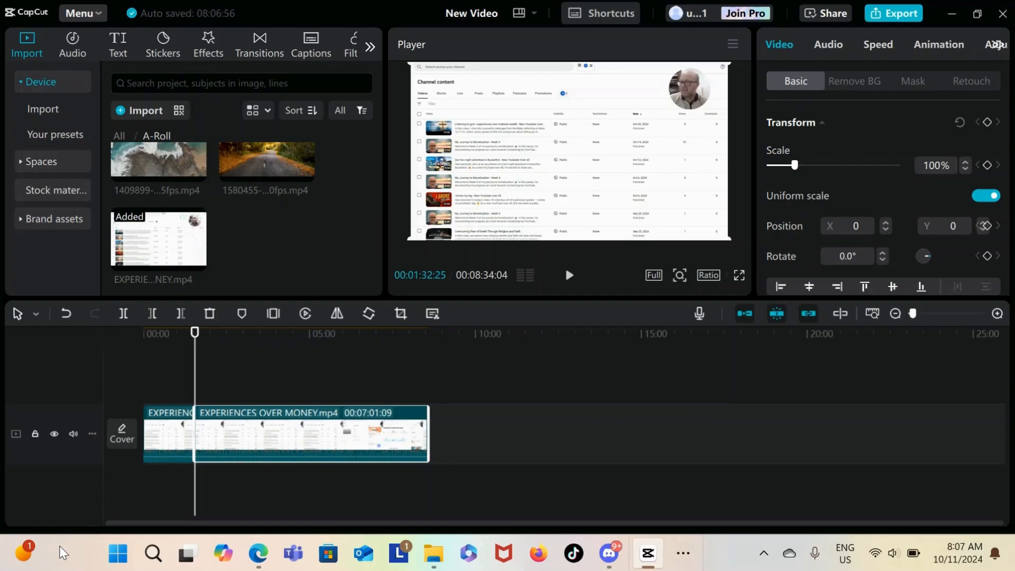
key("ctrl+z")
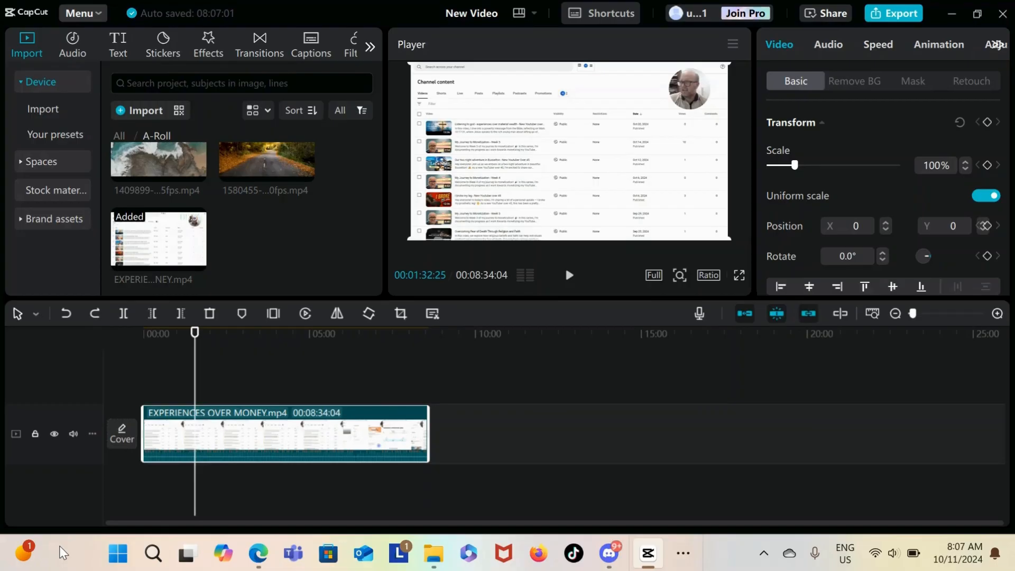
Step: Try trimming the clip by deleting the part before the playhead, and the part after a point near the middle of the remaining clip
key("q")
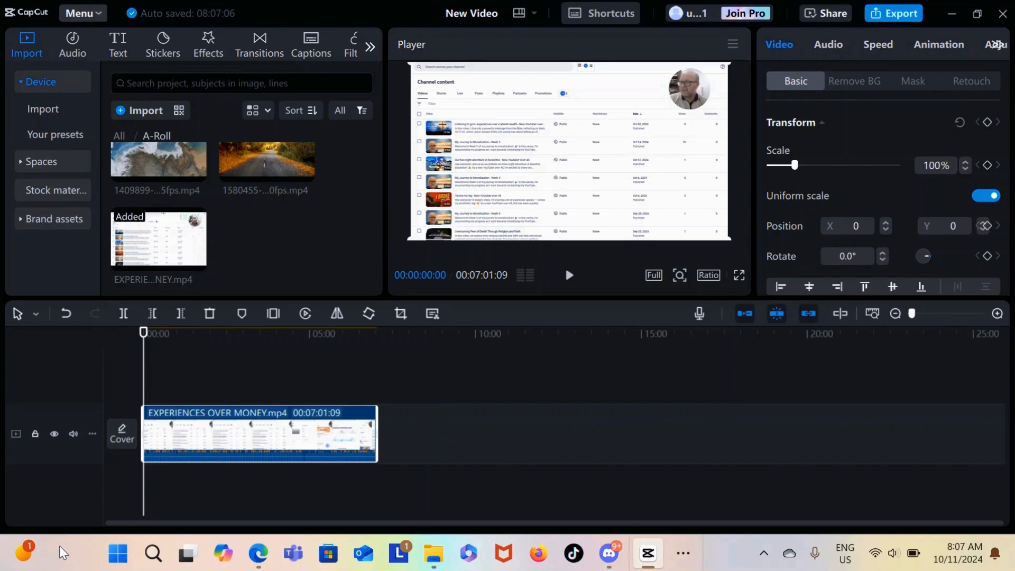
left_click(259, 366)
key("w")
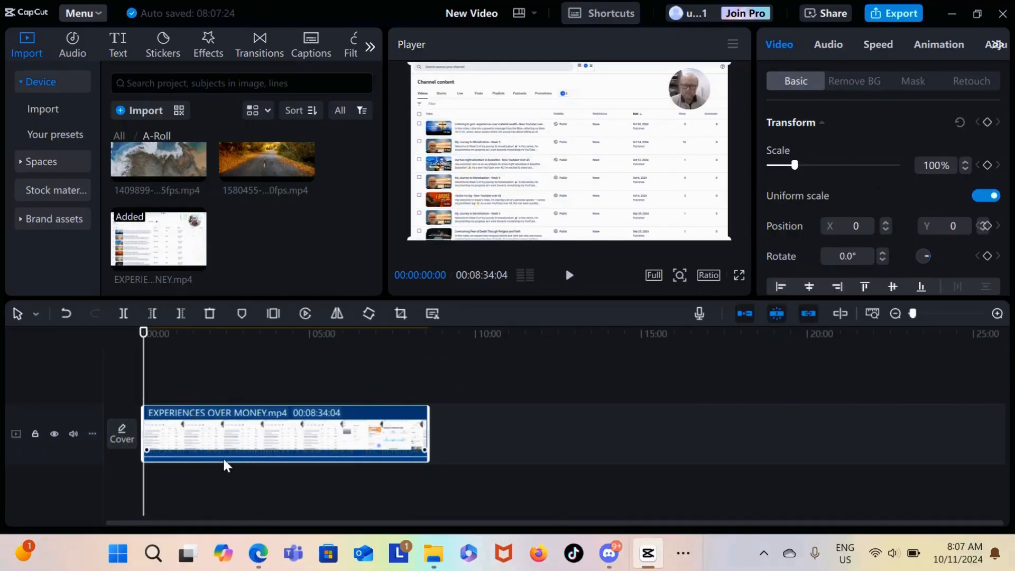
Step: Set the audio waveform size of the video track to 60%
mouse_move(223, 457)
left_mouse_down()
mouse_move(224, 415)
mouse_move(230, 451)
left_mouse_up()
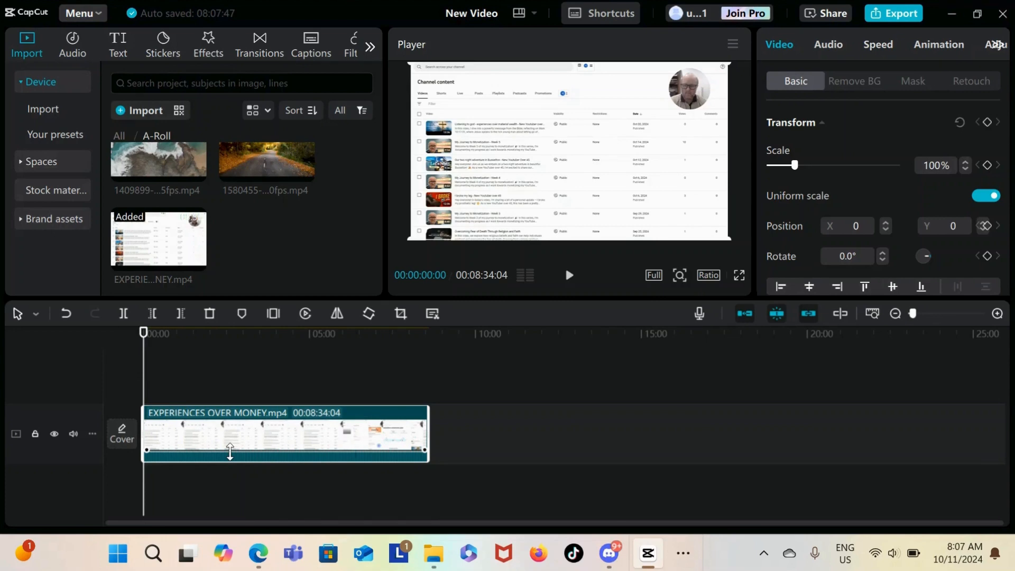
left_click(93, 433)
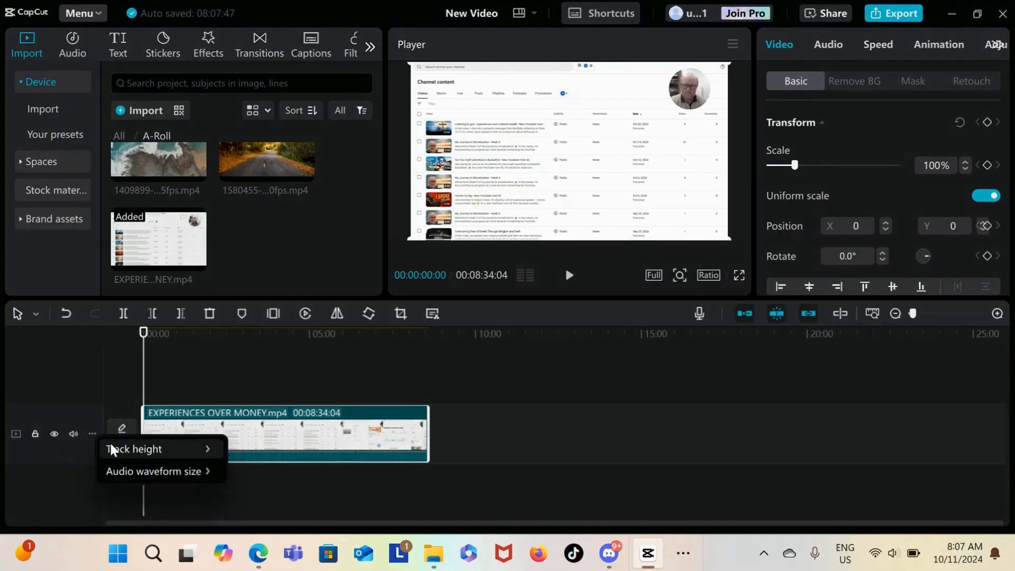
mouse_move(120, 465)
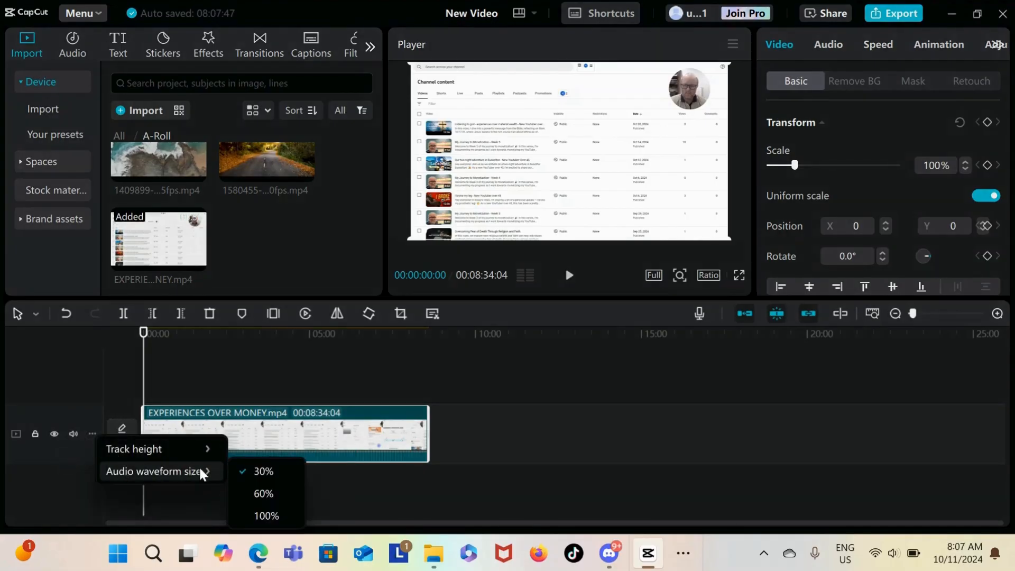
left_click(269, 494)
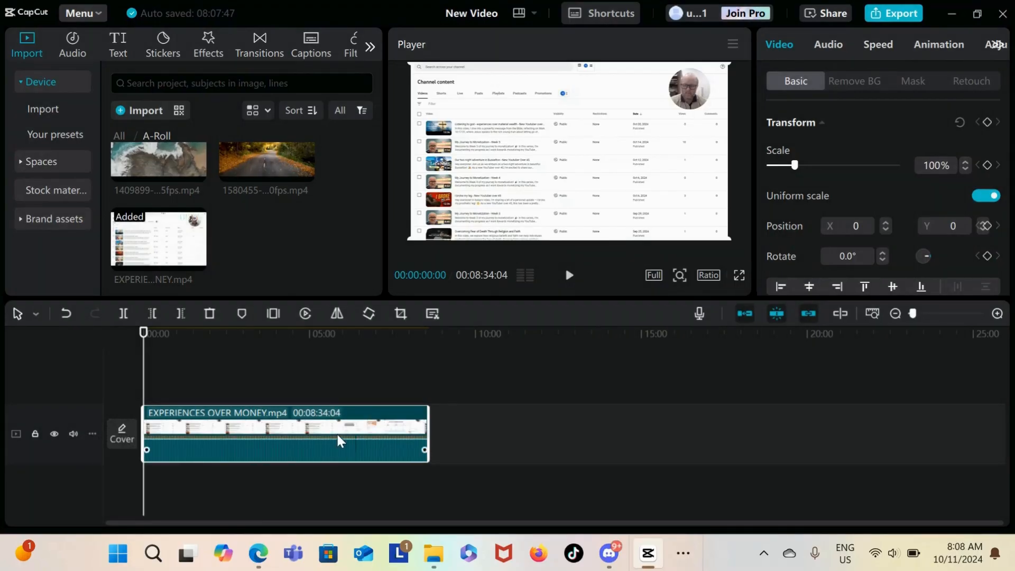
Step: Lower the volume of the EXPERIENCES OVER MONEY.mp4 clip using the level line on its enlarged waveform
scroll(338, 435, "up", 5, "ctrl")
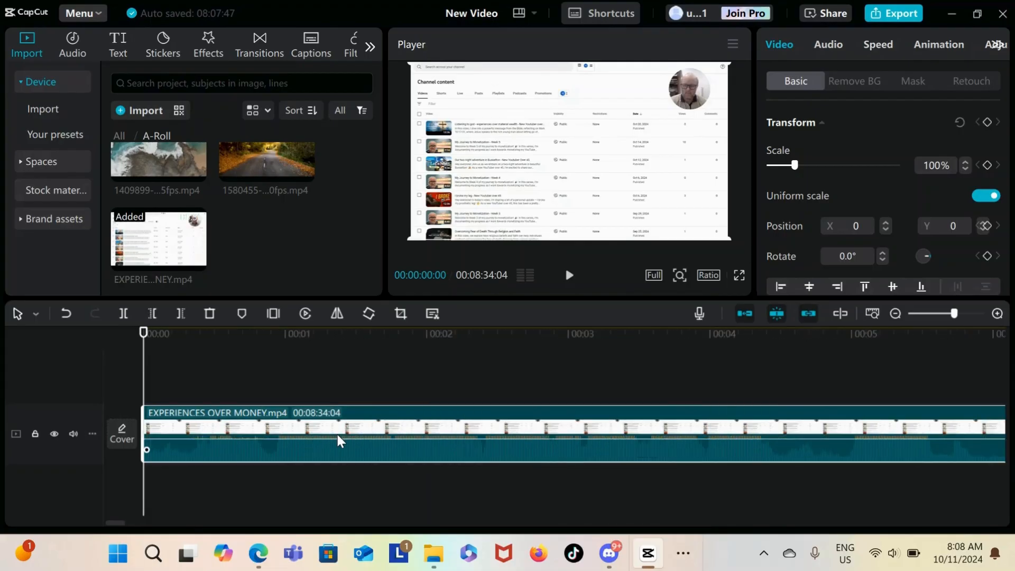
scroll(337, 435, "up", 3, "ctrl")
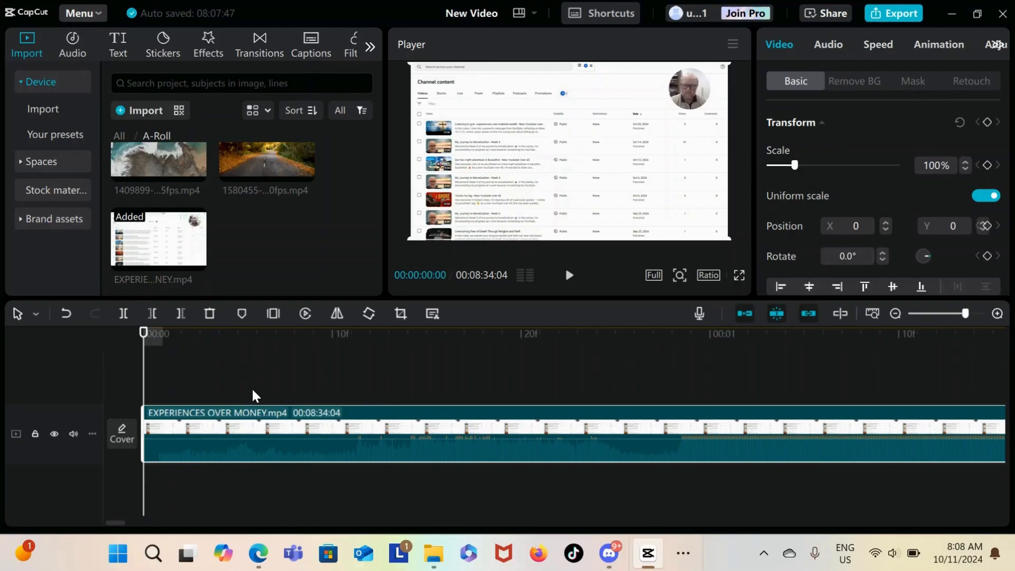
left_click_drag(184, 376, 503, 229)
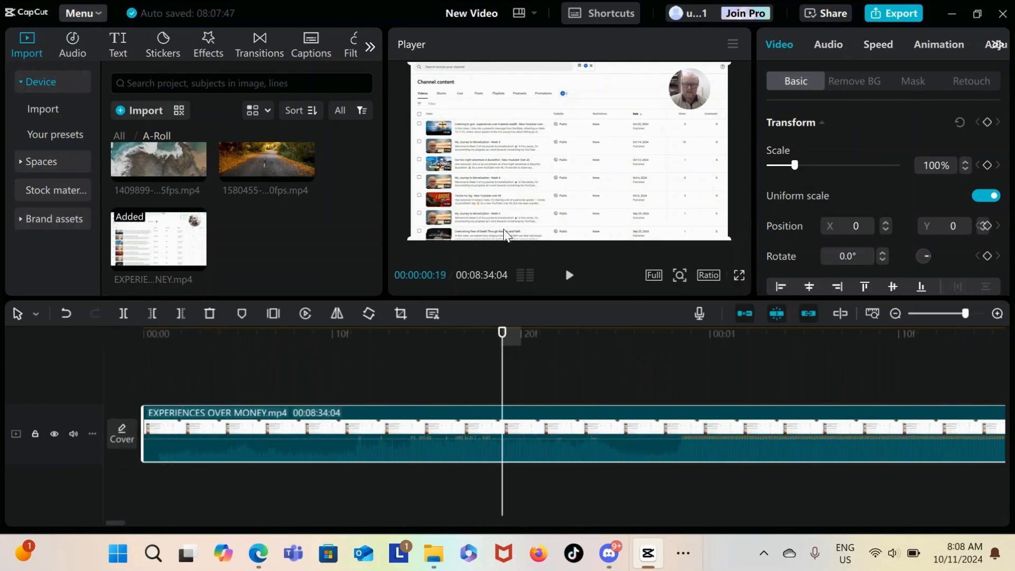
left_click_drag(653, 438, 657, 454)
Step: Play the clip from about 00:00:00:25 and pause at about 00:00:03:25 to compare the speech with the waveform
left_click_drag(505, 397, 614, 393)
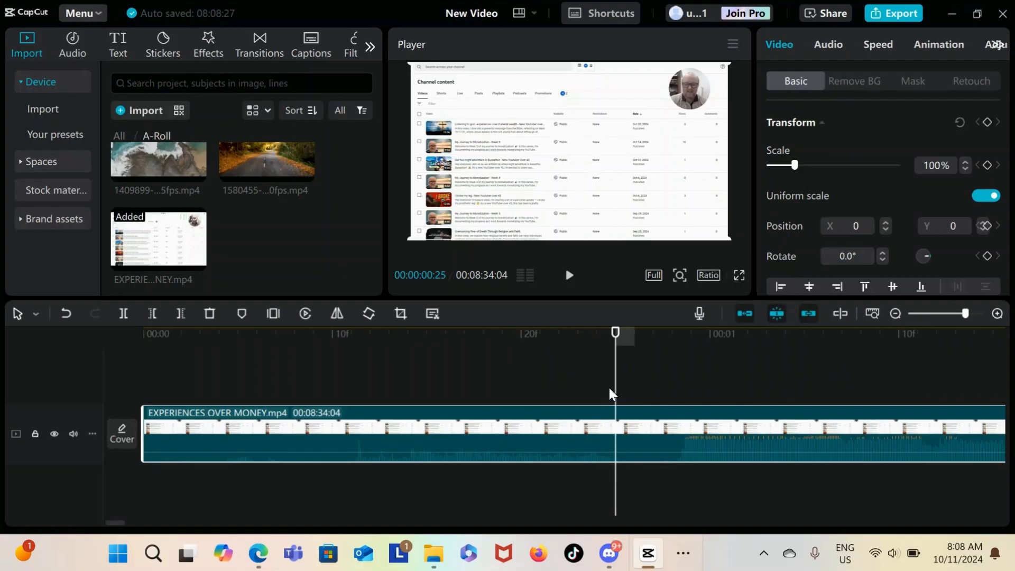
left_click(570, 276)
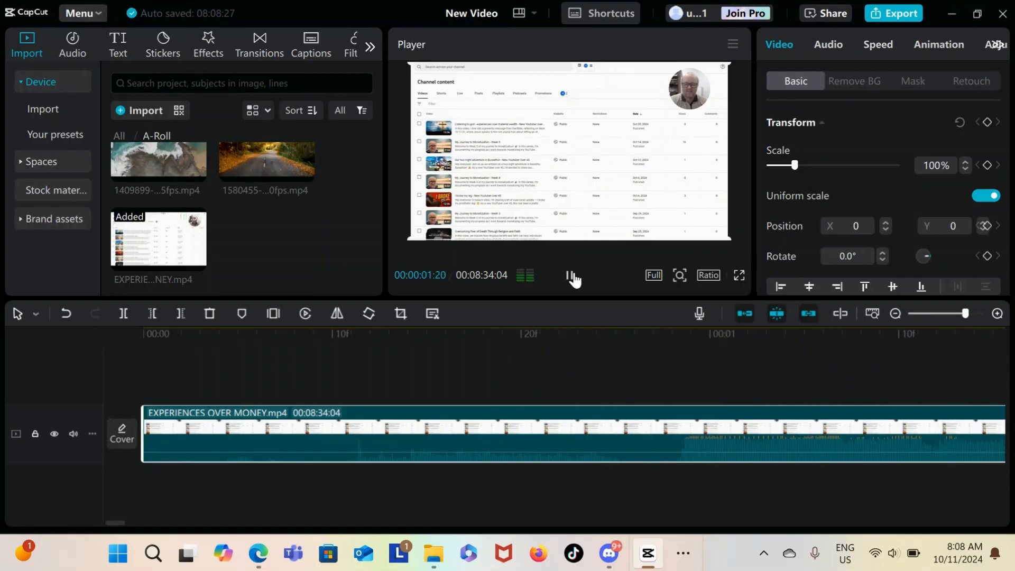
left_click(571, 276)
left_click(571, 276)
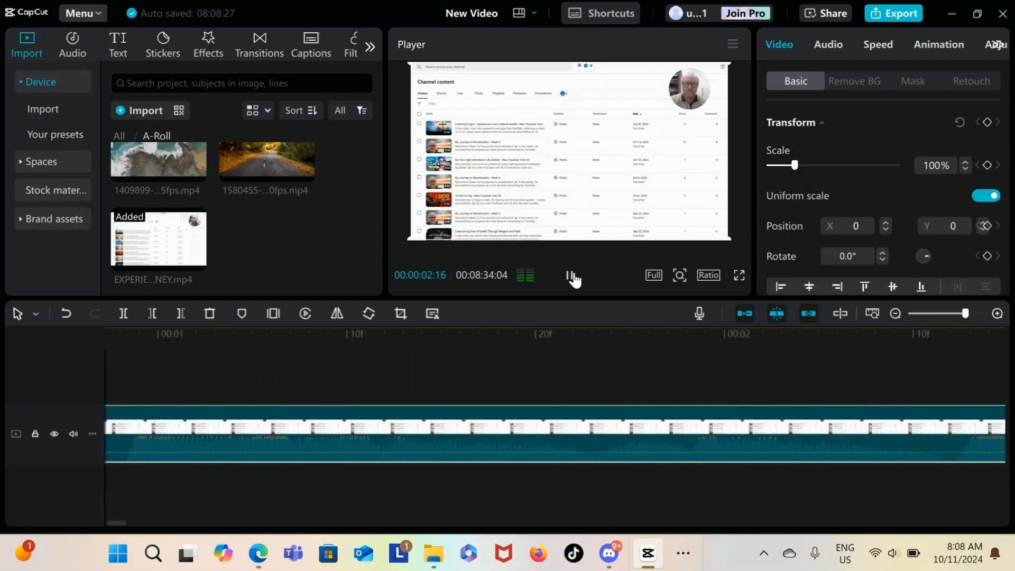
left_click(571, 275)
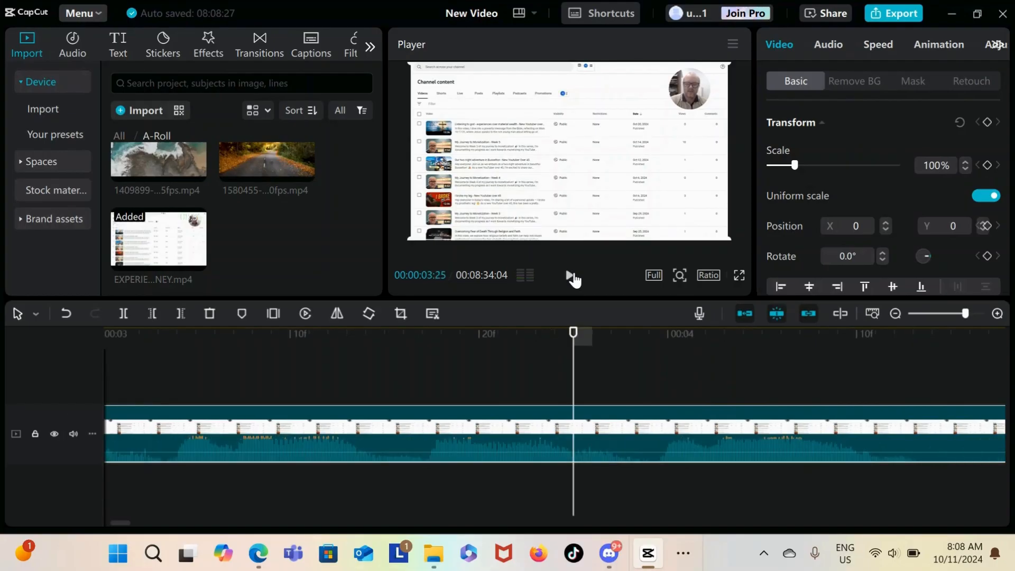
key("ctrl+minus")
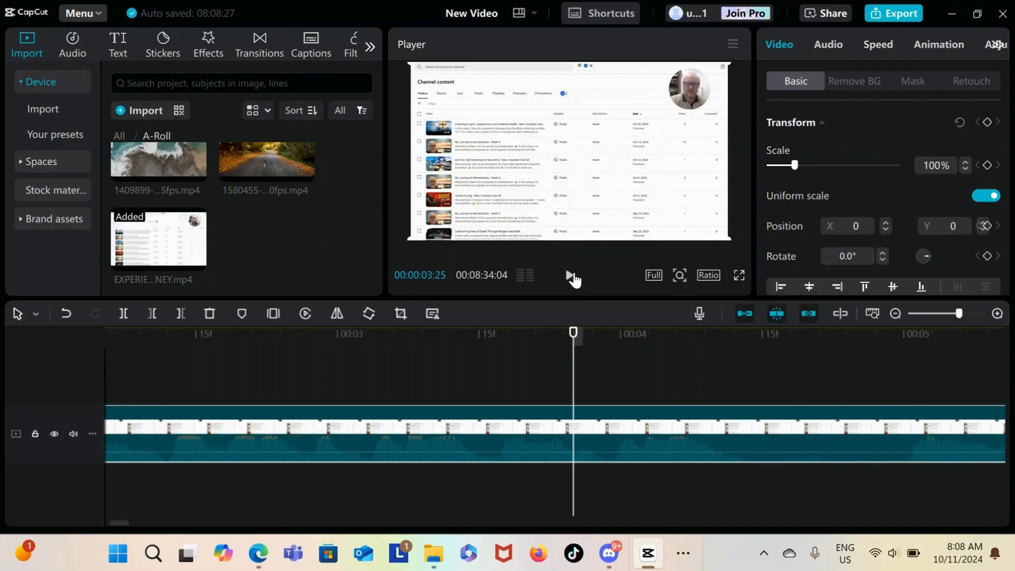
key("ctrl+minus")
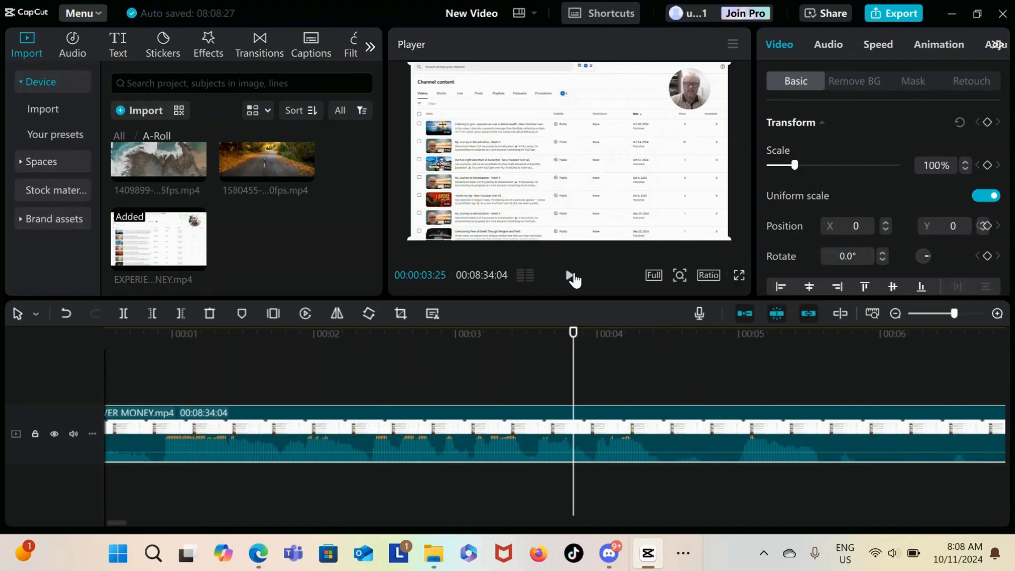
Step: Continue playback to about 00:00:07, and replay the section from 00:00:04:20 to about 00:00:07:14 to locate the silent gap
left_click(571, 276)
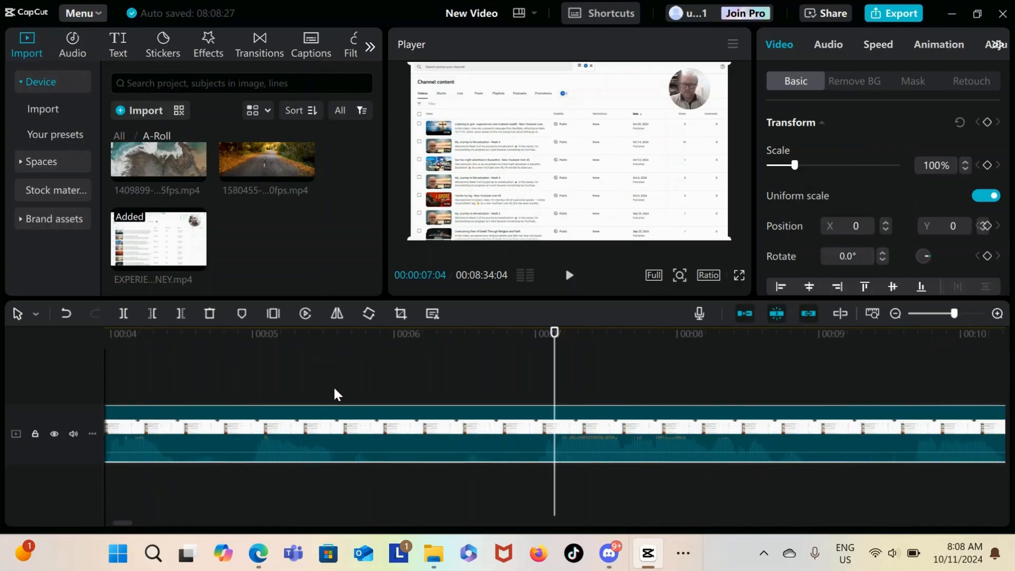
left_click(209, 375)
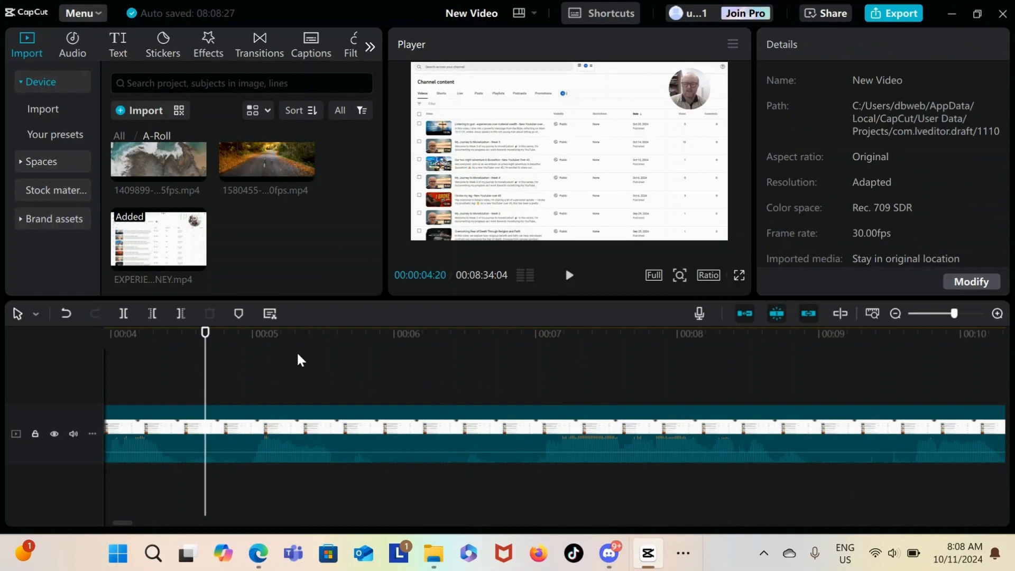
left_click(566, 277)
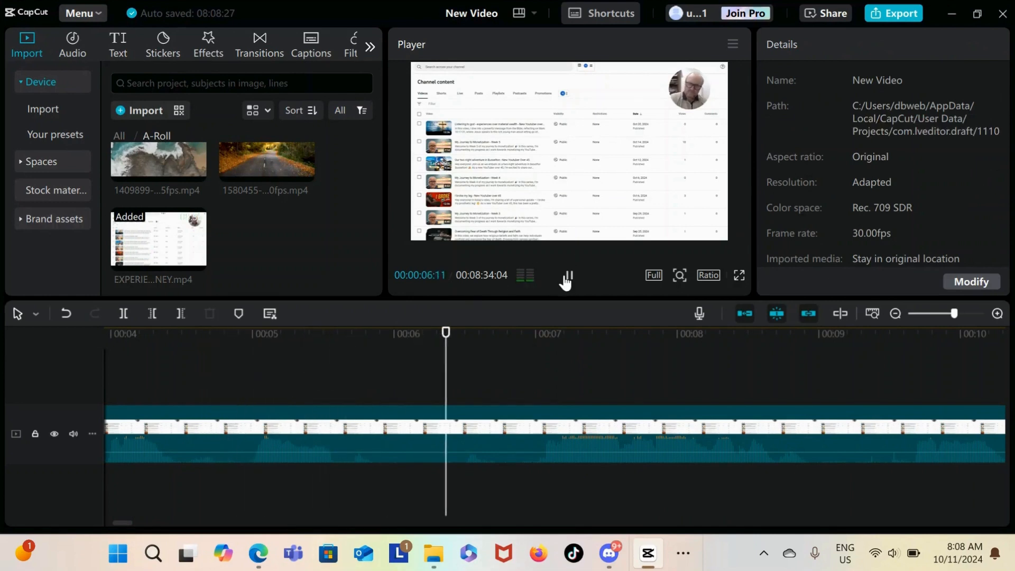
left_click(567, 278)
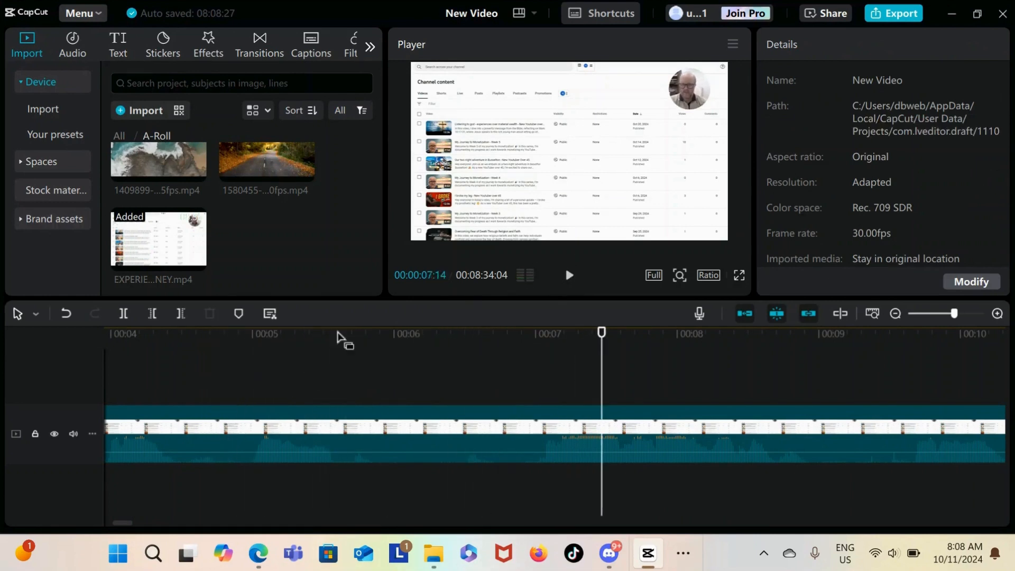
Step: Cut out the section between 00:00:05:17 and 00:00:07:00 of the clip, and play across the join
left_click(334, 396)
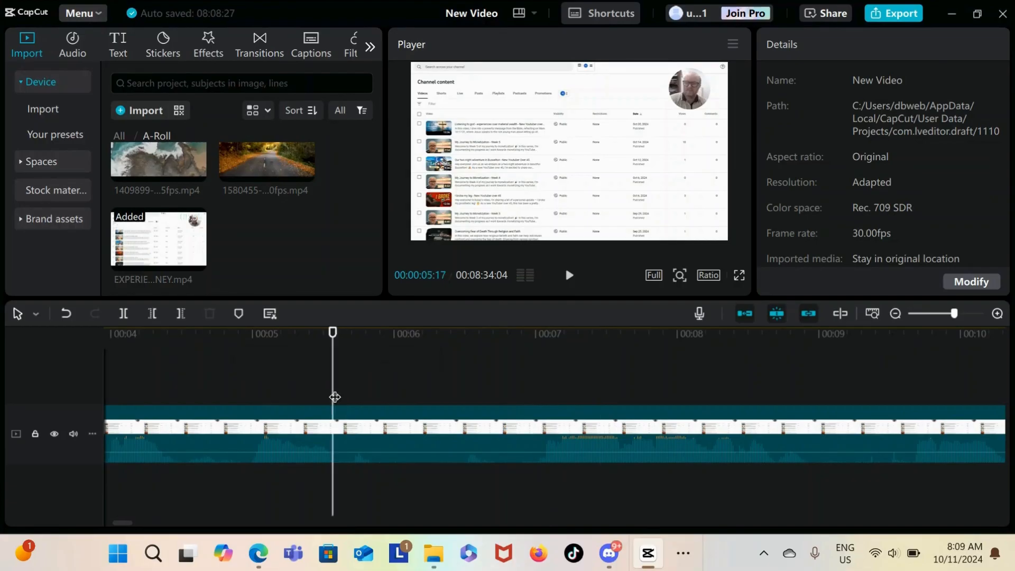
key("ctrl+b")
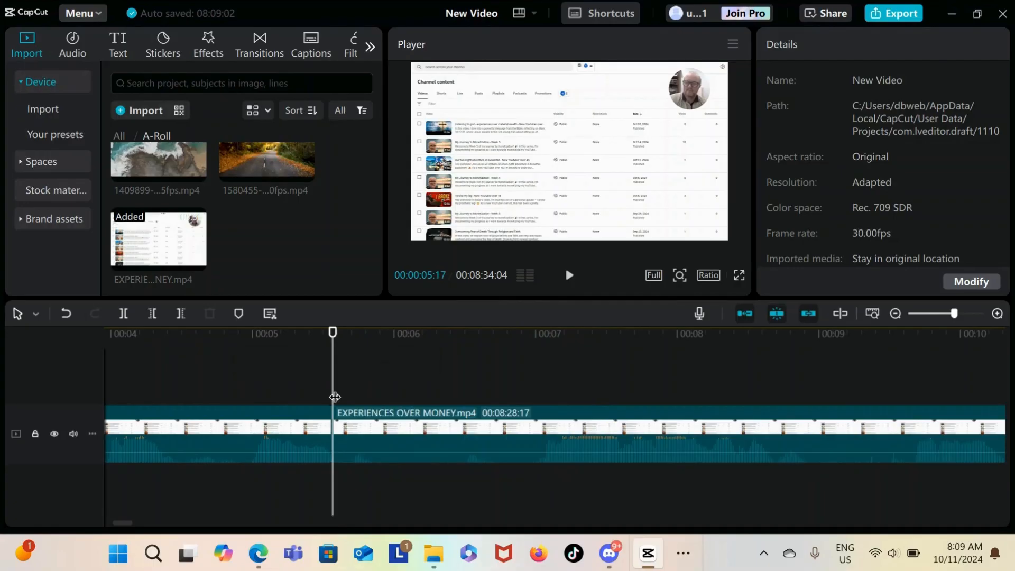
left_click(537, 394)
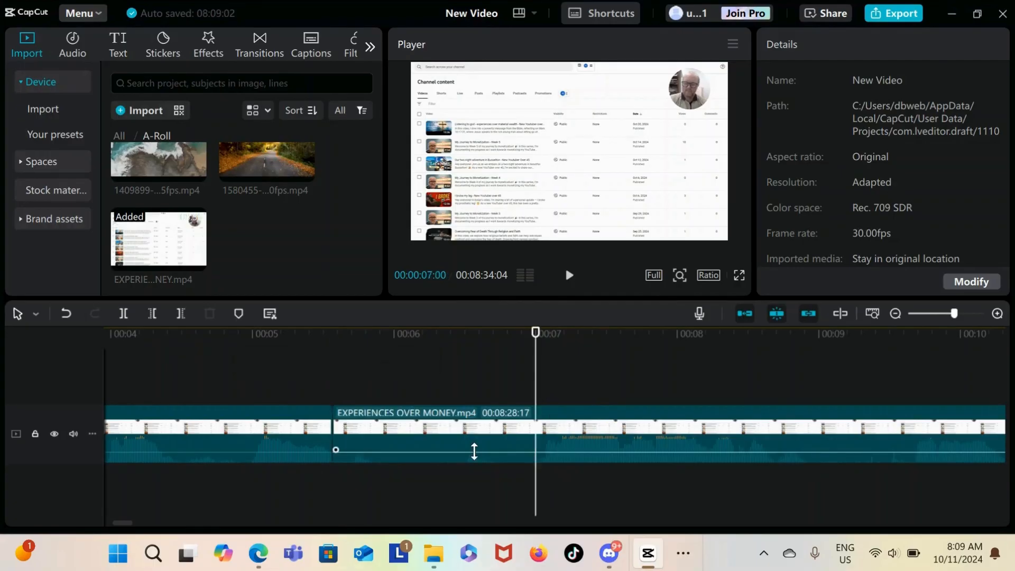
key("q")
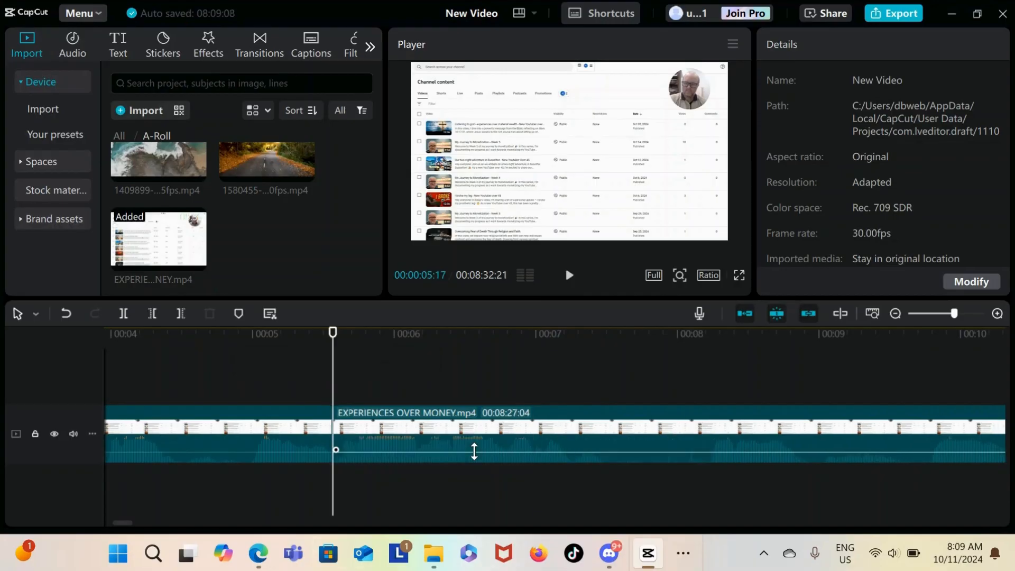
left_click(569, 276)
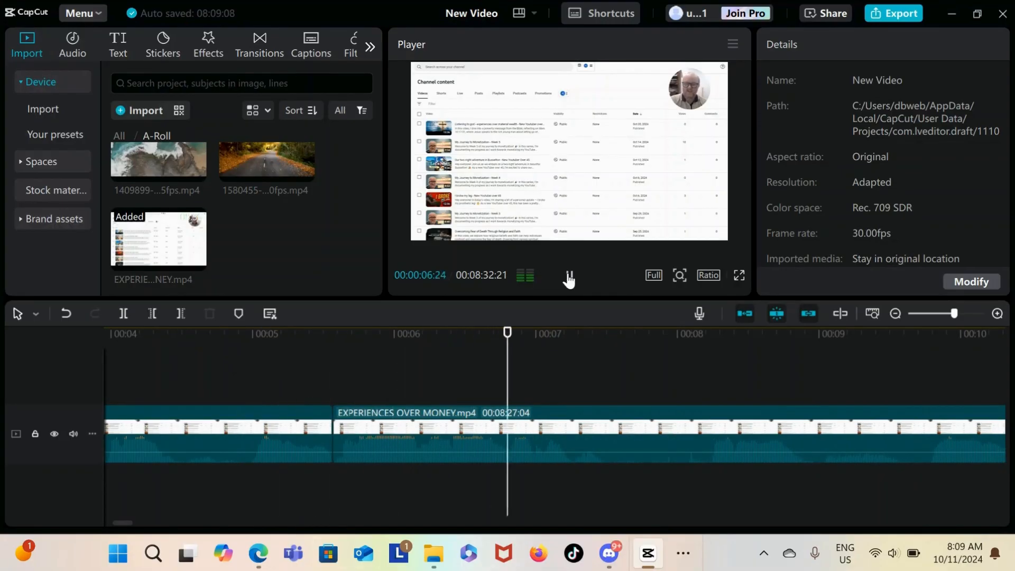
left_click(568, 276)
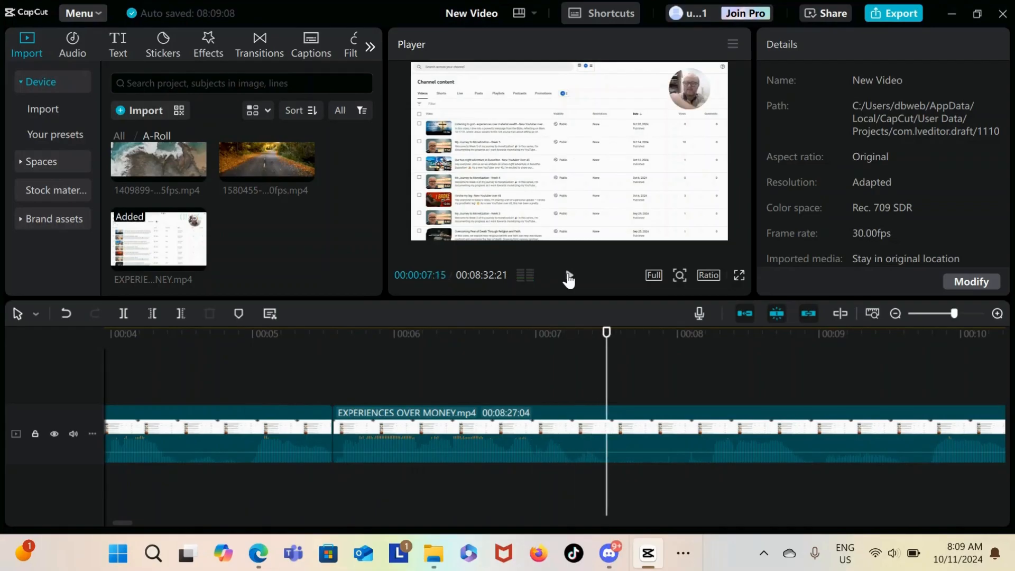
Step: Open the transcript of the timeline video and show its detected filler words
left_click(269, 314)
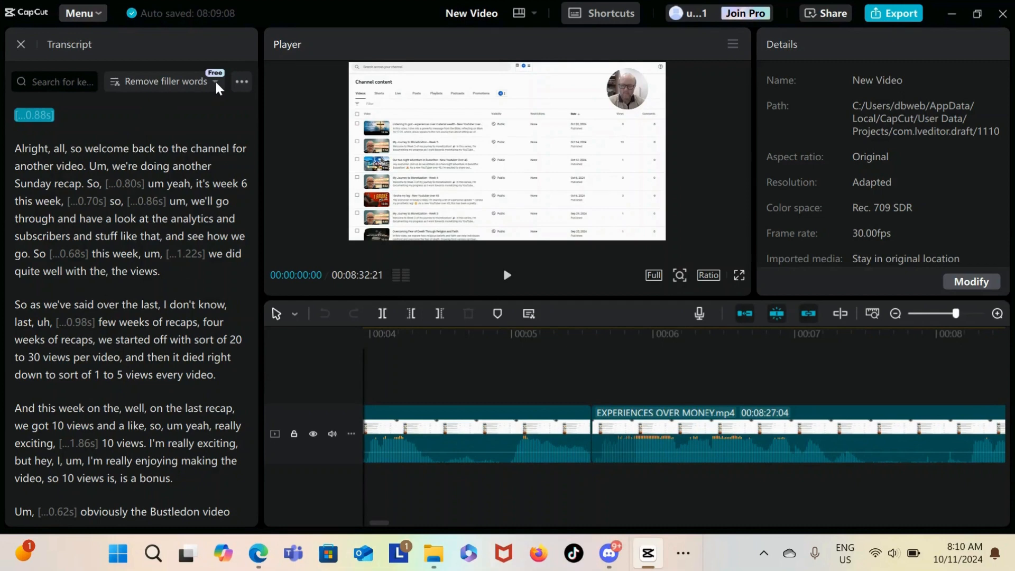
left_click(171, 84)
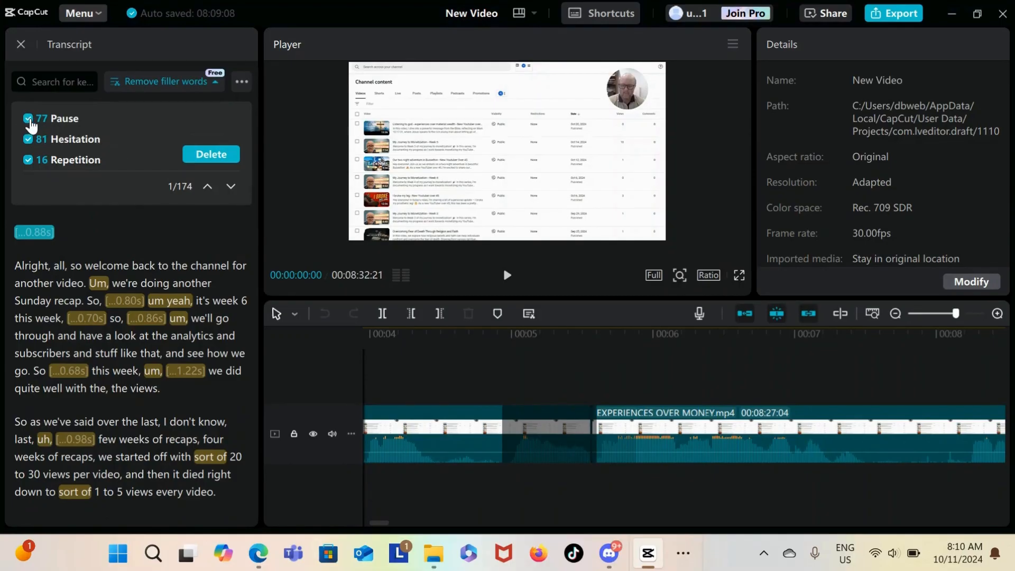
Step: Exclude and re-include Pause, Hesitation and Repetition one at a time to examine which transcript parts each category highlights
left_click(28, 119)
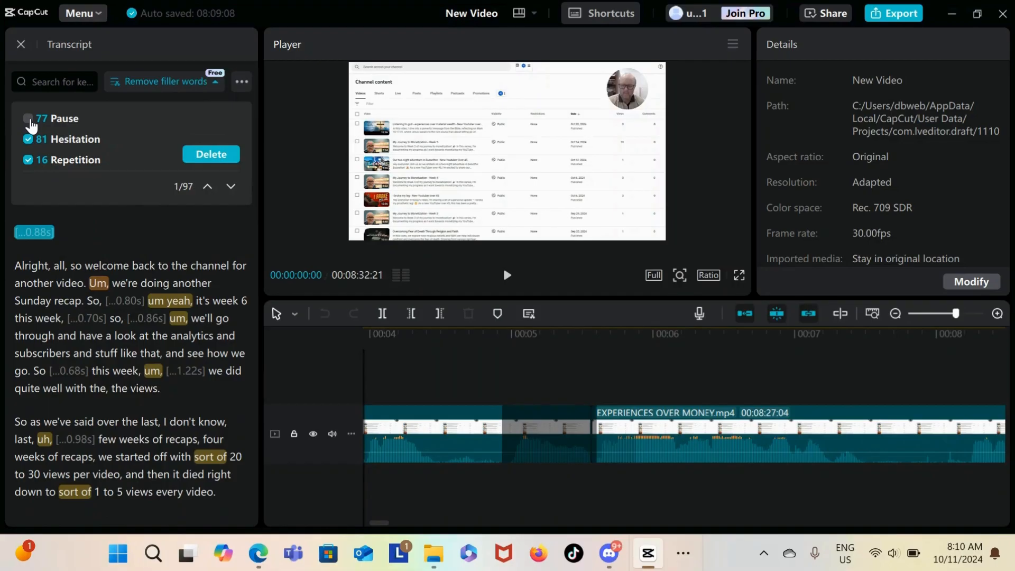
left_click(28, 119)
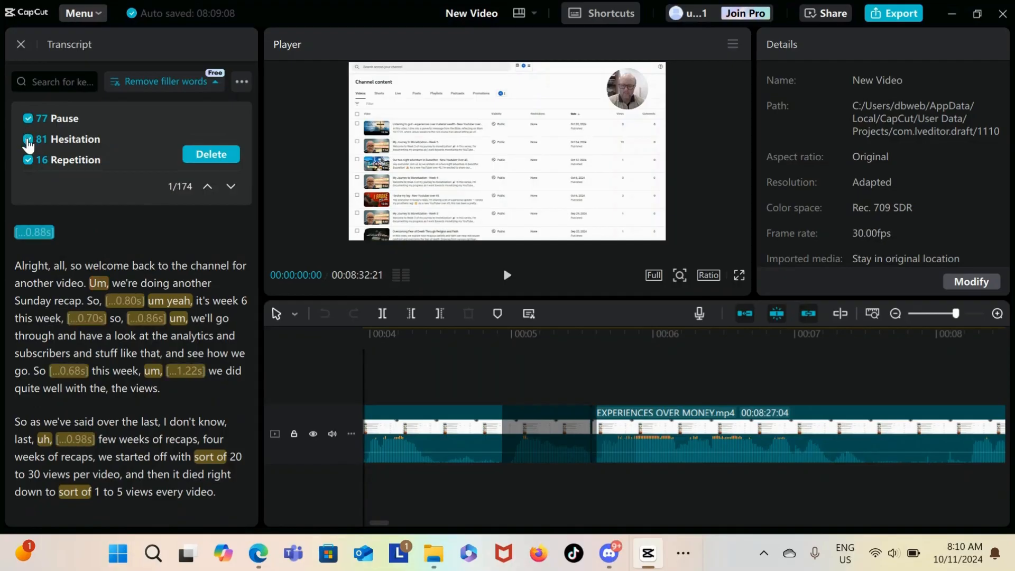
left_click(28, 139)
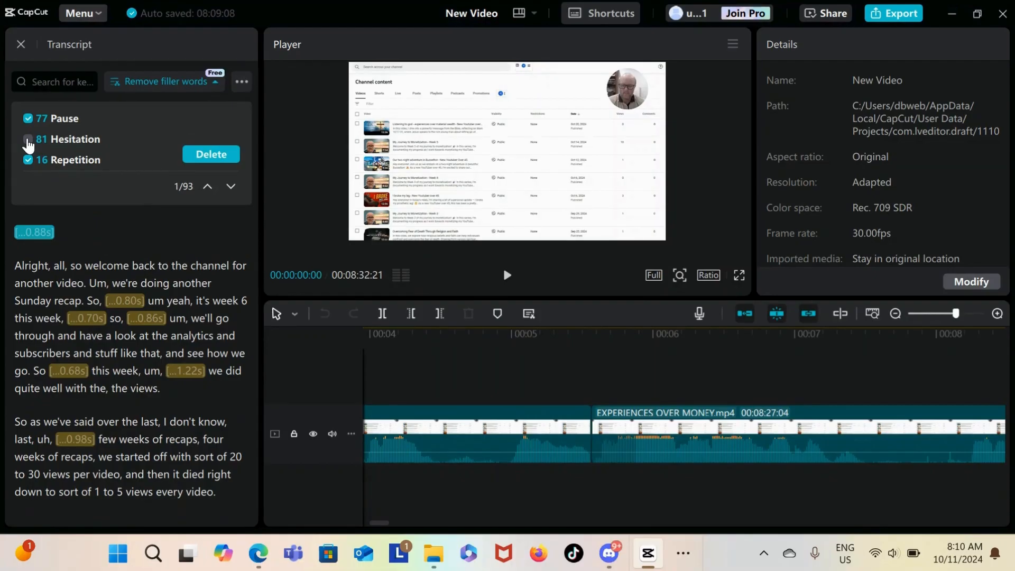
left_click(28, 141)
left_click(28, 161)
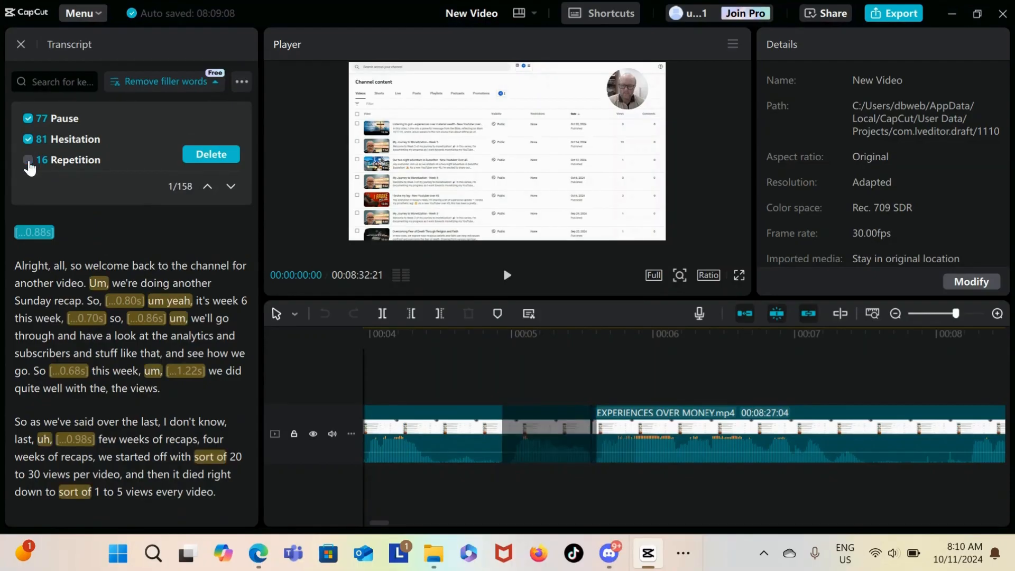
left_click(28, 160)
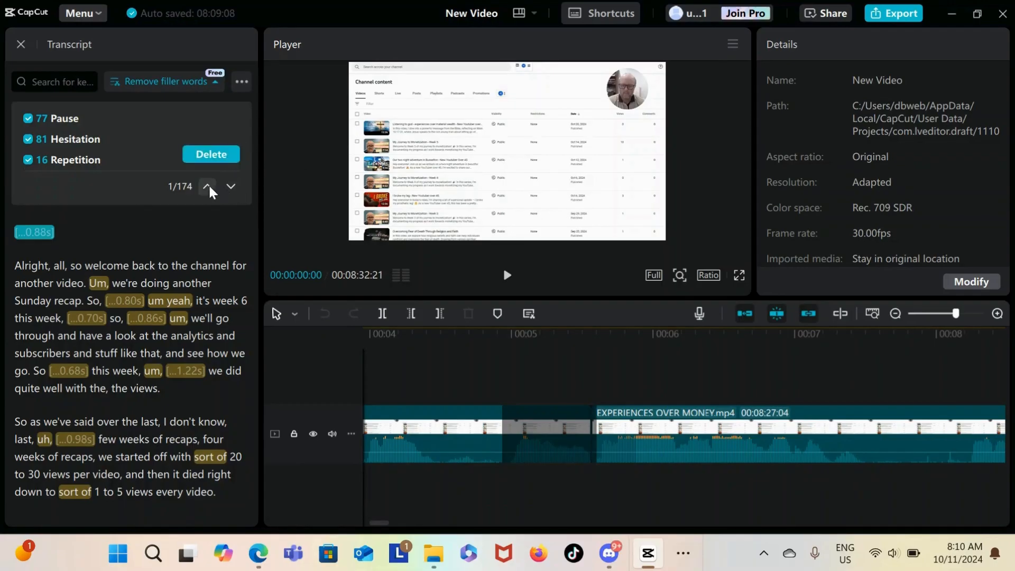
Step: Delete all detected pauses, hesitations and repetitions from the video, and collapse the filler word options
left_click(213, 161)
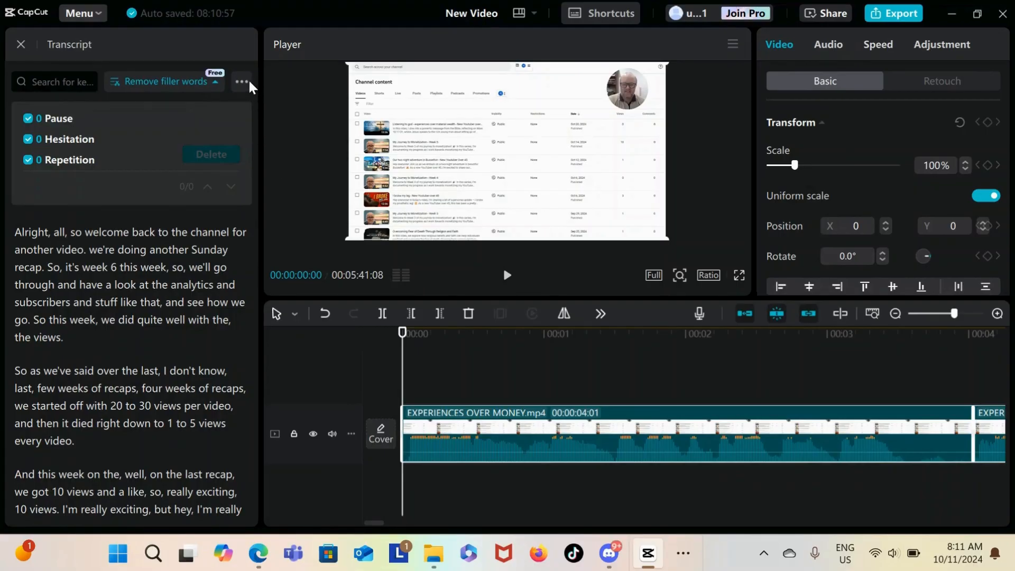
left_click(185, 84)
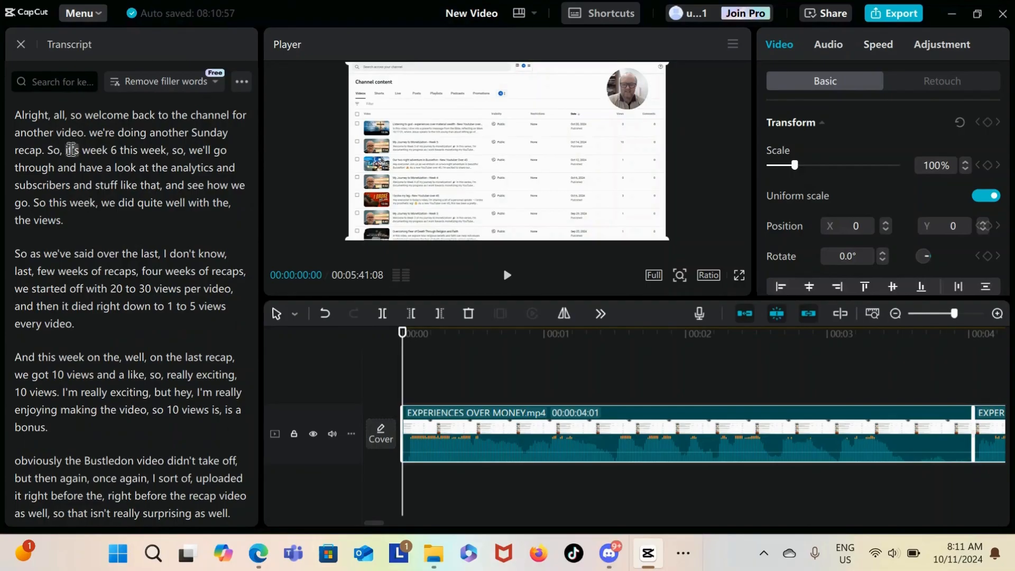
Step: Delete the opening word "Alright," through the transcript, and select the word "welcome"
left_click_drag(16, 111, 34, 115)
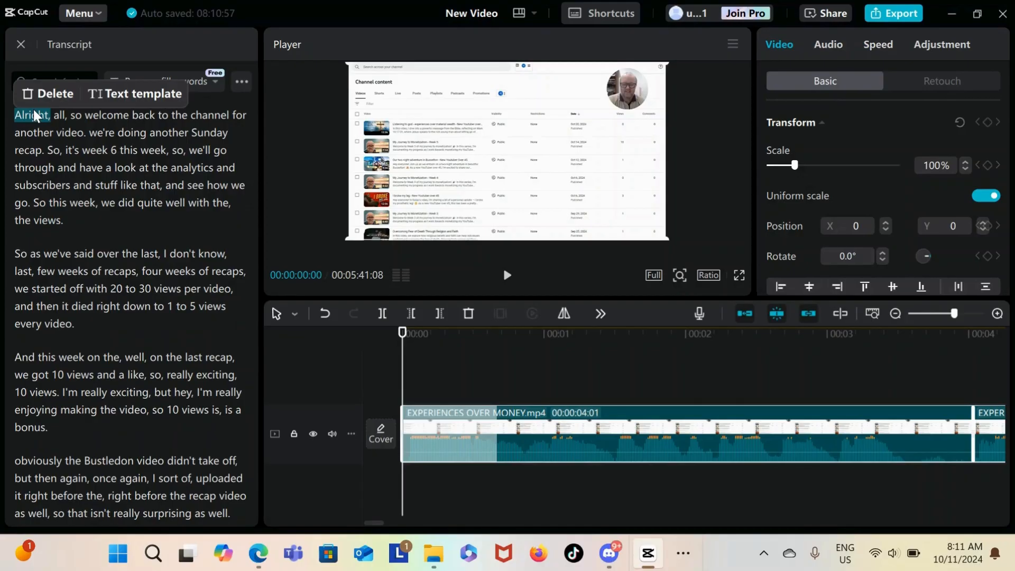
key("Delete")
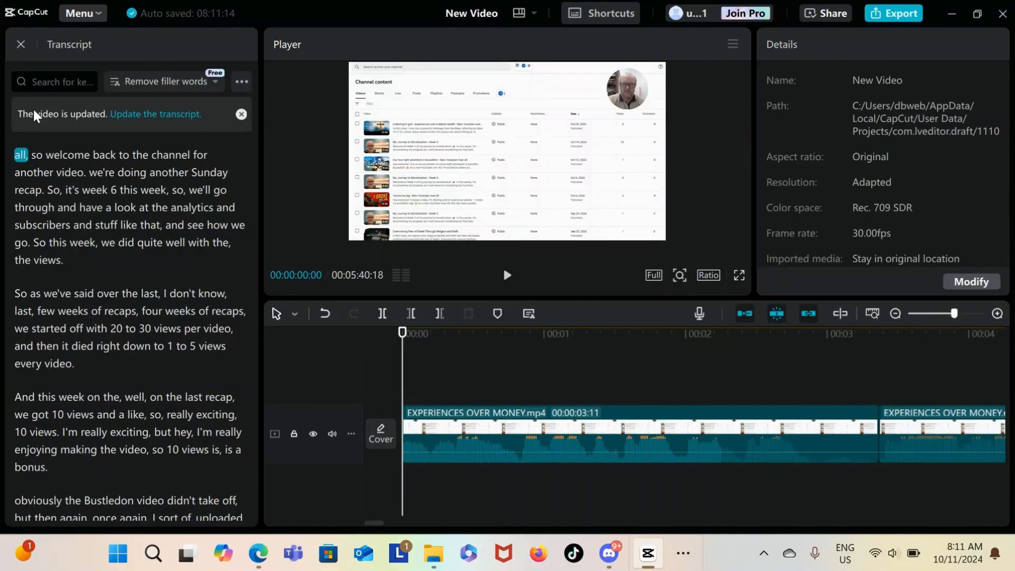
left_click(69, 155)
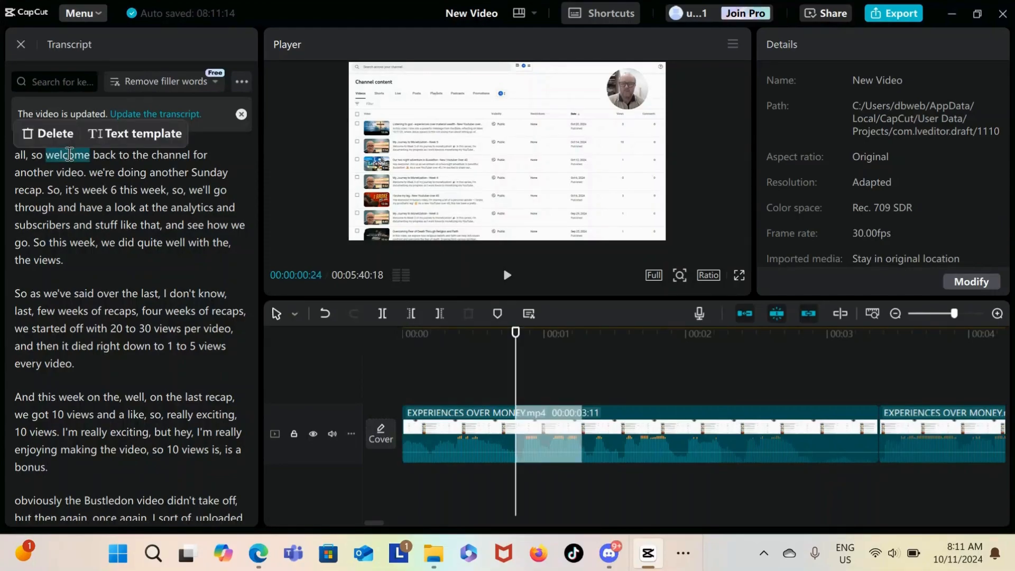
Step: Delete the word "welcome" from the video through the transcript and close the transcript
key("Delete")
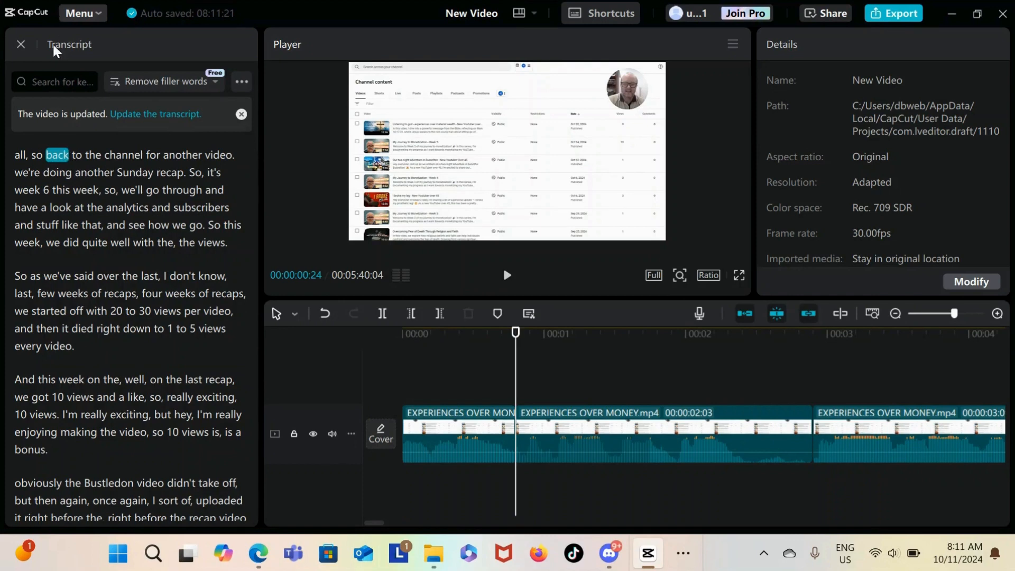
left_click(22, 44)
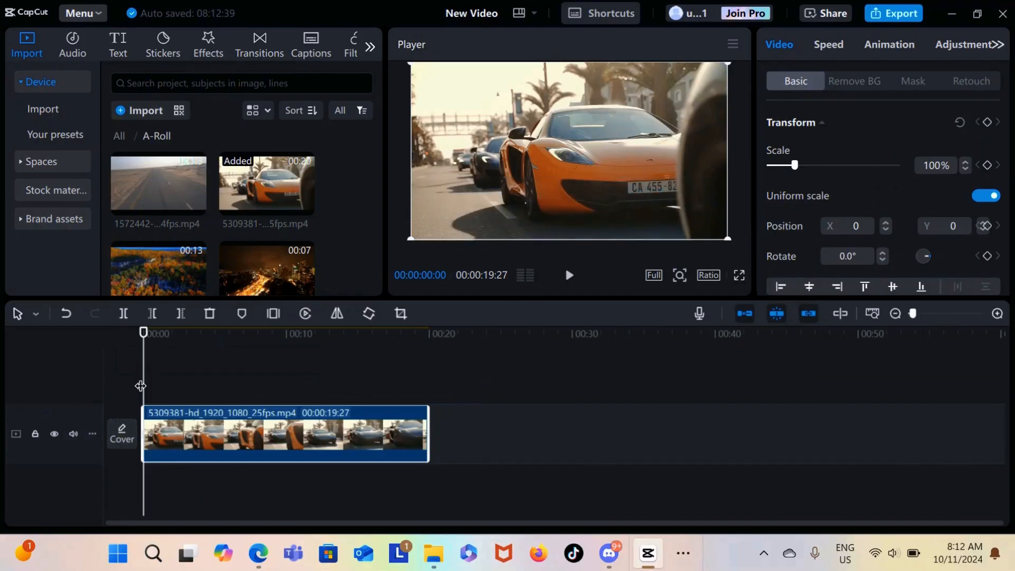
Step: Split the orange car clip at 00:00:10:23 and again at 00:00:14:29
left_click_drag(140, 386, 299, 413)
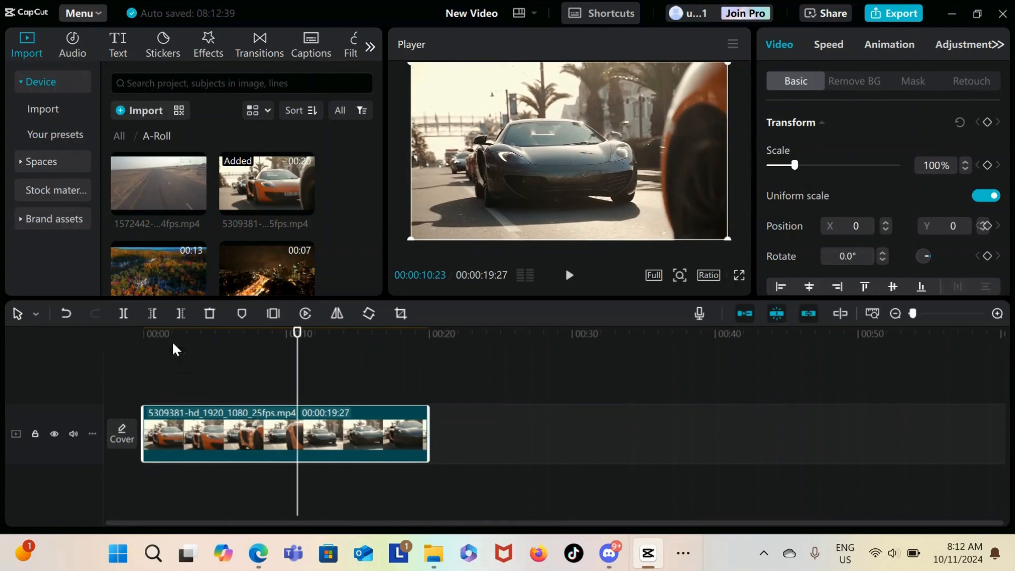
left_click(121, 313)
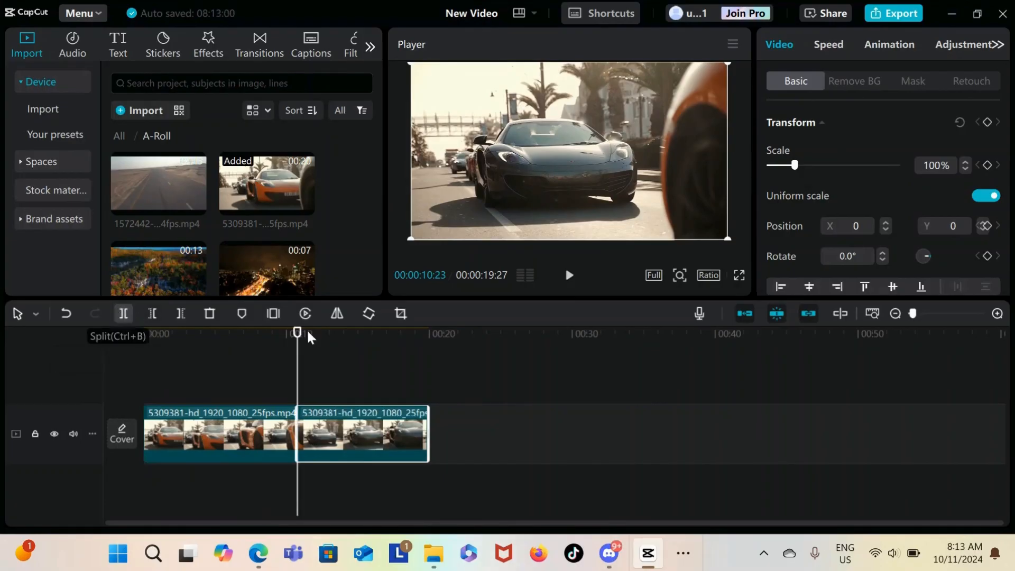
left_click_drag(293, 380, 358, 381)
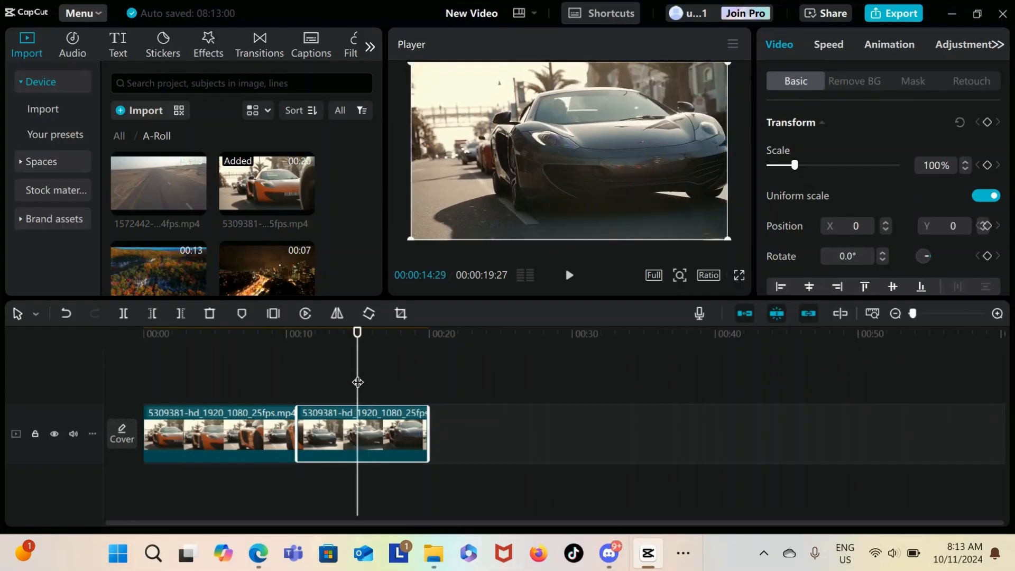
left_click(121, 315)
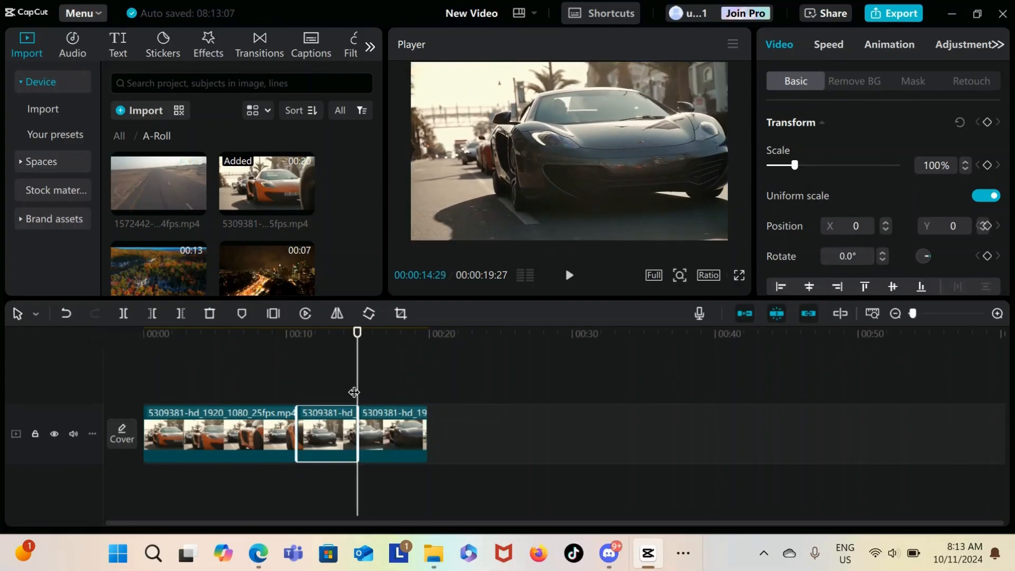
Step: Enlarge the middle segment of the car clip to a scale of 134%
left_click_drag(353, 392, 328, 389)
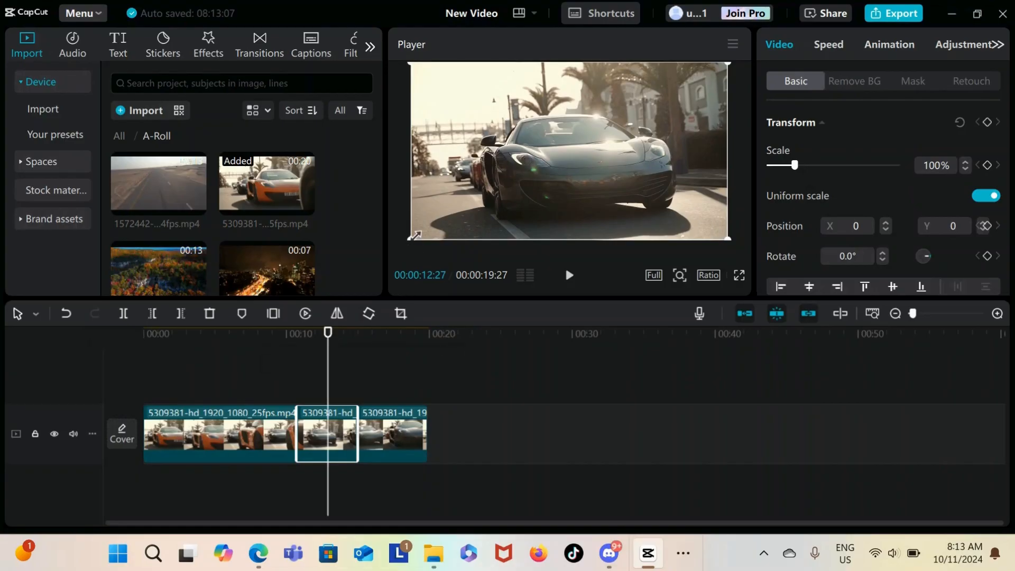
key("space")
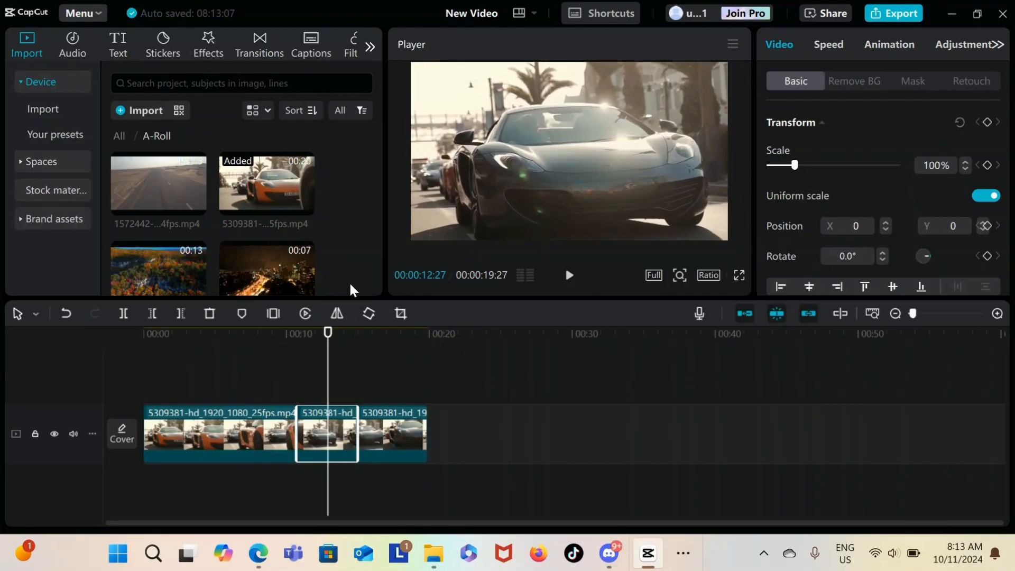
left_click_drag(350, 284, 345, 291)
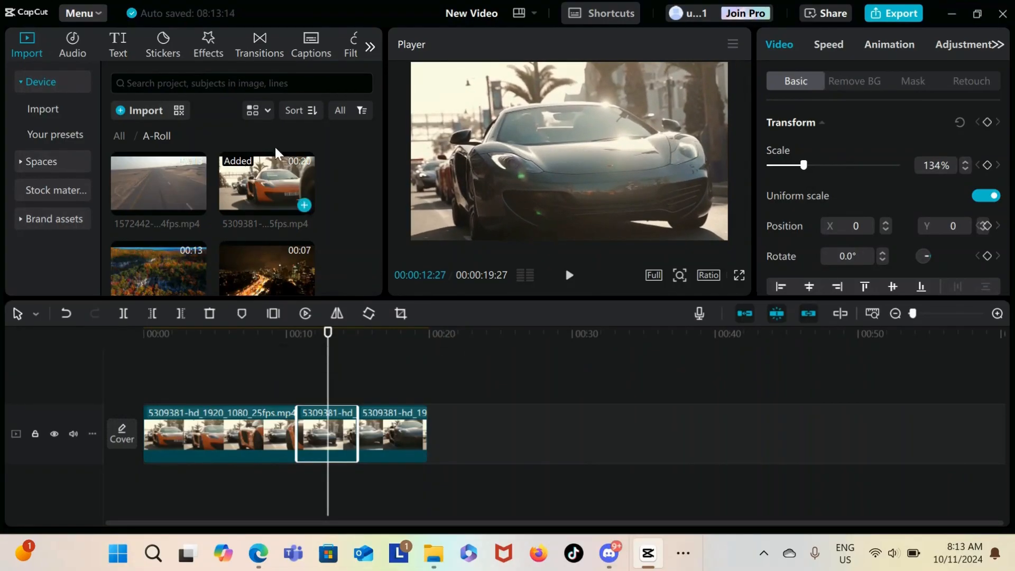
Step: Add a Black Fade transition at both cuts of the car clip and play back the result
left_click(256, 40)
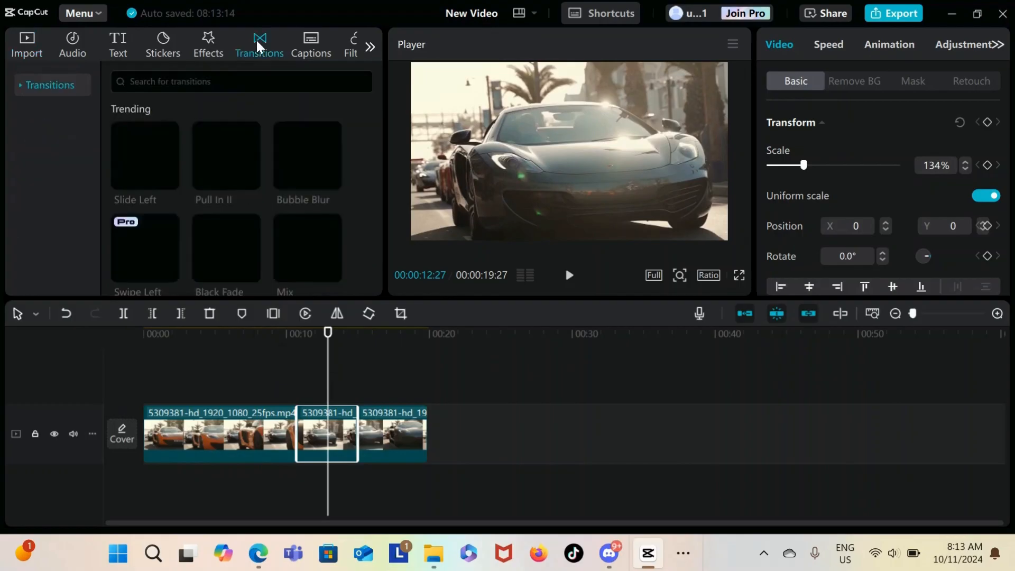
mouse_move(223, 239)
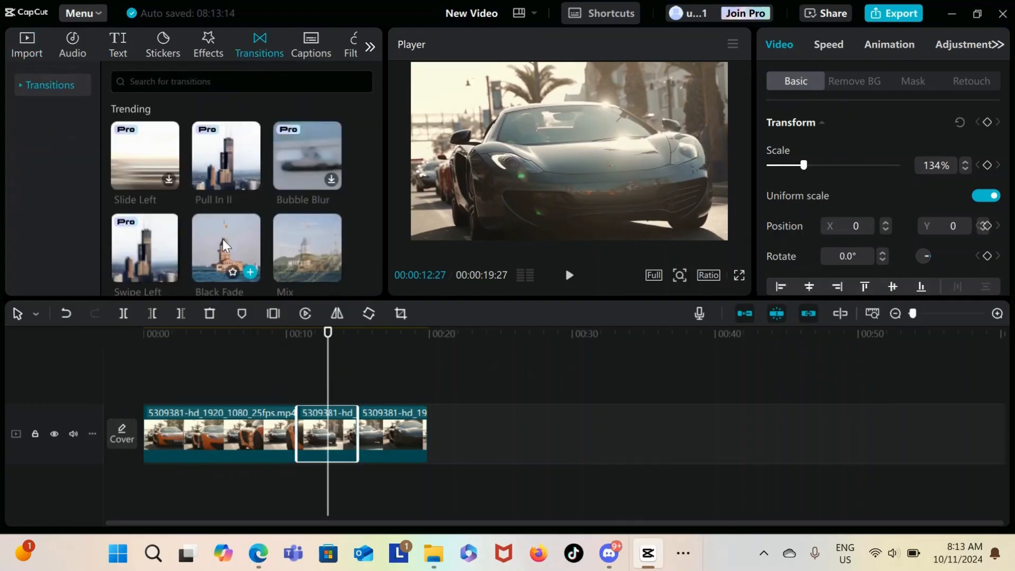
left_click_drag(223, 239, 291, 436)
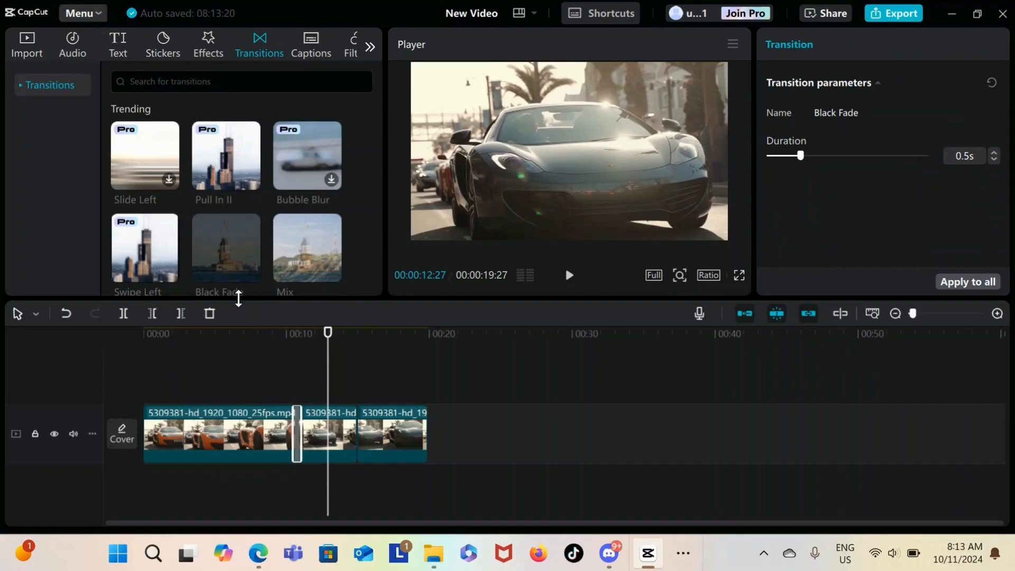
left_click_drag(357, 418, 352, 431)
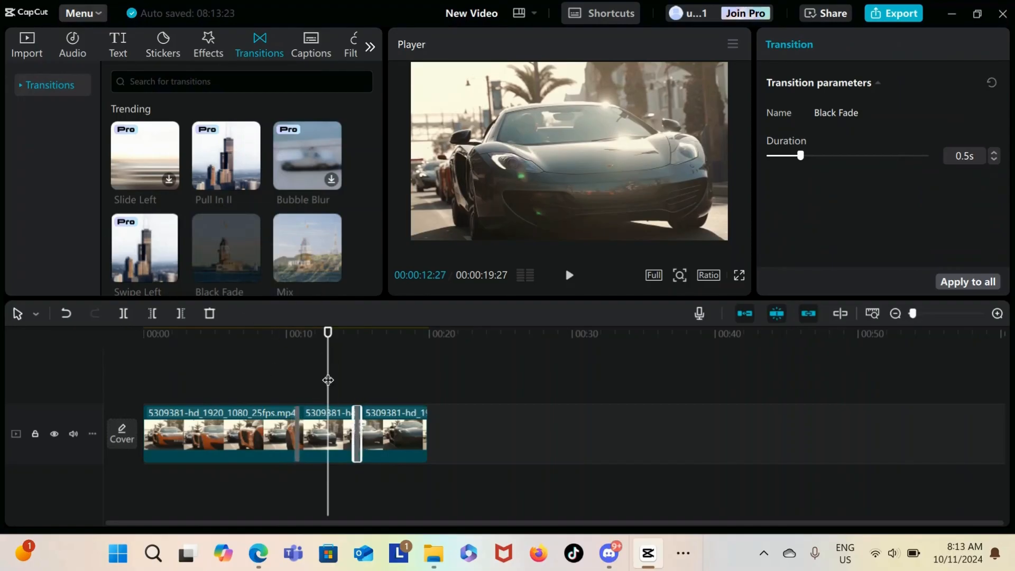
left_click(233, 375)
left_click(569, 275)
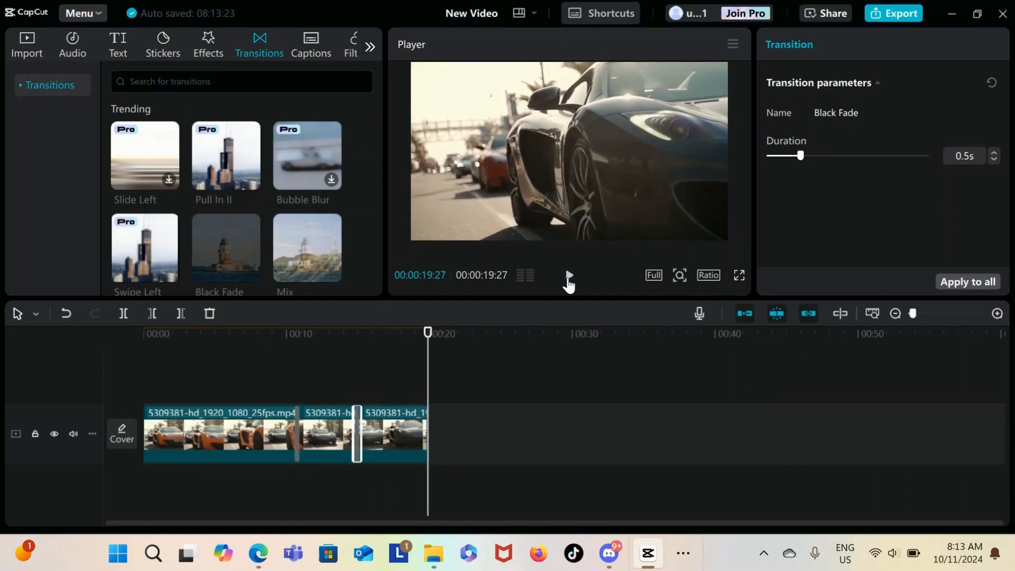
left_click(318, 374)
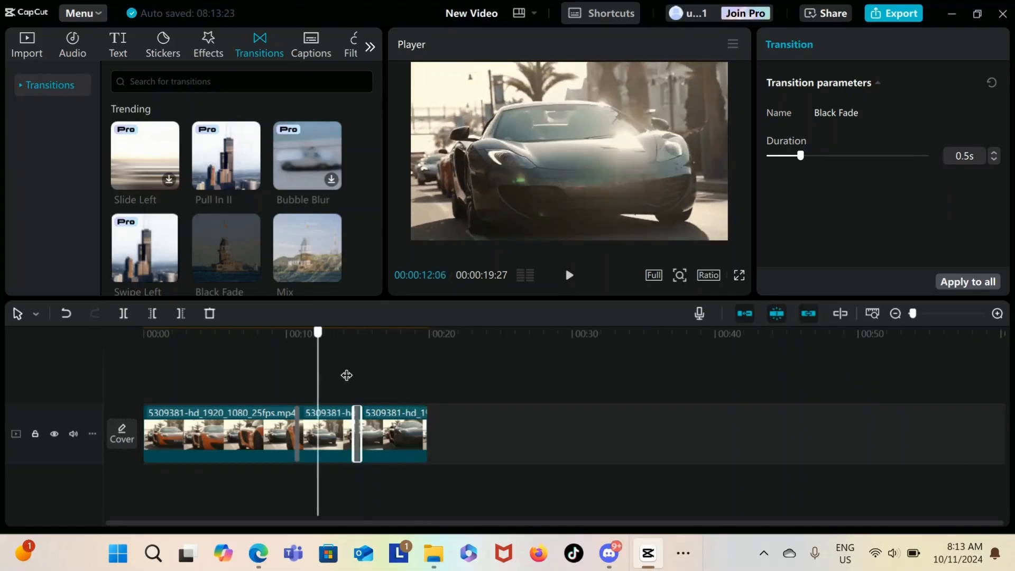
left_click_drag(346, 375, 267, 361)
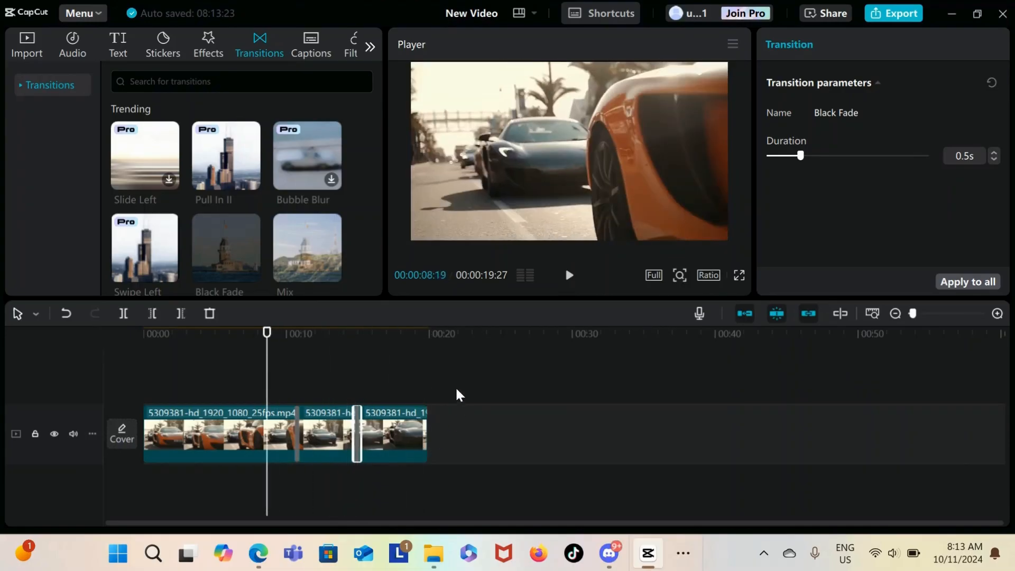
Step: Clear all segments from the timeline and add the orange car clip from the A-Roll folder again
left_click_drag(456, 393, 186, 496)
key("Delete")
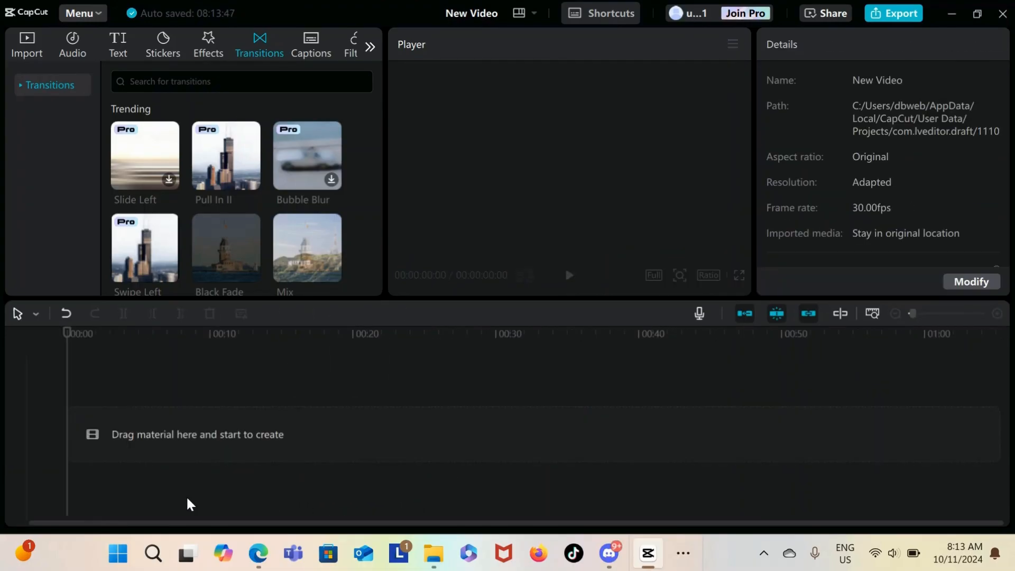
left_click(27, 42)
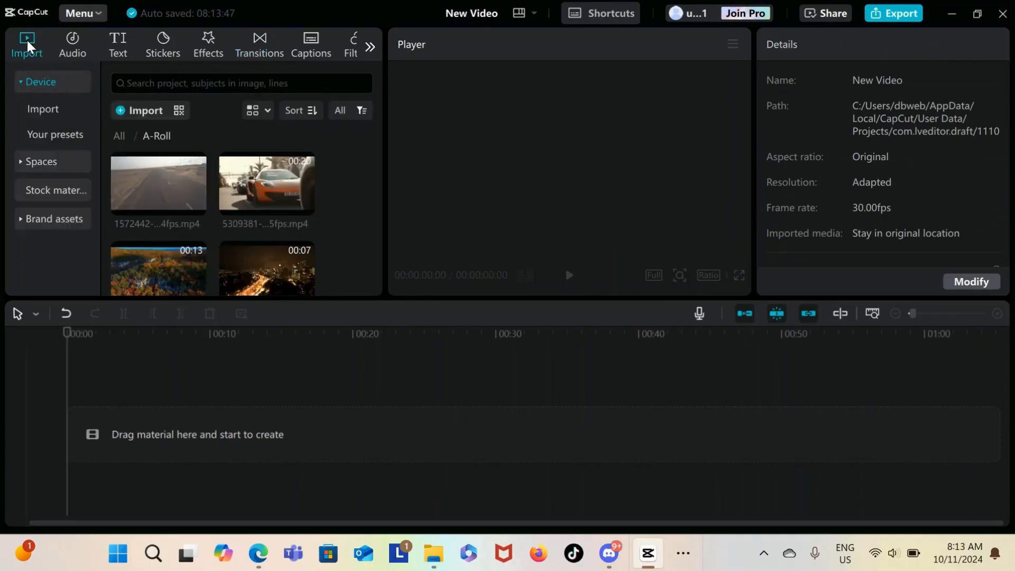
left_click_drag(269, 183, 155, 423)
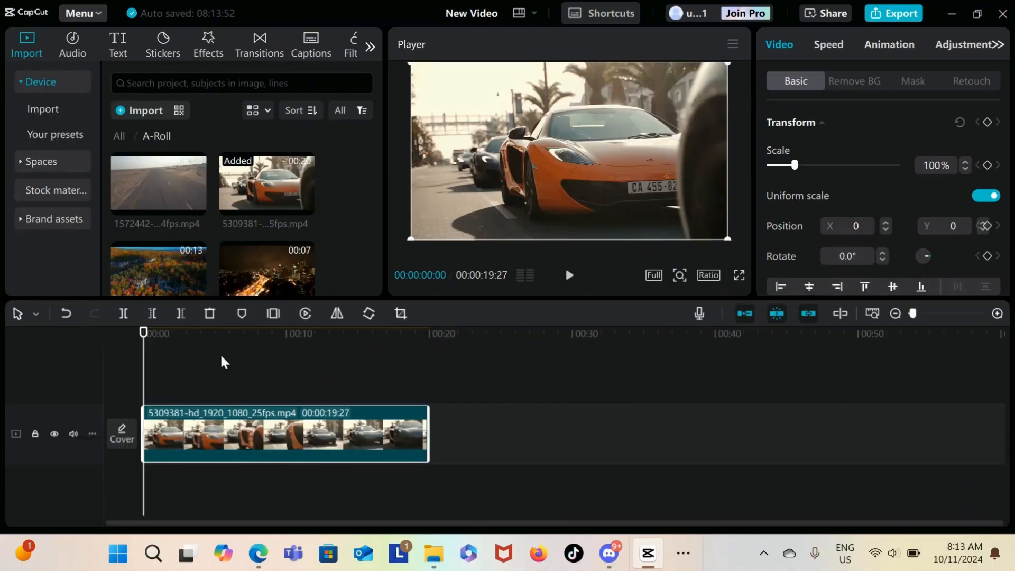
mouse_move(143, 372)
left_mouse_down()
mouse_move(229, 374)
mouse_move(160, 377)
left_mouse_up()
left_click(239, 369)
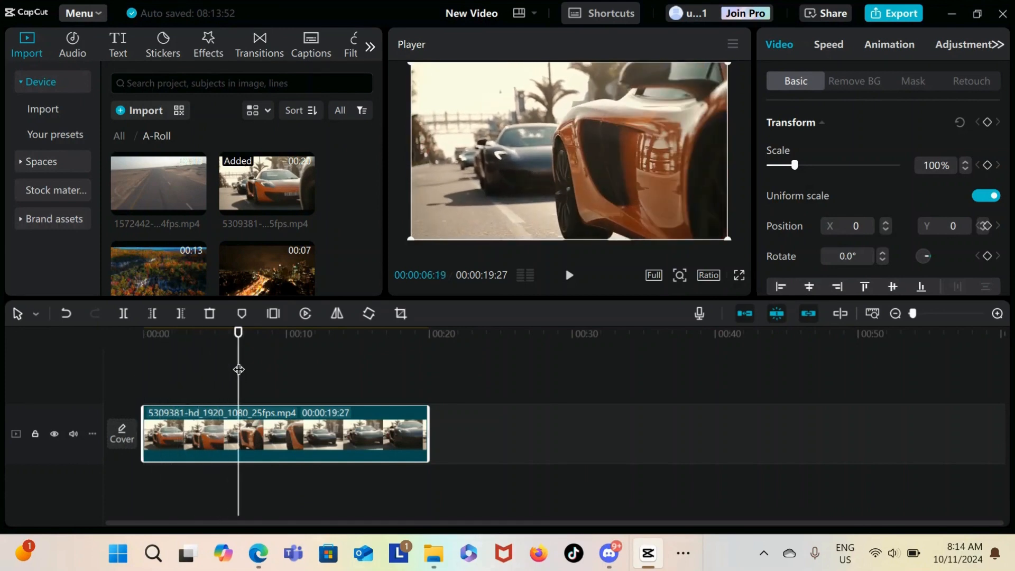
left_click(829, 45)
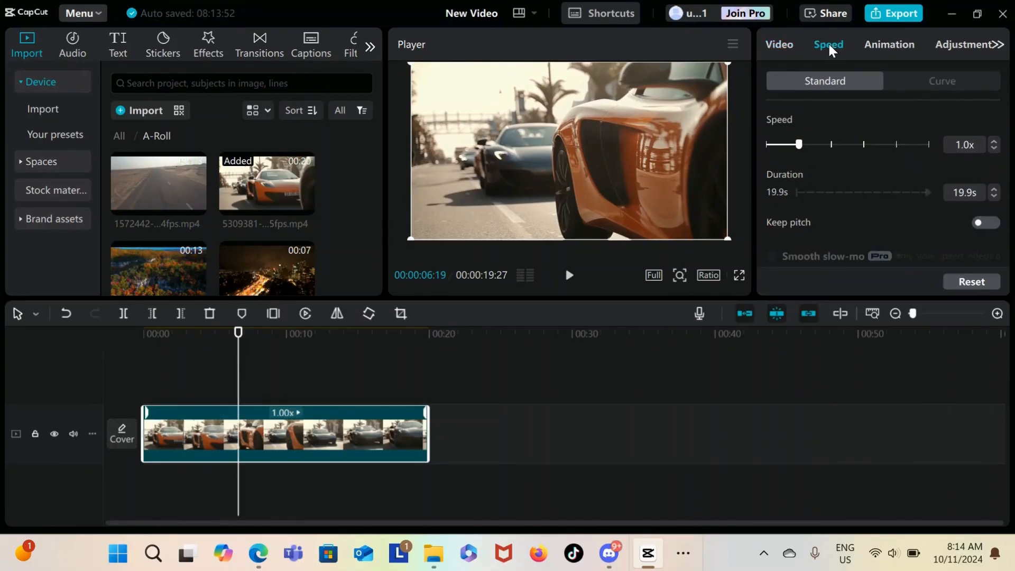
left_click(779, 43)
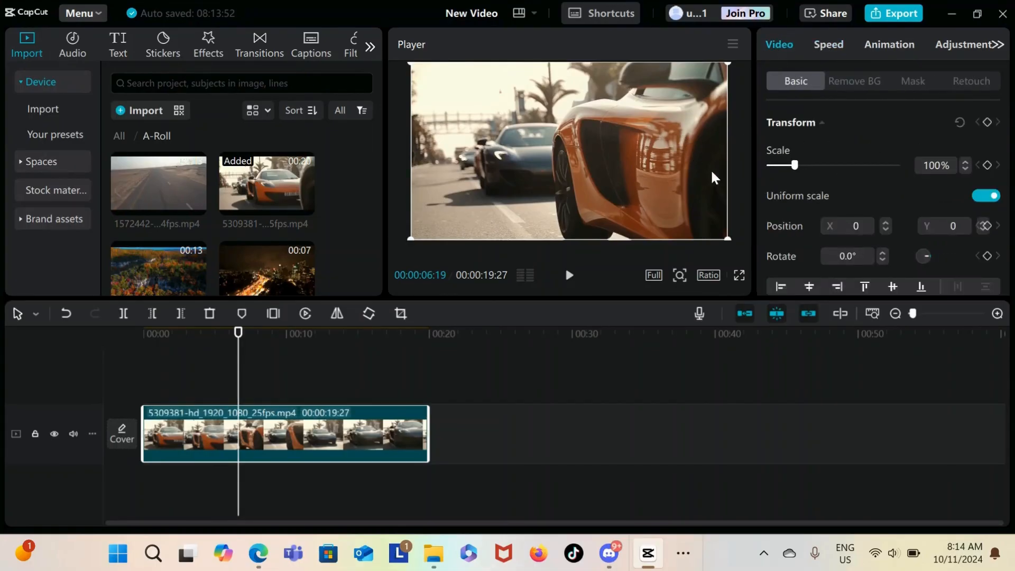
Step: Keyframe the car clip's transform at its start, keyframe a 138% scale at 00:00:17:21, and play back the zoom
left_click_drag(238, 365, 139, 372)
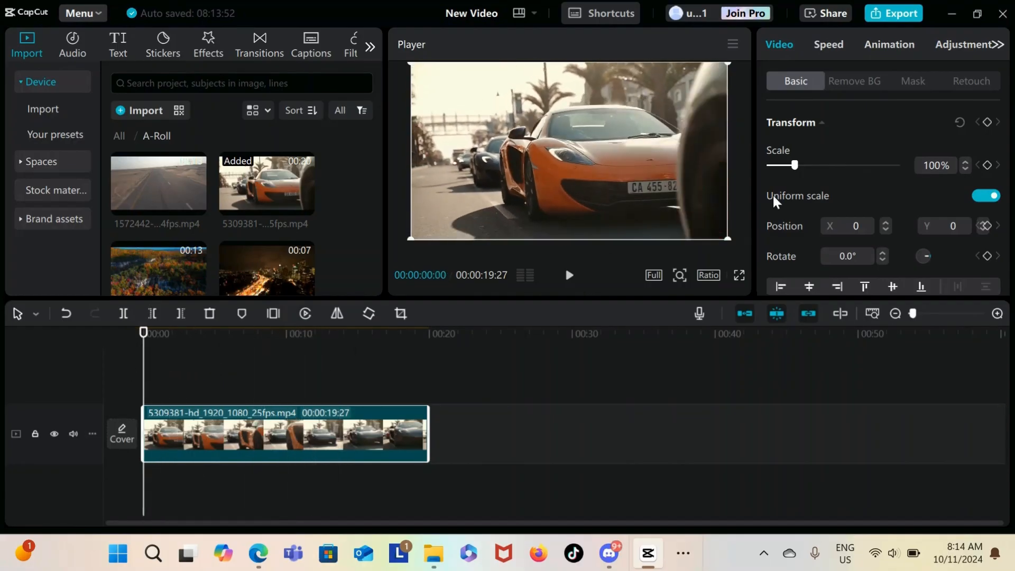
left_click(988, 125)
mouse_move(140, 377)
left_mouse_down()
mouse_move(189, 376)
mouse_move(137, 380)
left_mouse_up()
left_click_drag(144, 380, 397, 370)
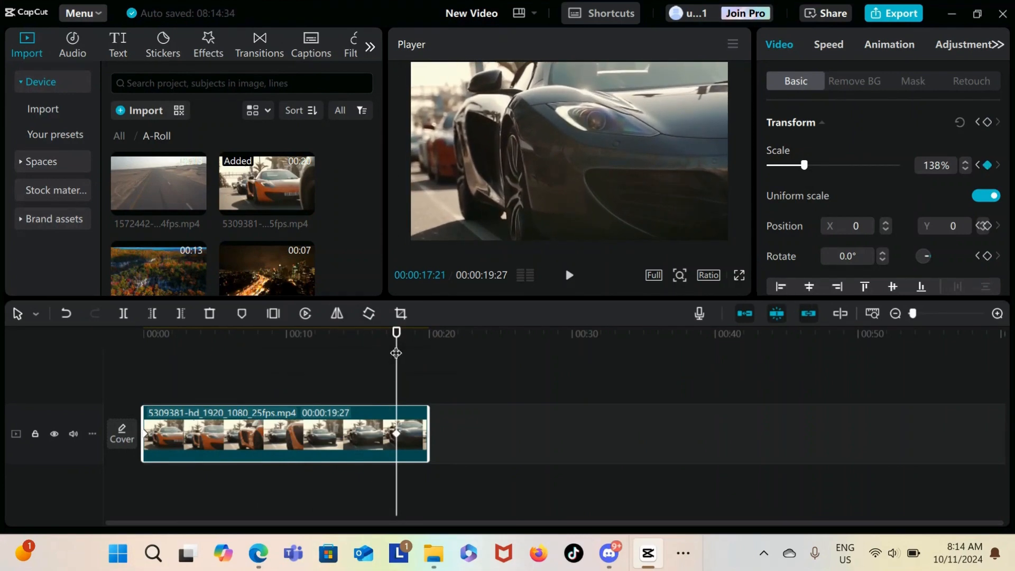
left_click_drag(399, 358, 29, 355)
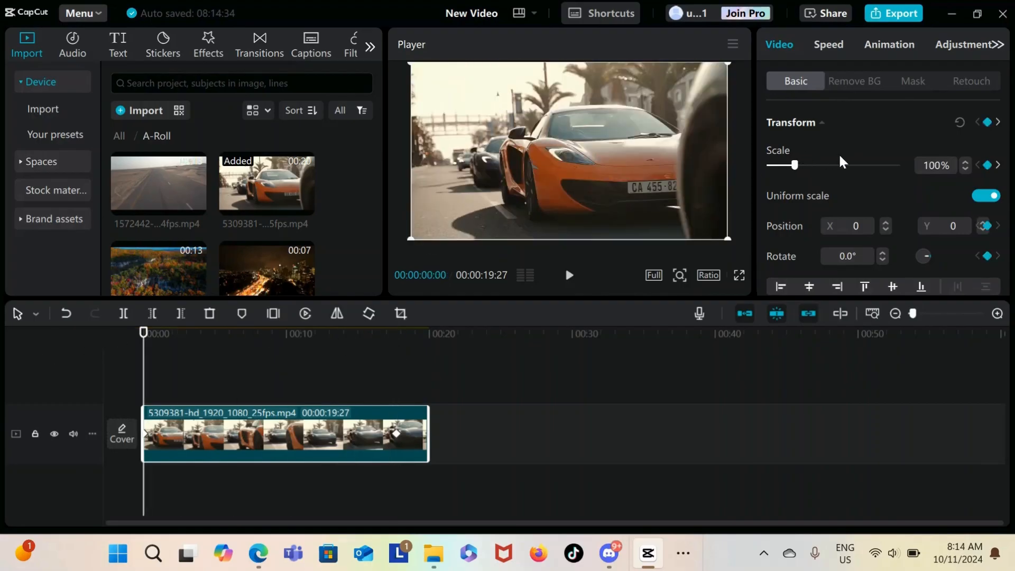
left_click(570, 276)
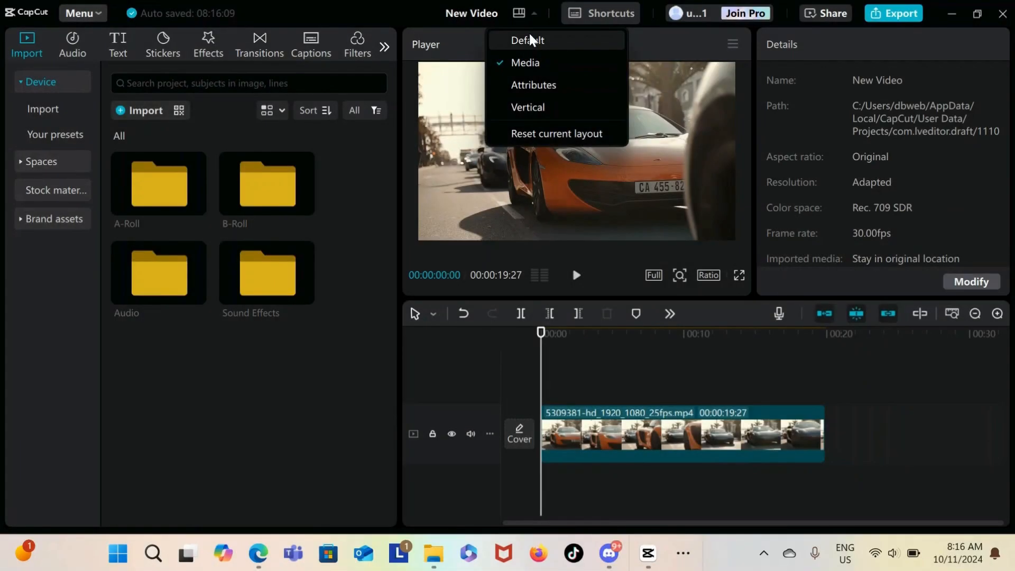
Step: Switch the workspace to the Default layout and place the Hear The Bells audio beneath the car clip at the timeline start
left_click(528, 33)
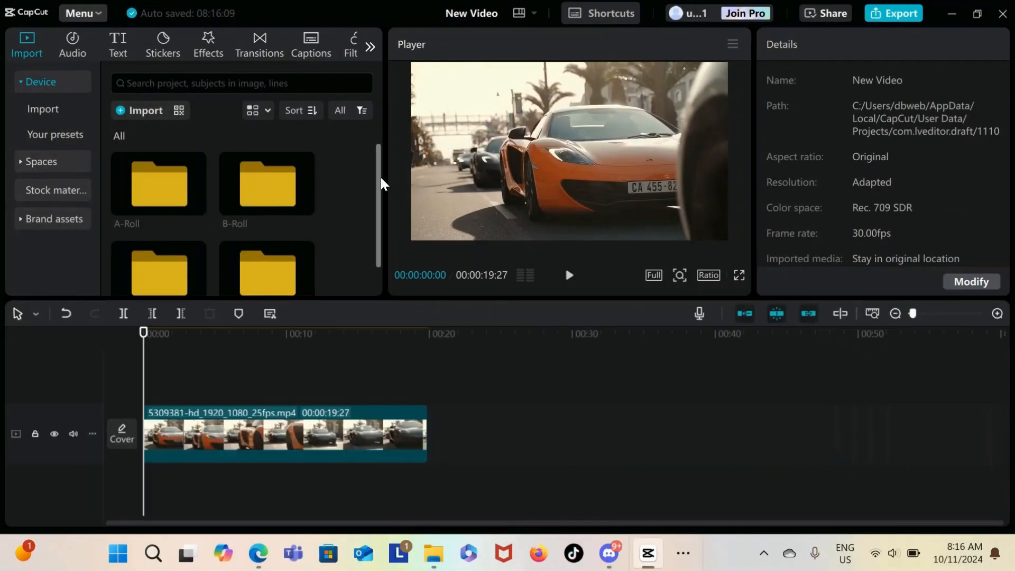
left_click_drag(380, 177, 379, 259)
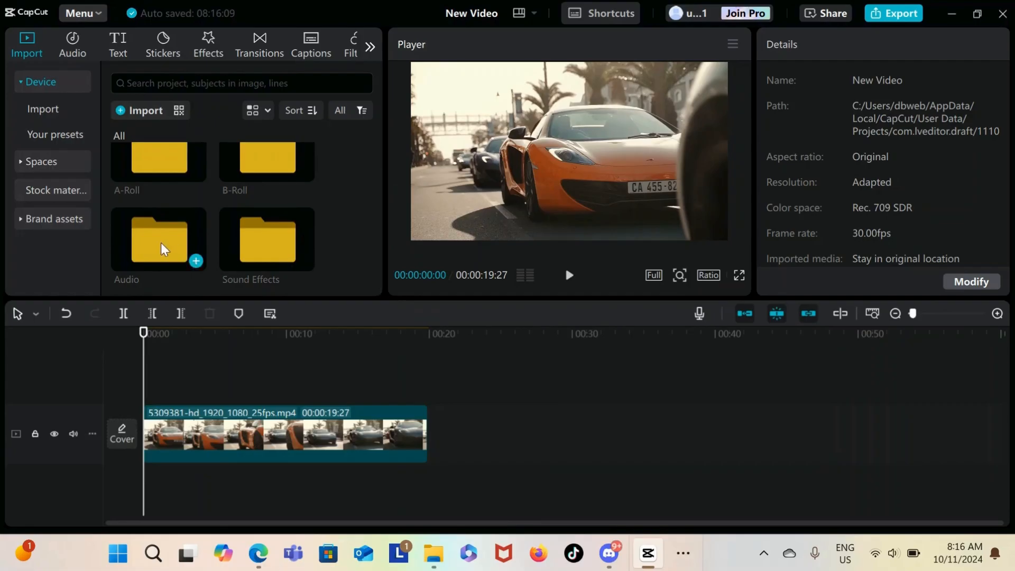
left_click_drag(161, 243, 141, 484)
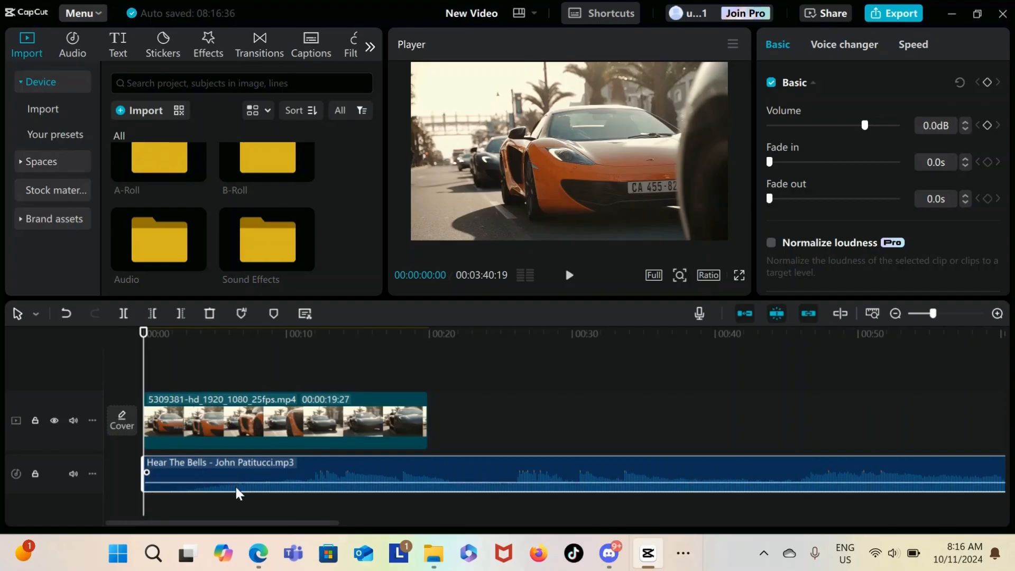
Step: Lower the Hear The Bells volume to -3.8 dB and add an audio keyframe at 00:00:14:00
mouse_move(247, 483)
mouse_move(247, 478)
left_mouse_down()
mouse_move(246, 439)
mouse_move(259, 483)
left_mouse_up()
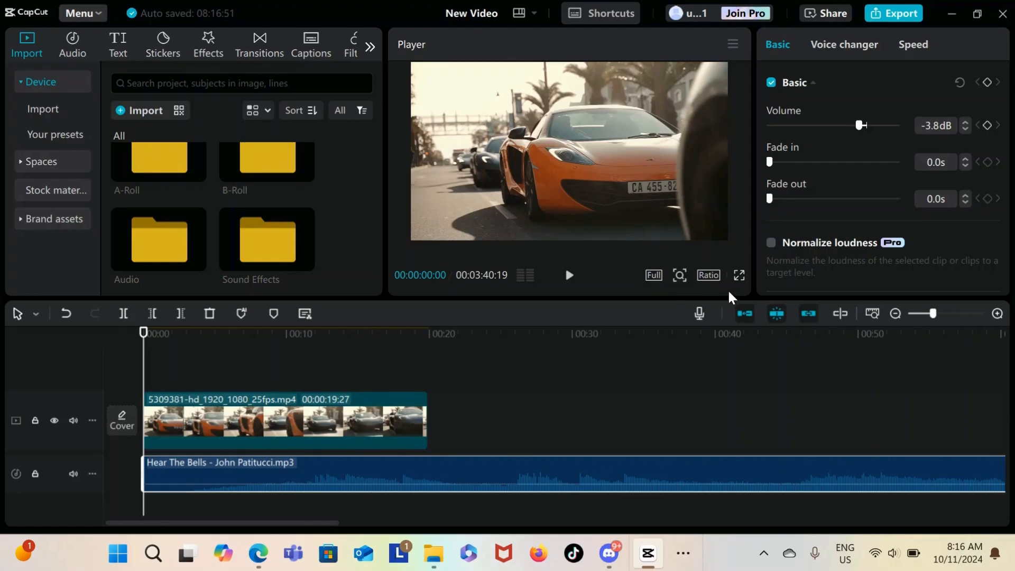
left_click_drag(144, 369, 344, 350)
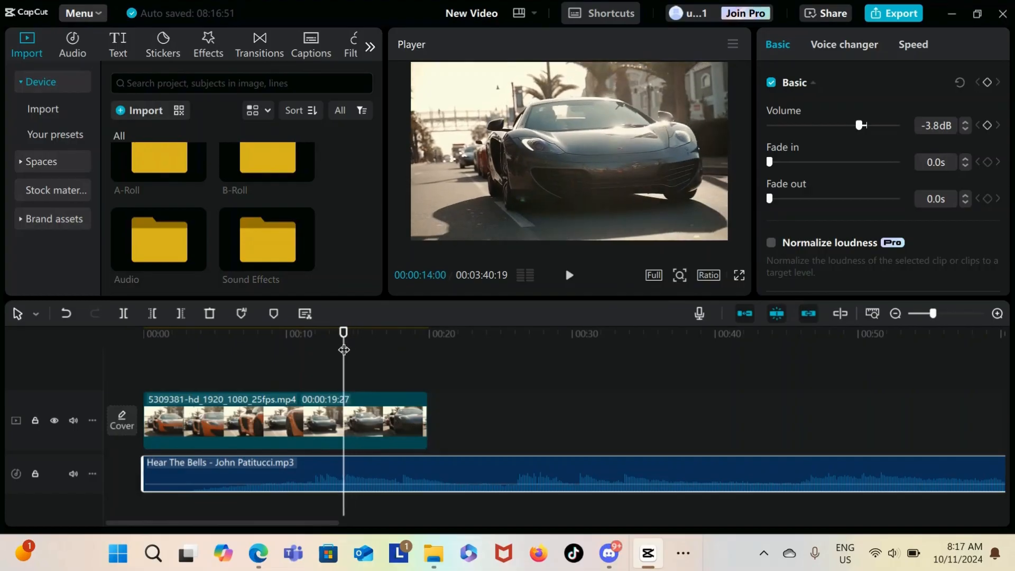
left_click(988, 83)
Step: Keyframe the music volume at 9.5 dB at 00:00:41:15 and return the playhead to before the first audio keyframe
left_click(737, 448)
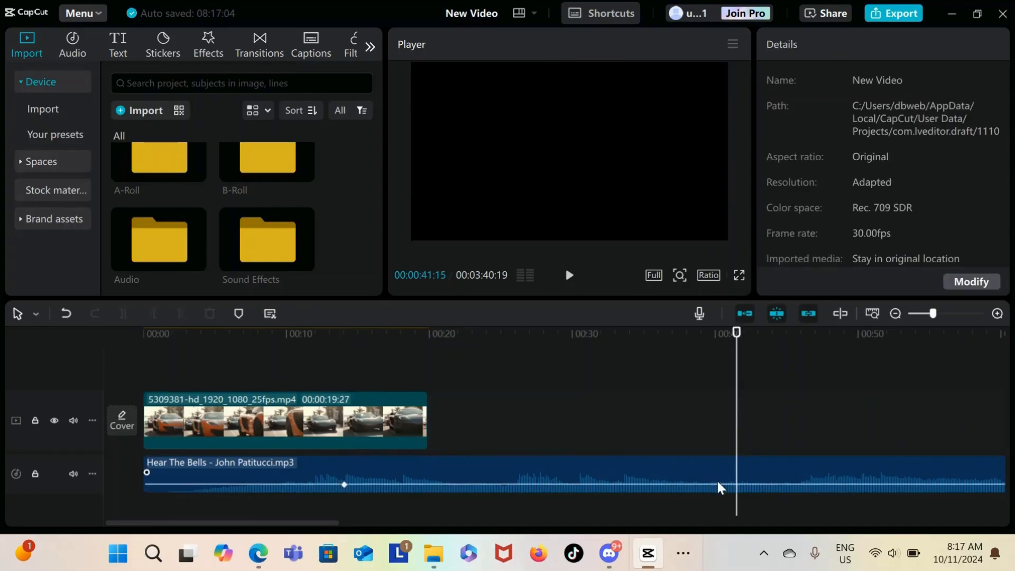
left_click(712, 466)
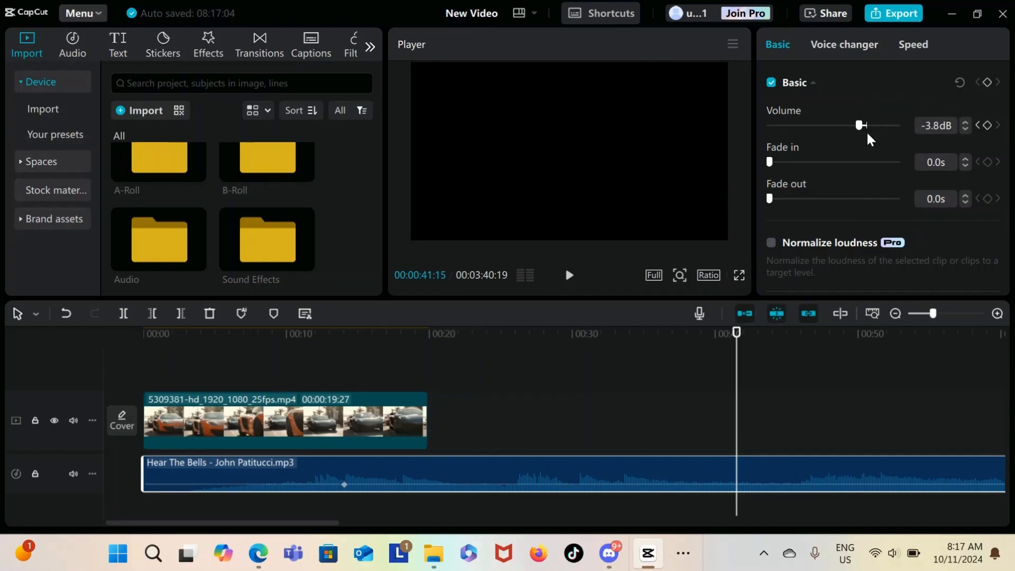
left_click_drag(859, 126, 878, 125)
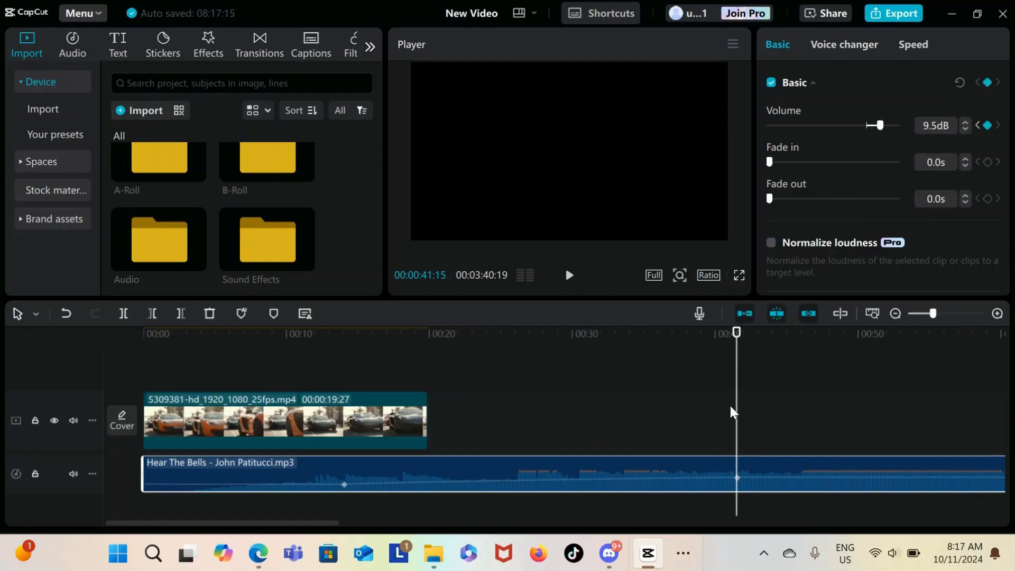
left_click_drag(738, 412, 313, 415)
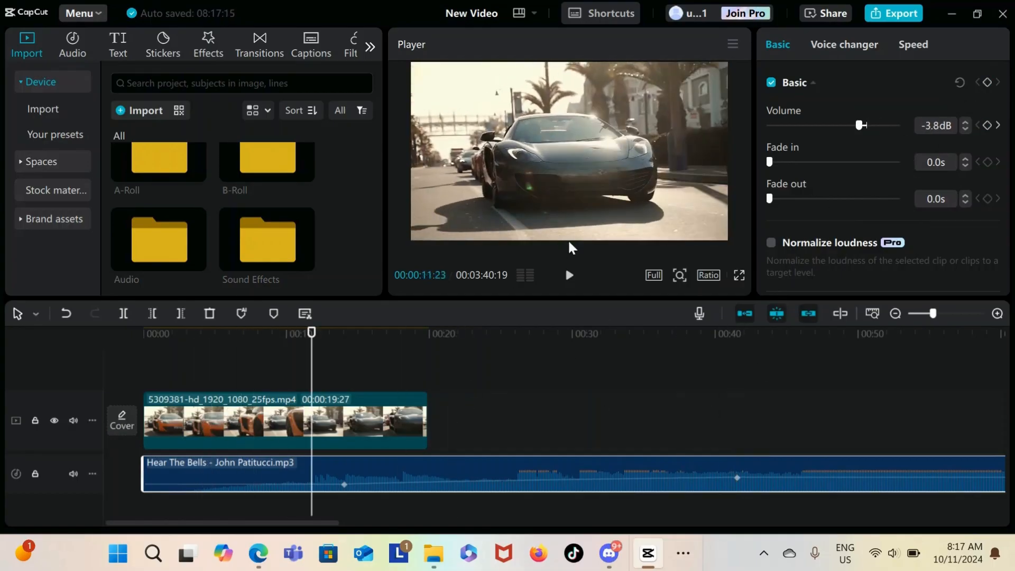
Step: Play back the music's volume ramp from 00:00:11:23 and remove the volume keyframes from the audio clip
left_click(570, 280)
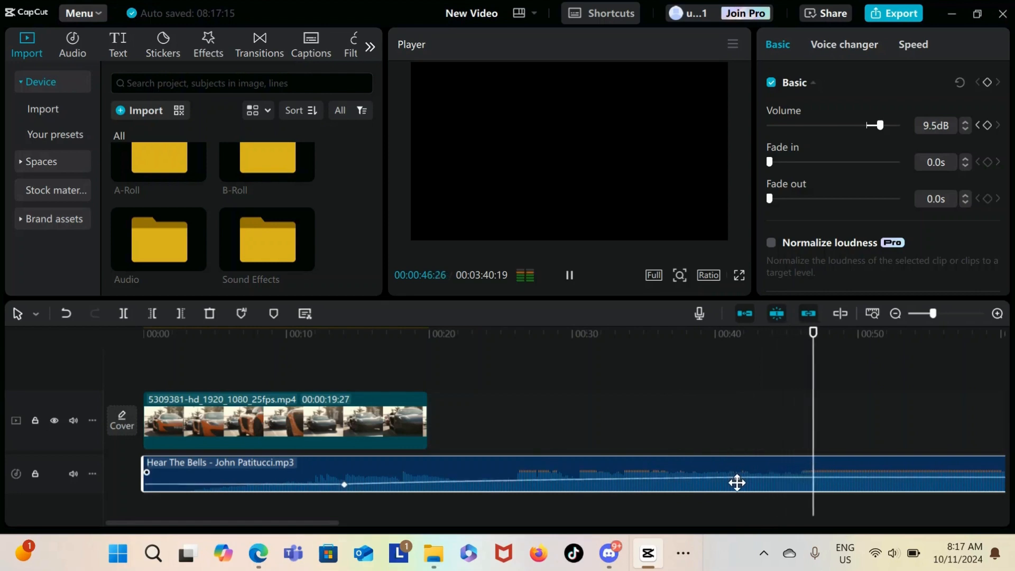
left_click_drag(737, 479, 738, 486)
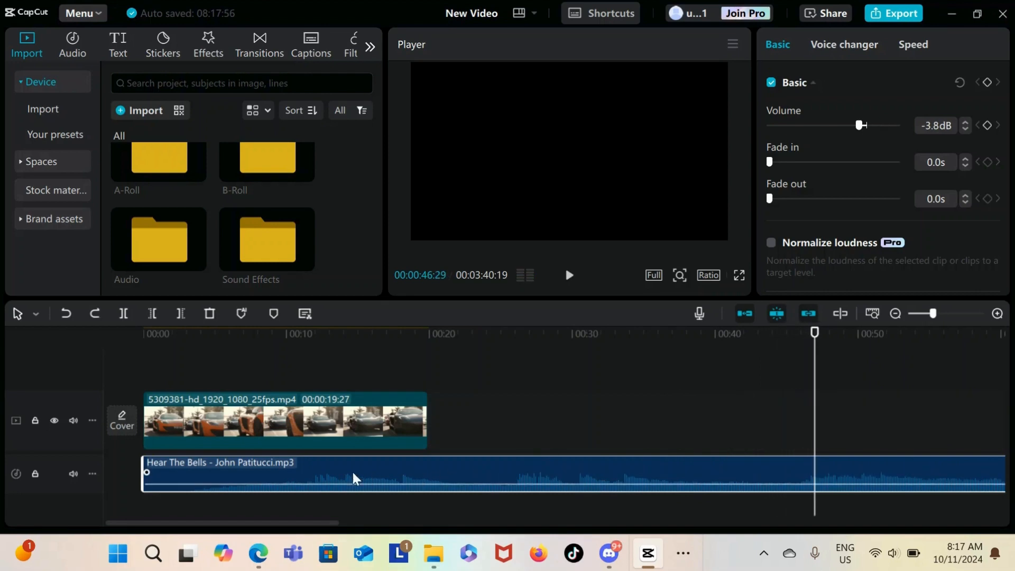
left_click_drag(146, 472, 97, 467)
Step: Add an audio keyframe to the music at 00:00:30:02 and keyframe its volume at 20.0 dB at 00:00:34:27
left_click(572, 423)
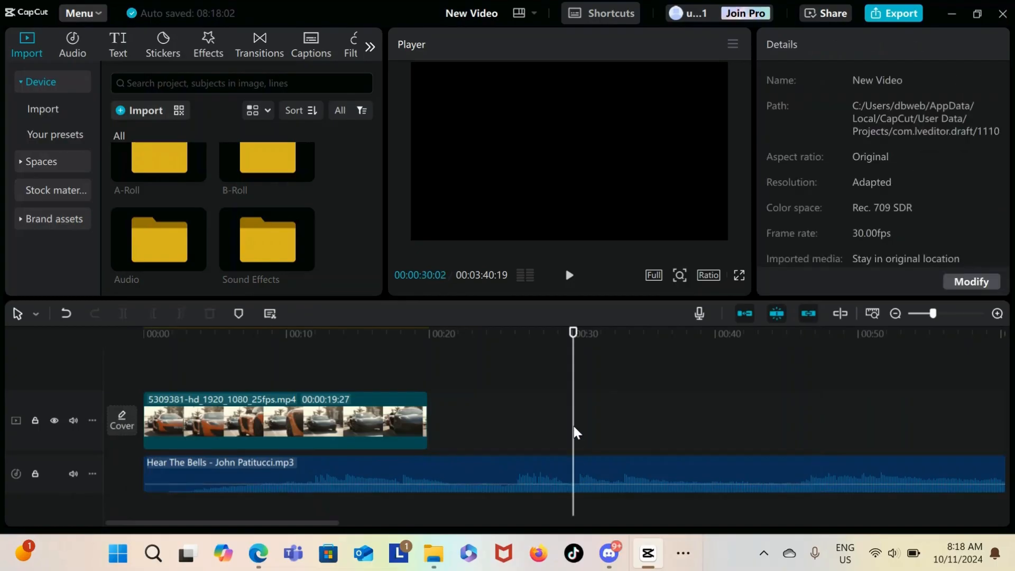
left_click(683, 468)
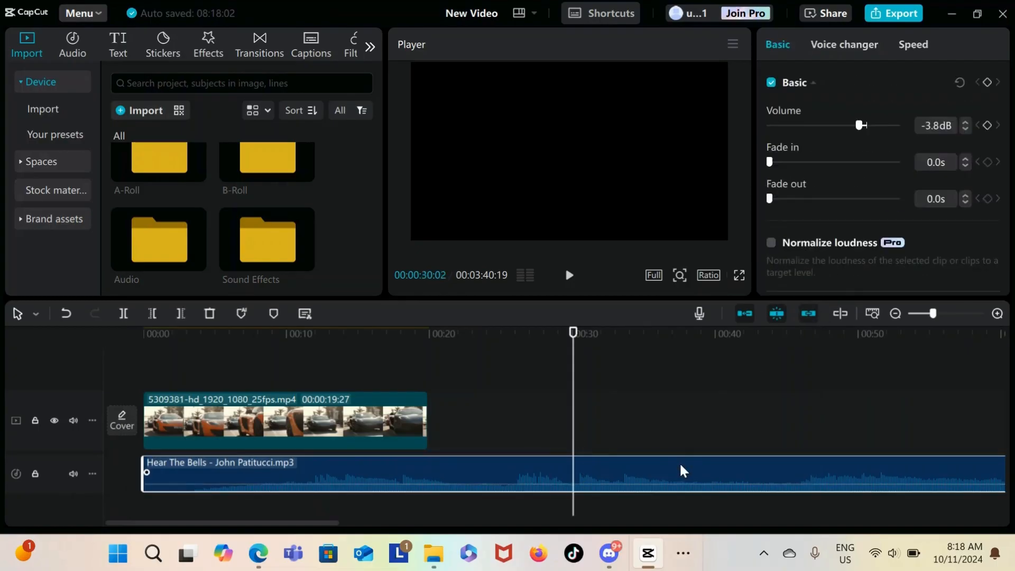
left_click(987, 82)
left_click_drag(573, 427, 643, 425)
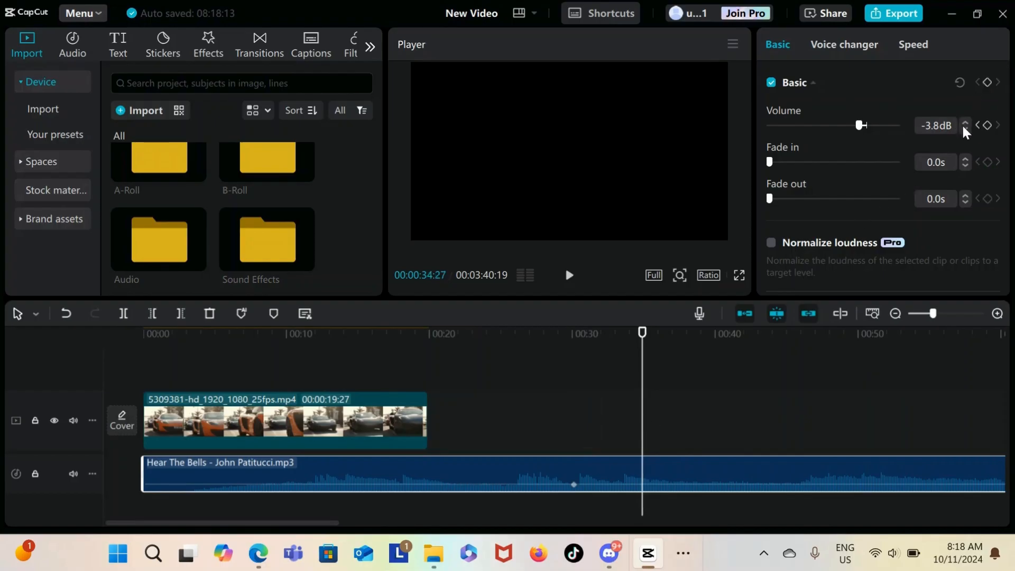
left_click_drag(861, 125, 934, 139)
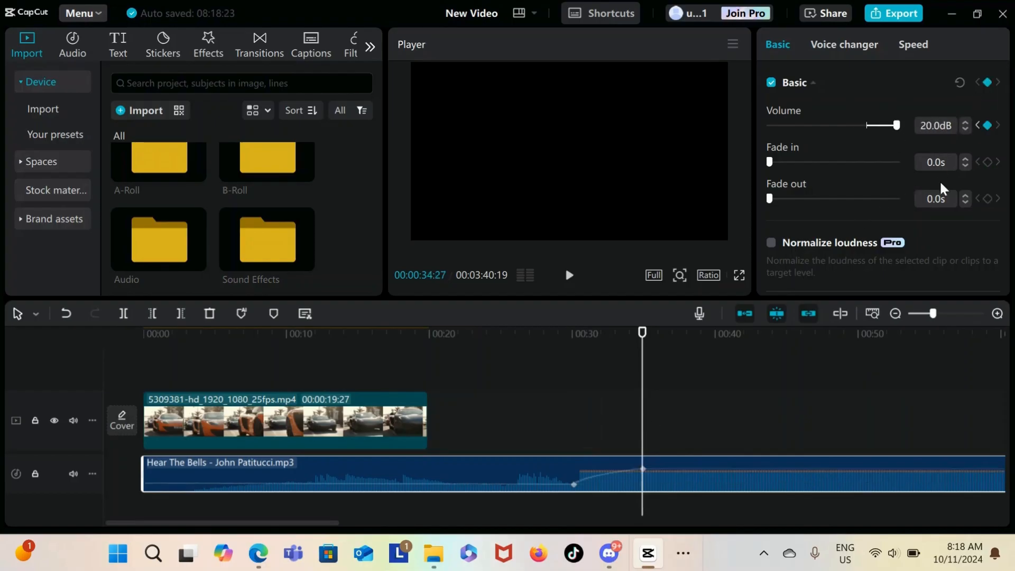
Step: Play the Hear The Bells music from 00:00:28:05 through the two volume keyframes to hear the ramp
left_click(546, 436)
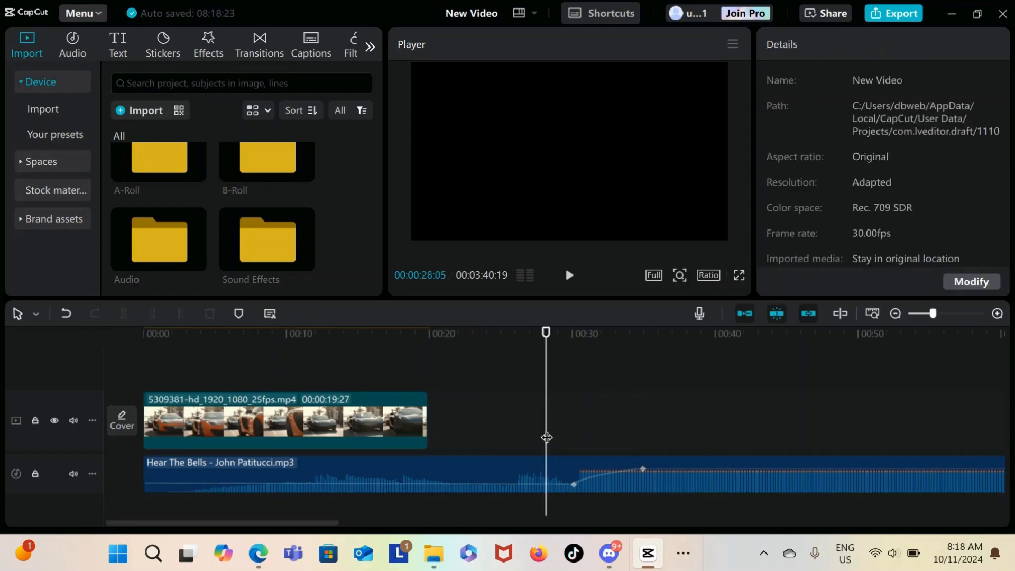
left_click(498, 468)
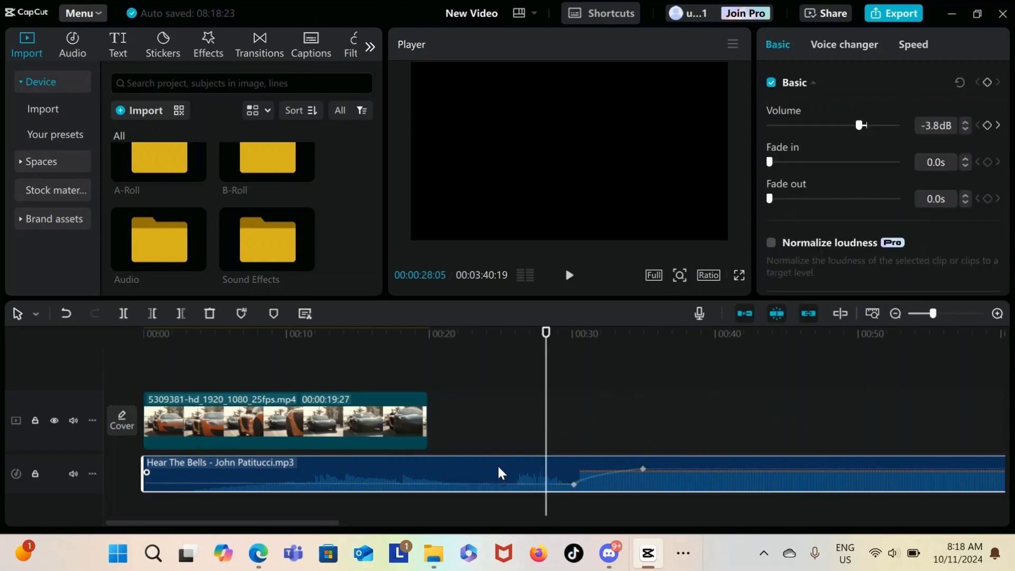
left_click(569, 275)
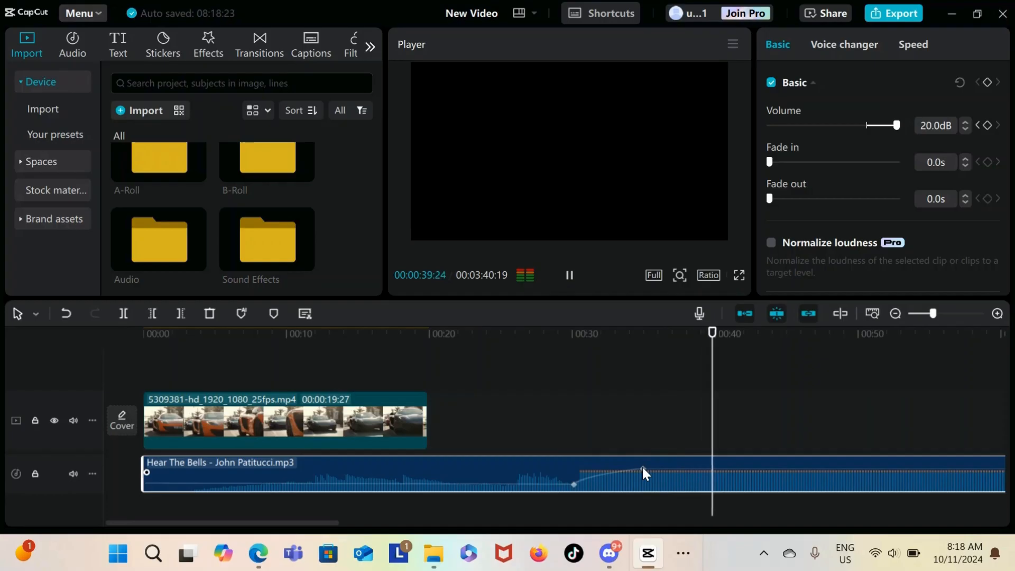
Step: Delete the Hear The Bells audio and the car clip to clear the timeline
key("Delete")
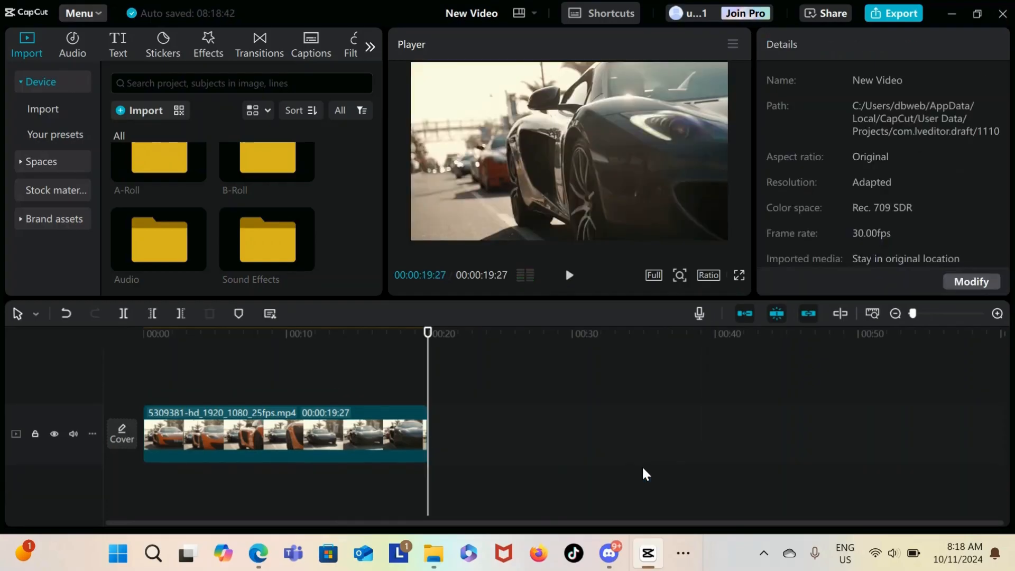
left_click_drag(449, 388, 133, 474)
key("Delete")
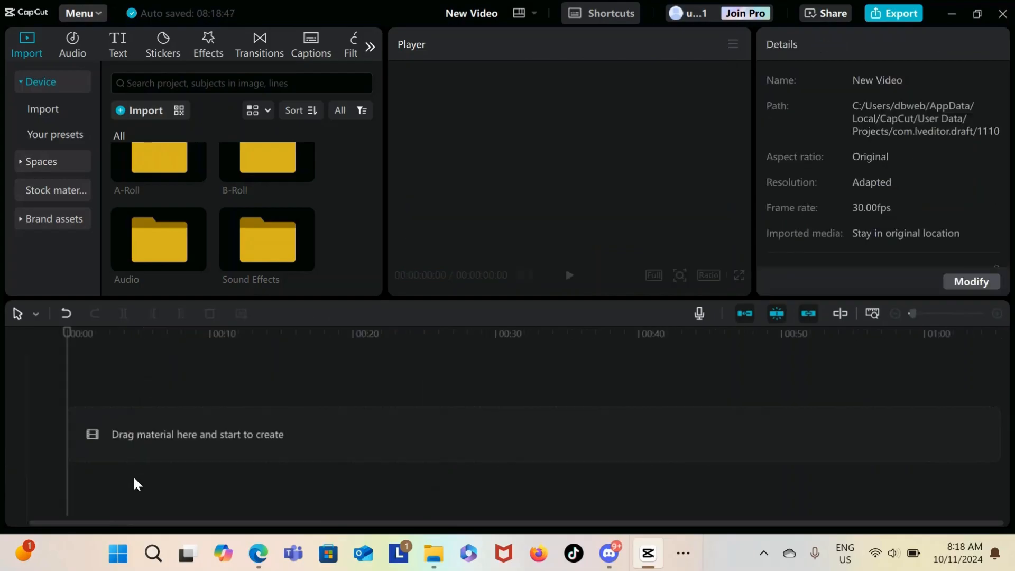
Step: Place the 5309381 car clip from the A-Roll folder at the timeline start and scale it to 110%
double_click(156, 168)
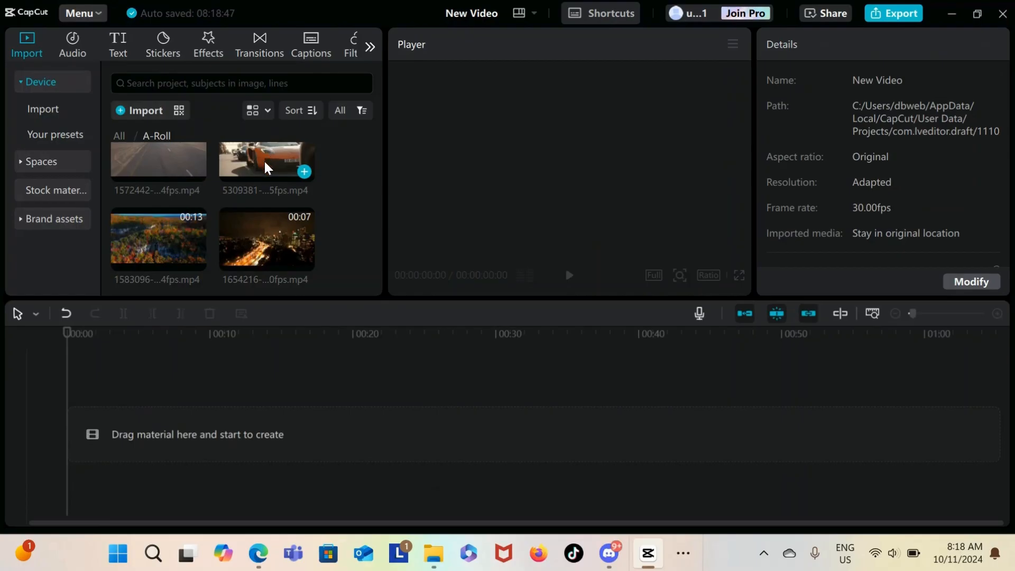
left_click_drag(264, 166, 141, 427)
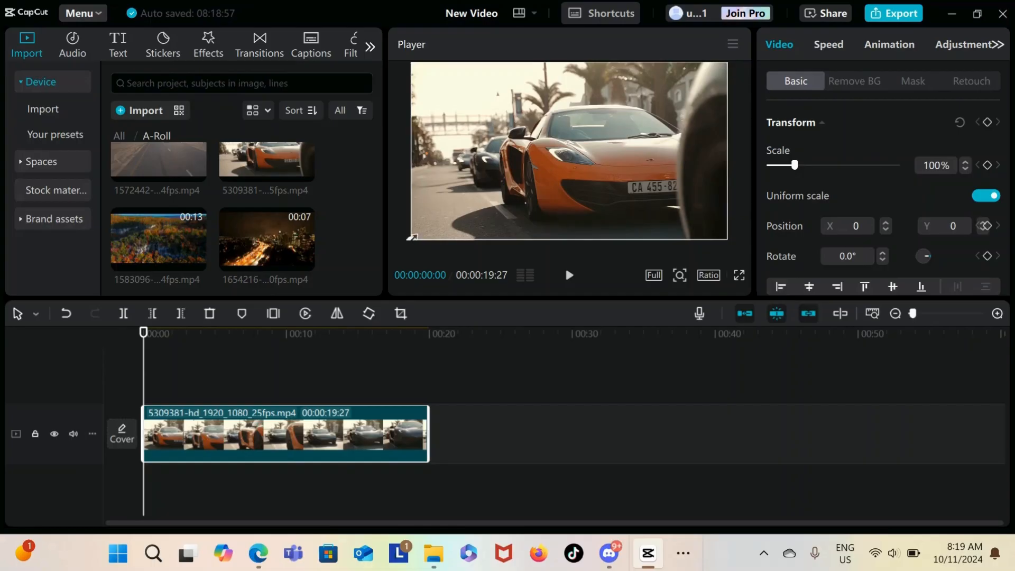
left_click_drag(411, 237, 392, 258)
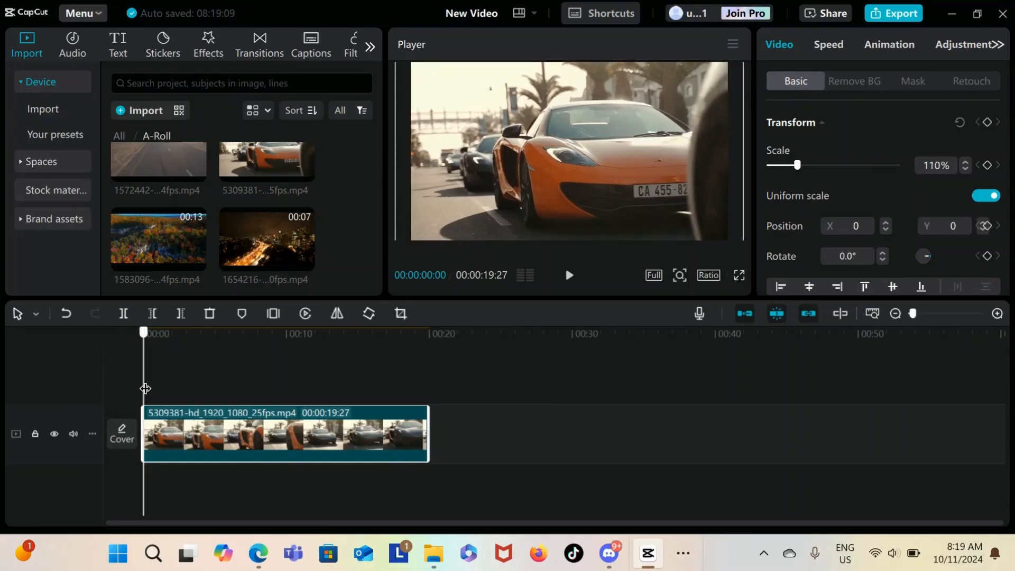
Step: Apply the Custom speed curve to the car clip and stretch the curve's first section to slow it down
left_click_drag(146, 389, 127, 376)
left_click(828, 47)
left_click(950, 81)
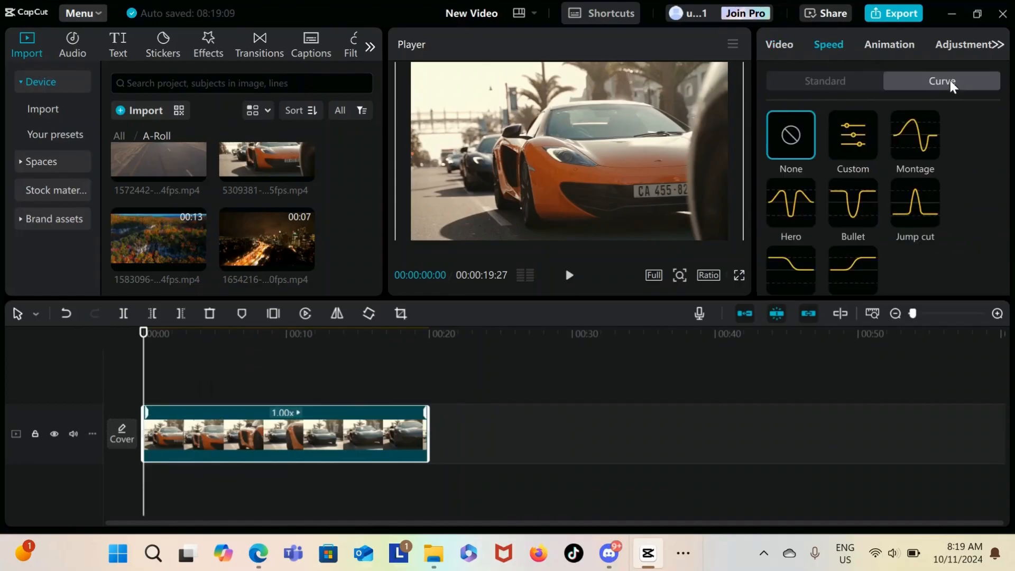
left_click(854, 145)
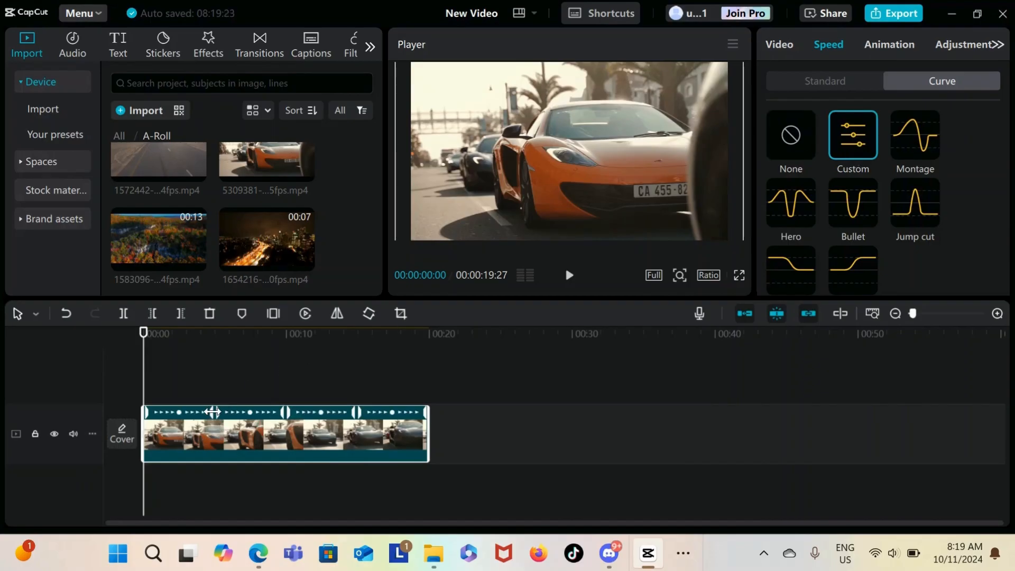
left_click_drag(213, 412, 236, 411)
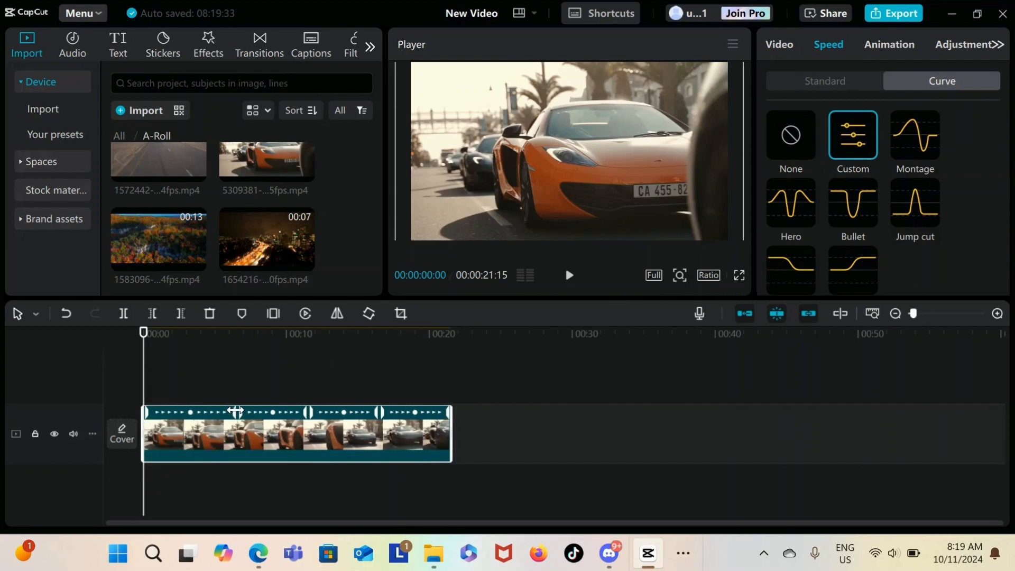
Step: Try the Montage and Hero speed curves on the car clip, playing back each one
left_click(918, 140)
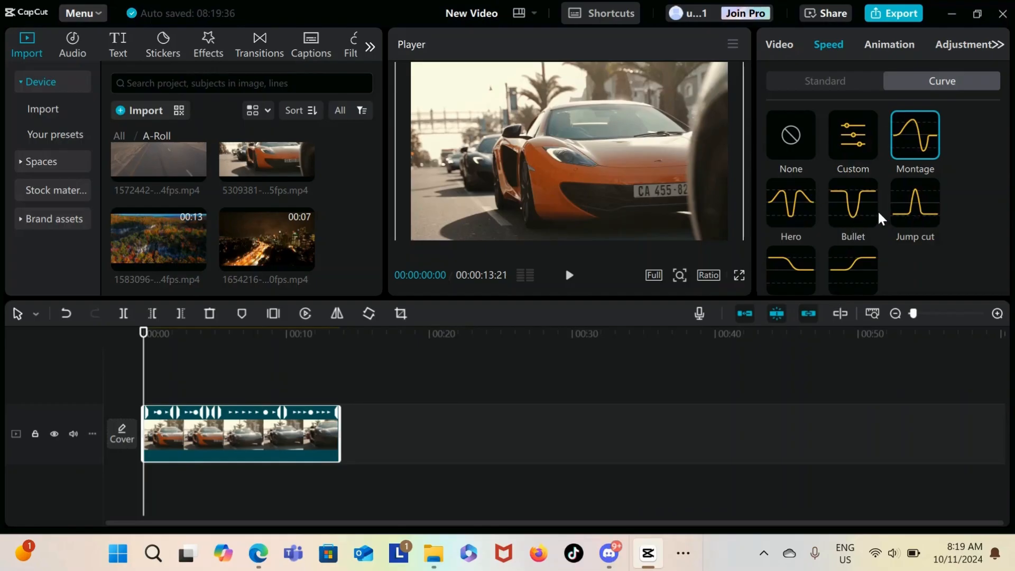
left_click(570, 275)
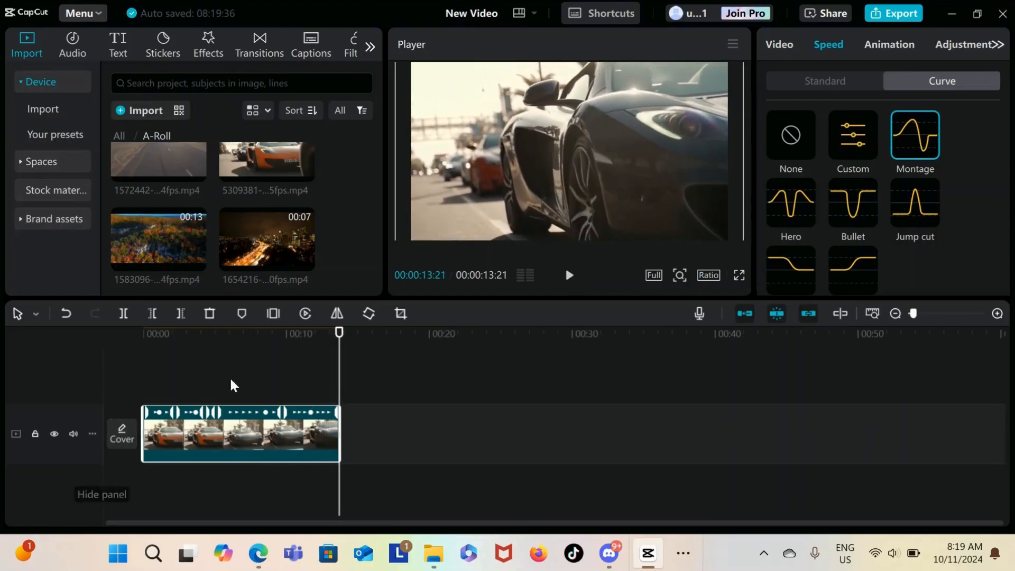
left_click(783, 215)
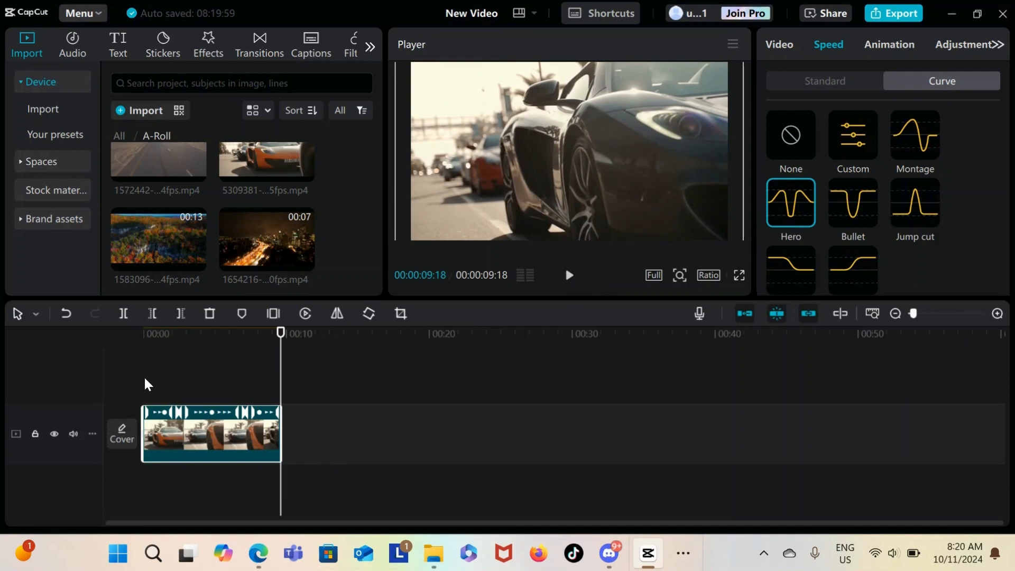
left_click_drag(284, 373, 144, 349)
left_click(568, 275)
mouse_move(273, 353)
left_mouse_down()
mouse_move(101, 359)
mouse_move(282, 344)
left_mouse_up()
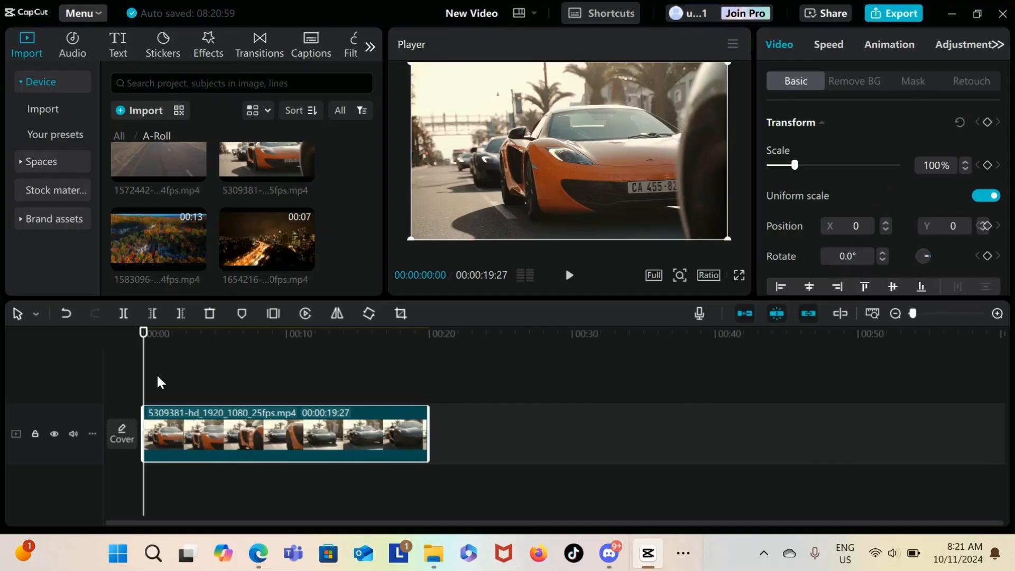
Step: Move the playhead to 00:00:01:24 and open the Curves color adjustment for the car clip
left_click_drag(146, 380, 170, 375)
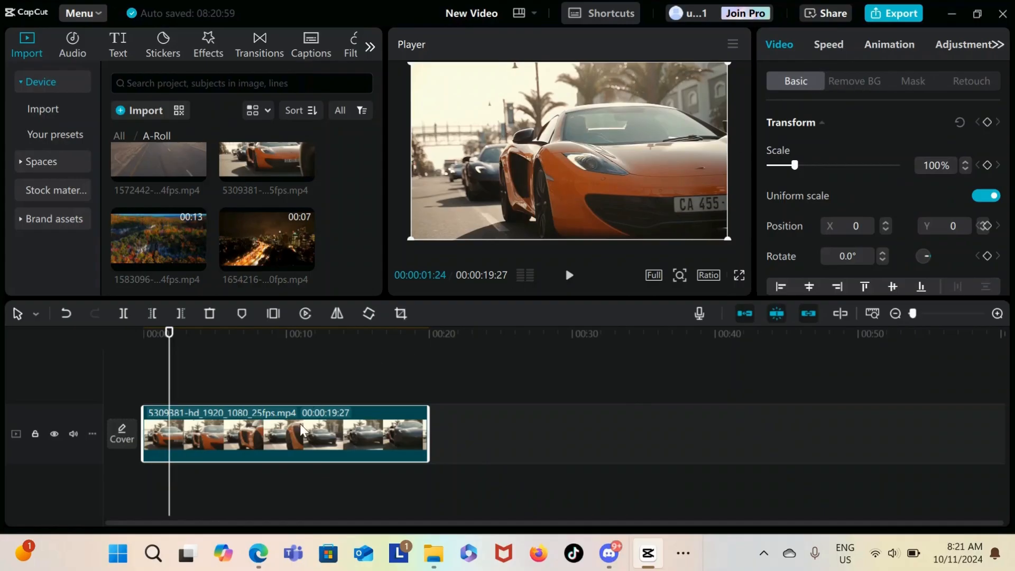
left_click(995, 45)
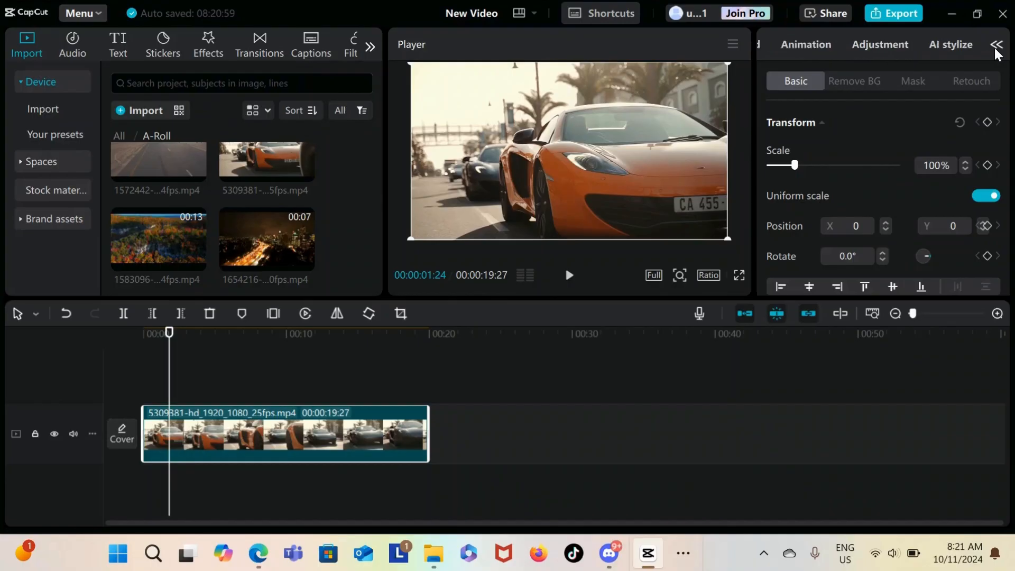
left_click(996, 45)
left_click(996, 45)
left_click(997, 46)
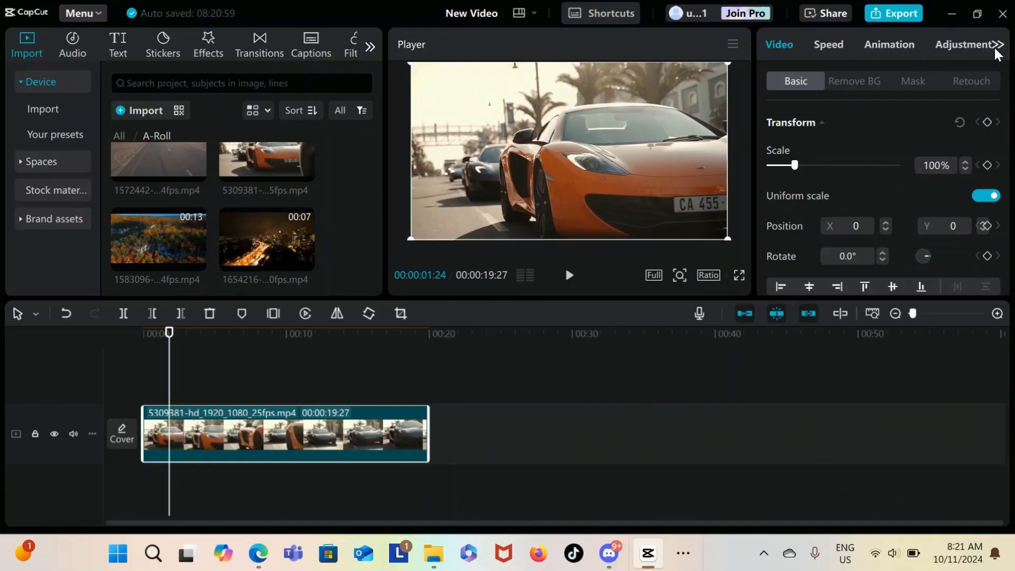
left_click(969, 43)
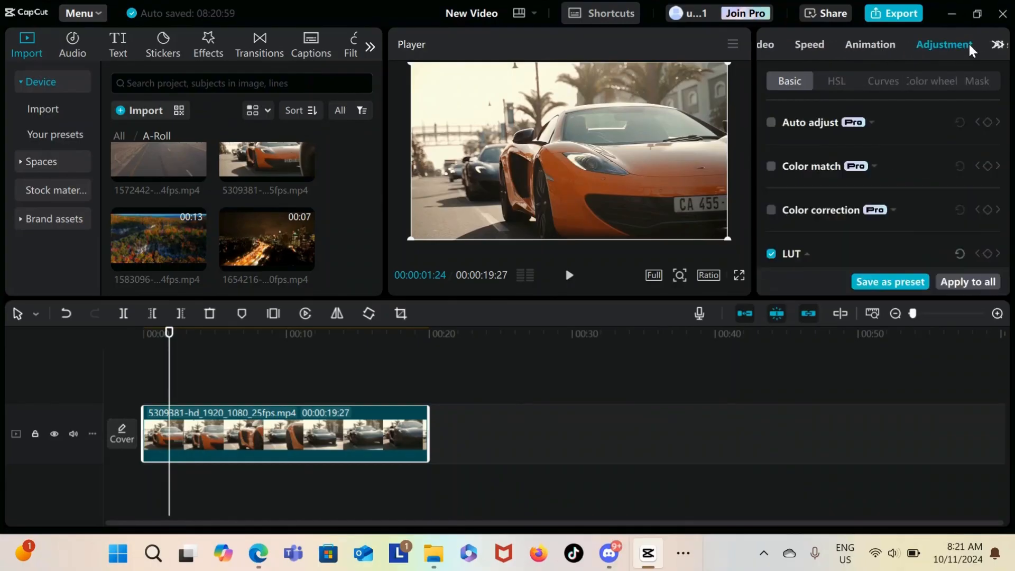
left_click(880, 81)
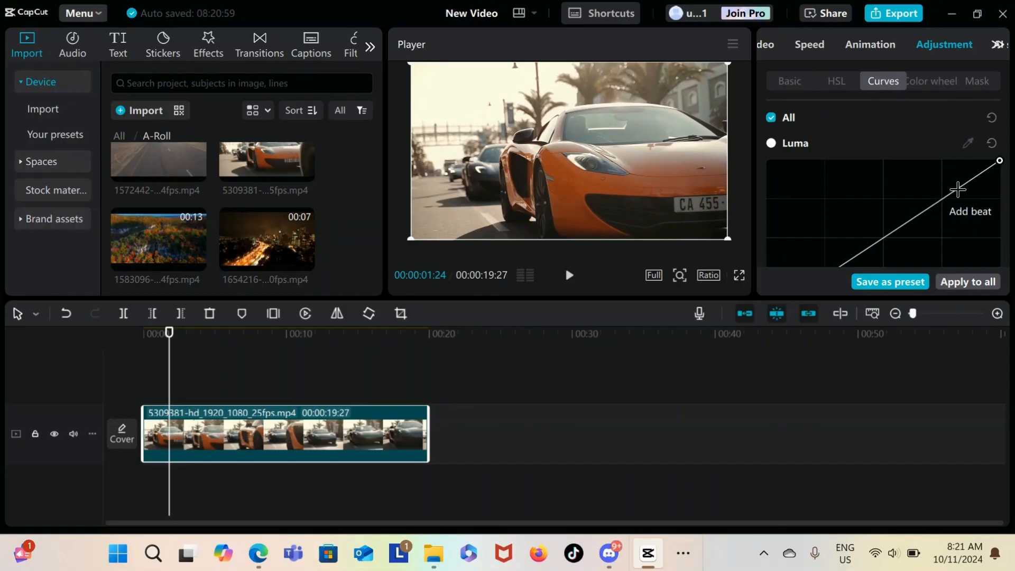
Step: Add three points to the car clip's luma curve and shape them into an S-curve with brighter highlights and darker shadows
left_click(967, 181)
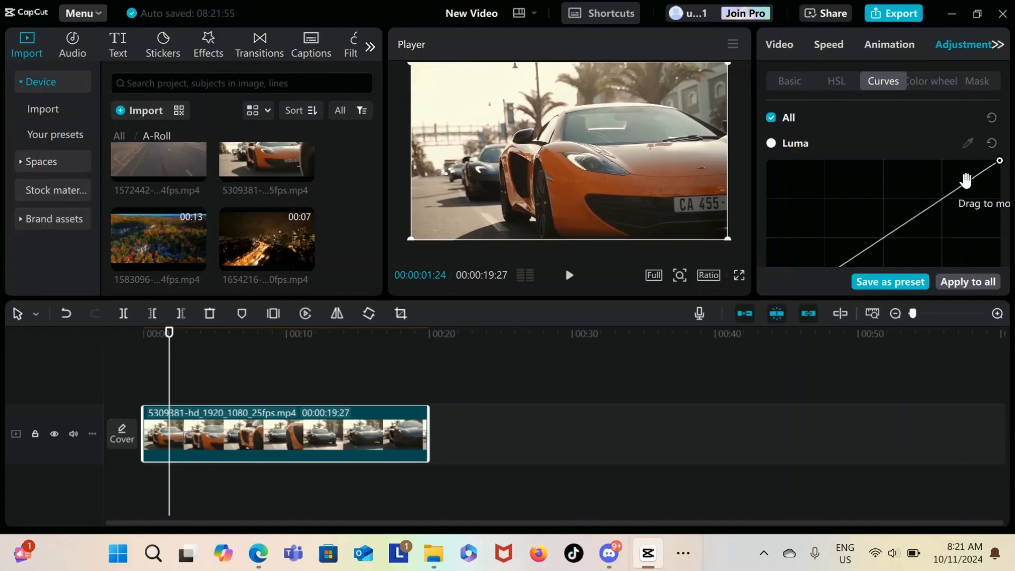
left_click(924, 211)
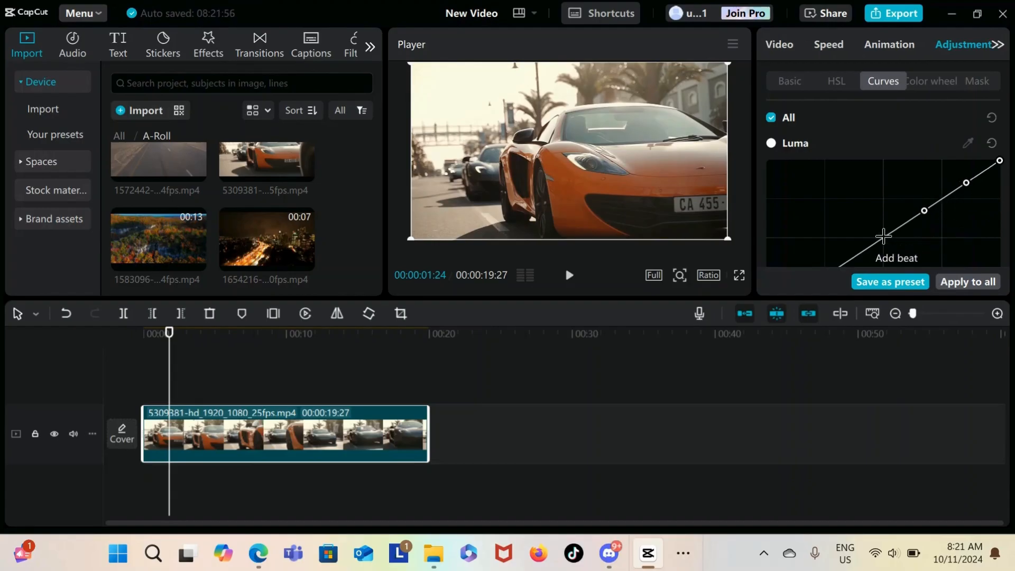
left_click(879, 241)
left_click_drag(967, 183, 917, 183)
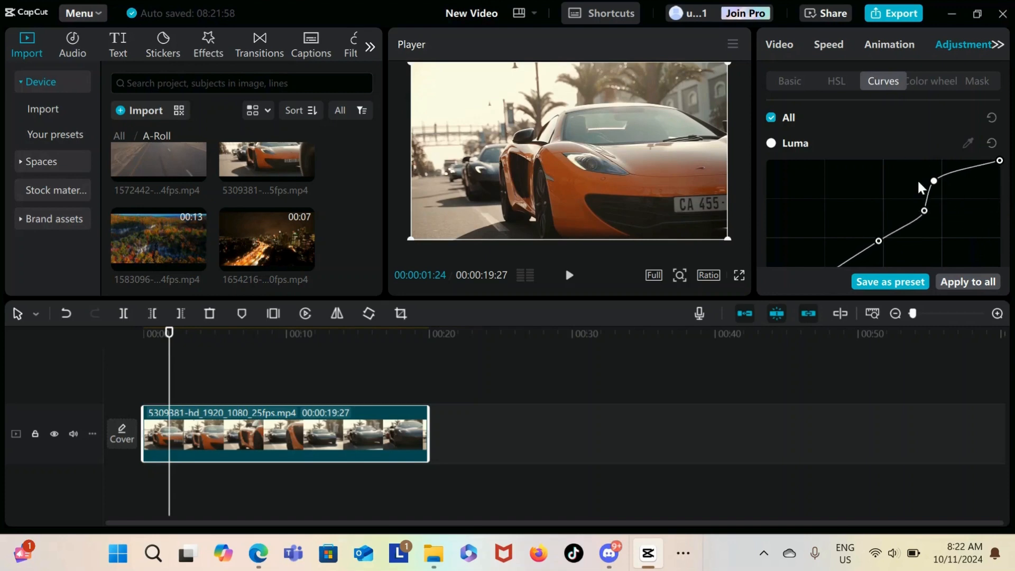
left_click_drag(878, 242, 892, 252)
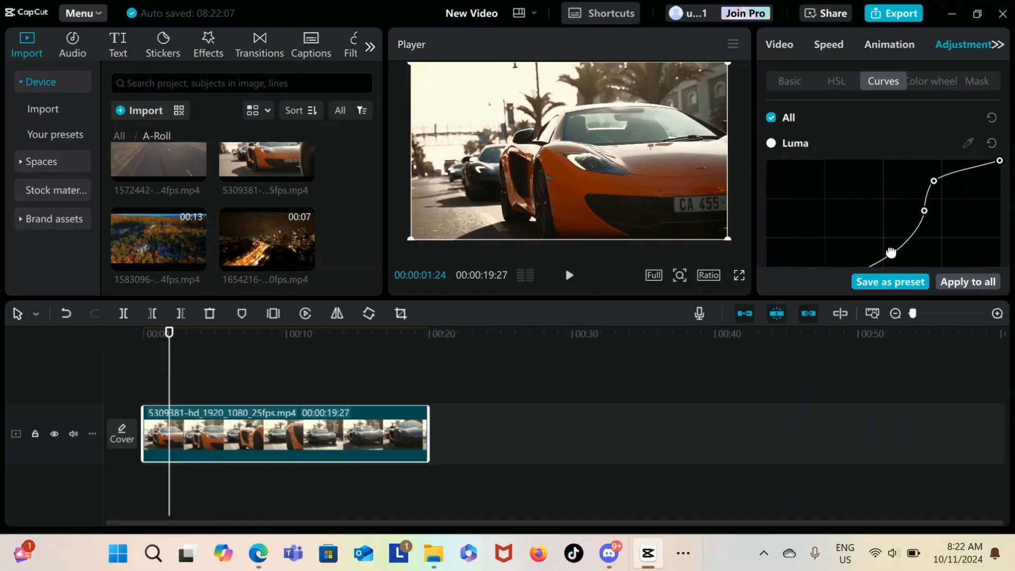
mouse_move(893, 253)
left_mouse_down()
mouse_move(899, 261)
mouse_move(888, 244)
mouse_move(891, 256)
left_mouse_up()
left_click_drag(920, 208, 905, 219)
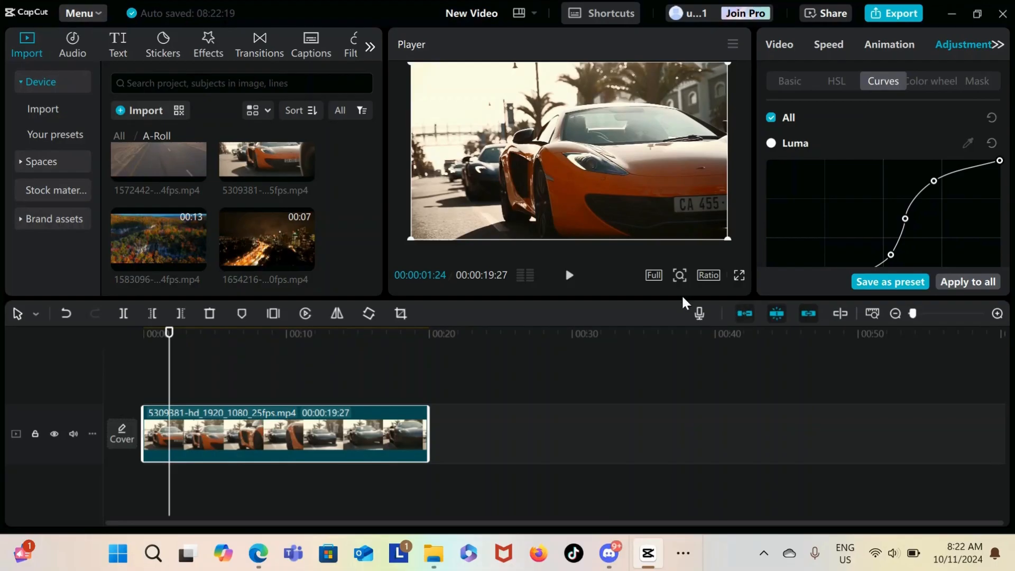
Step: Shrink the timeline area to show the full luma curve and move the curve's lowest added point farther into the shadows
left_click_drag(682, 298, 688, 376)
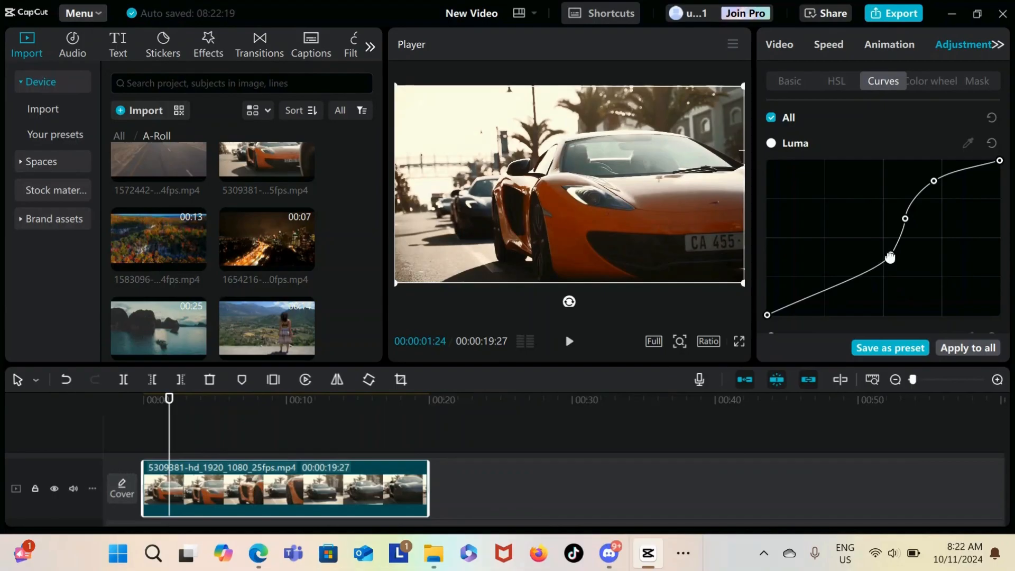
left_click_drag(891, 254, 857, 274)
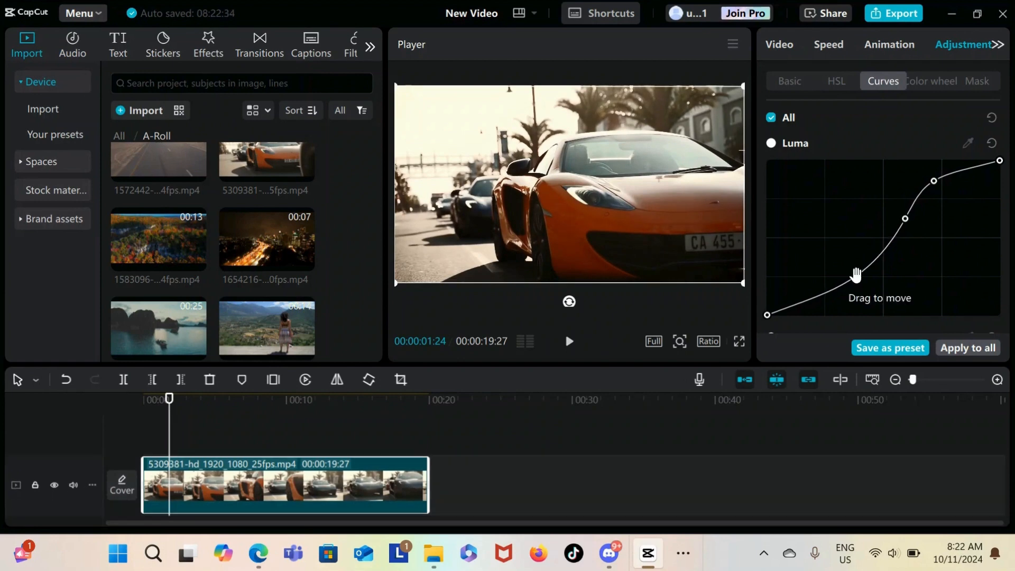
Step: Undo all the luma curve edits, including the three added points
key("ctrl+z")
key("ctrl+z")
key("ctrl+z")
key("ctrl+z")
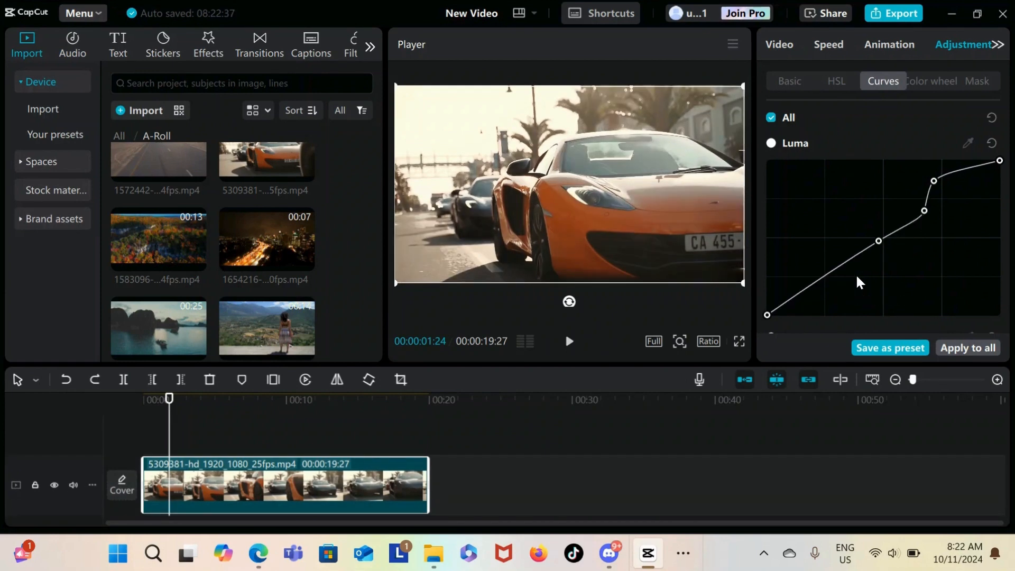
key("ctrl+z")
key("ctrl+z")
key("ctrl+z")
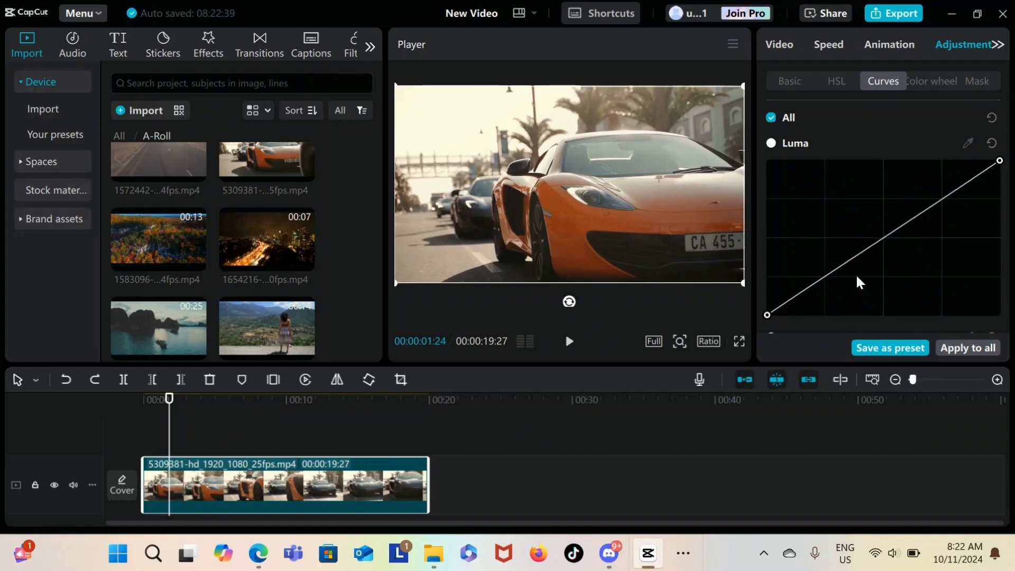
Step: Add three points to the car clip's luma curve and shape them into an S-curve with darker shadows and brighter highlights
left_click(829, 274)
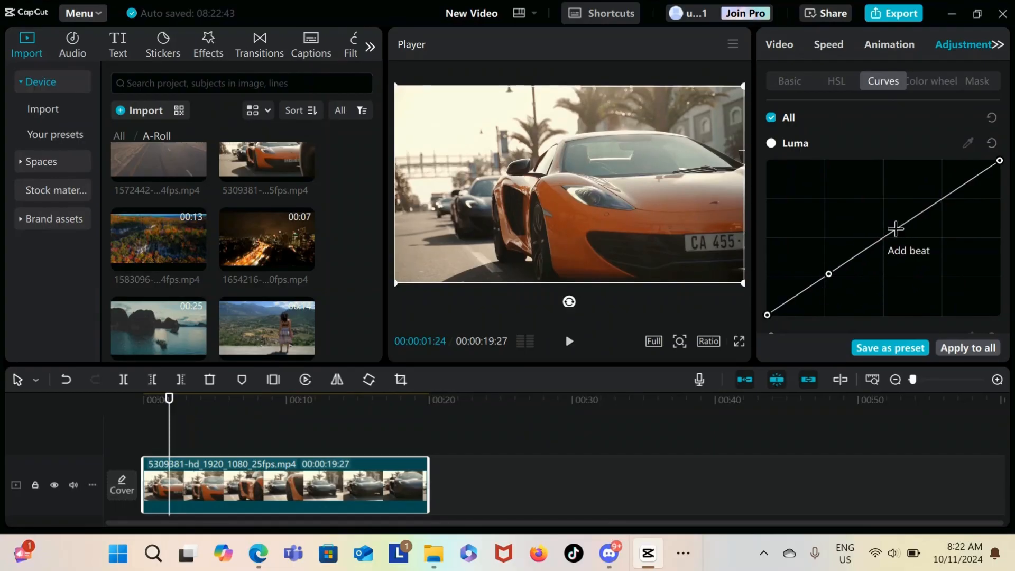
left_click(896, 229)
left_click(943, 197)
left_click_drag(828, 274, 839, 299)
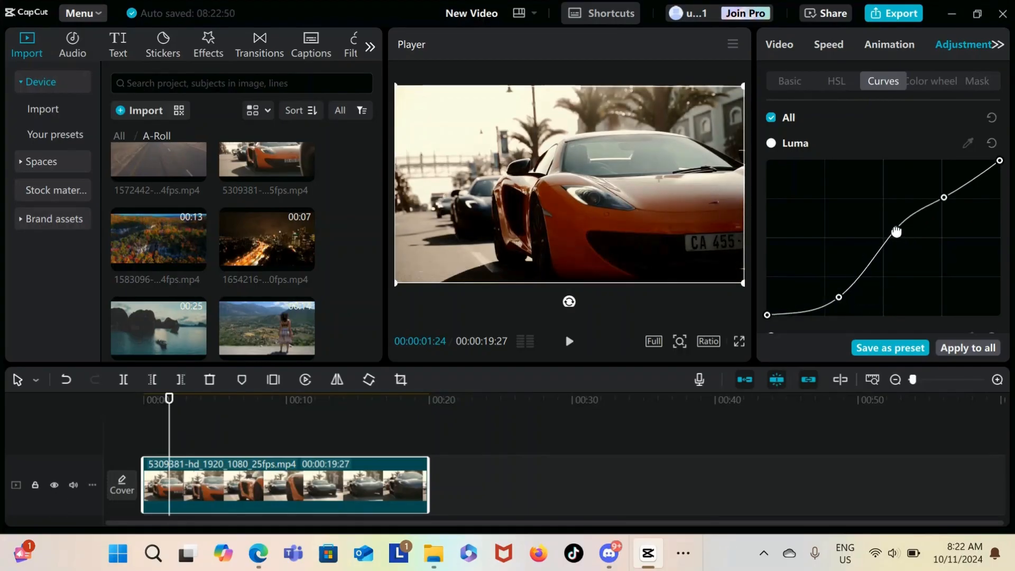
left_click_drag(897, 230, 895, 242)
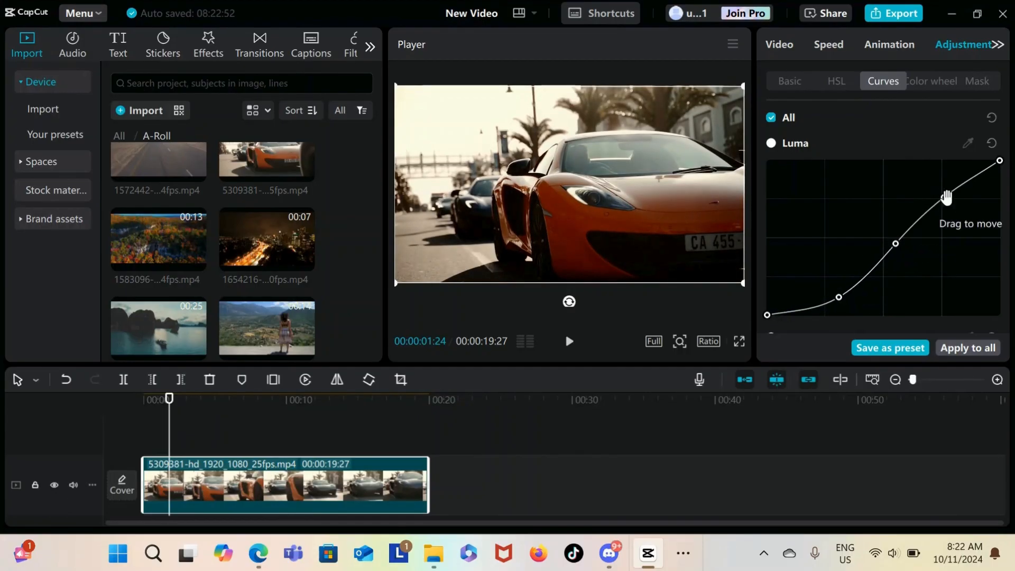
left_click_drag(942, 197, 936, 187)
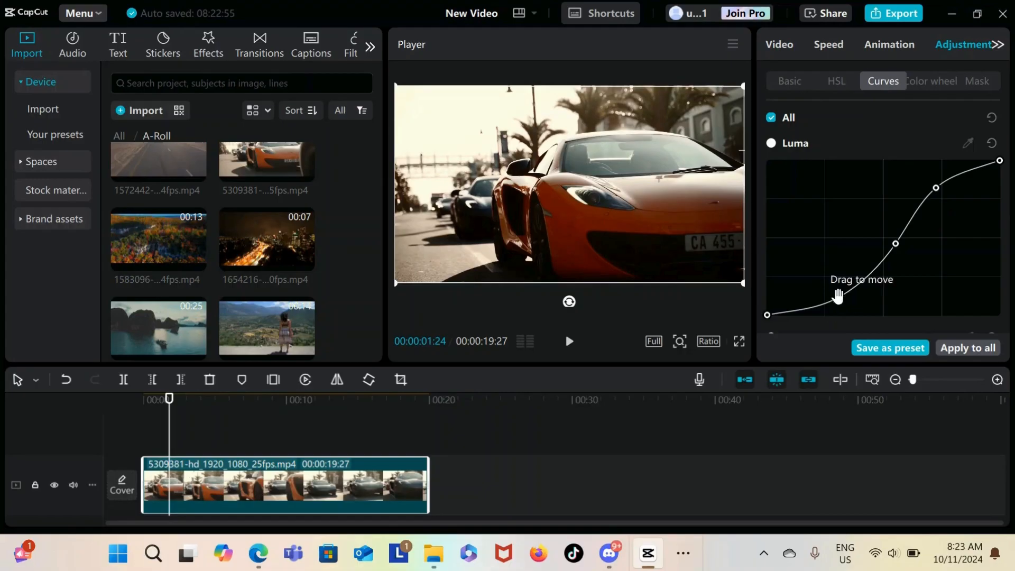
Step: Delete the color-adjusted car clip and place a fresh copy of 5309381-hd_1920_1080_25fps.mp4 at the start of the timeline
key("Delete")
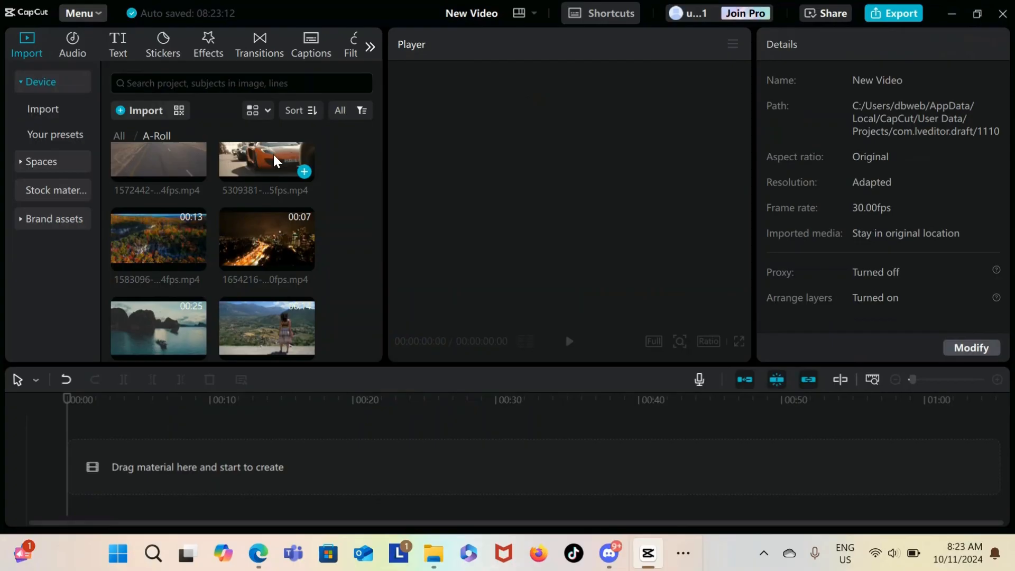
left_click_drag(271, 156, 127, 458)
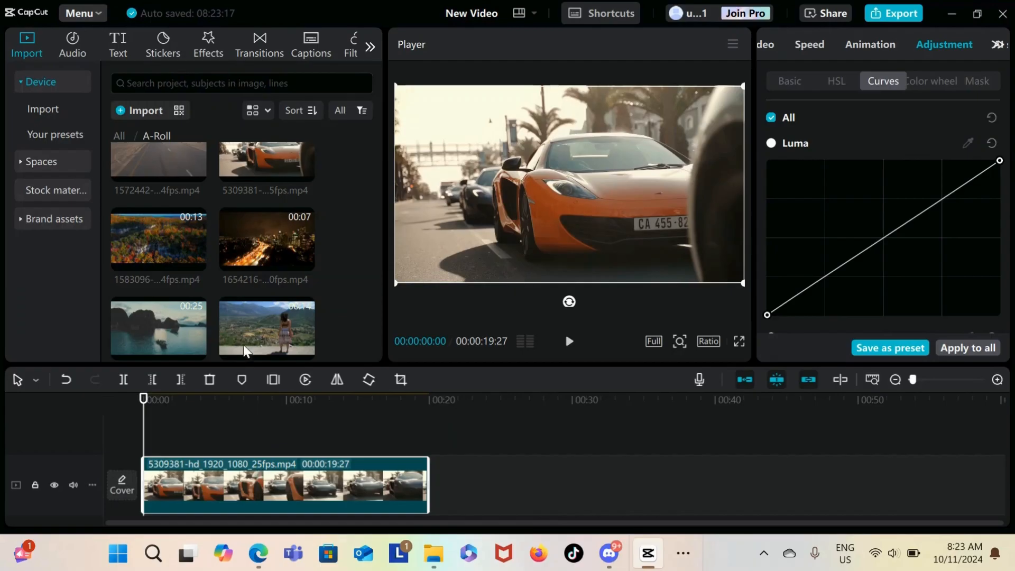
Step: Add the featured Fade filter above the car clip and stretch it across the clip's full length
left_click(263, 439)
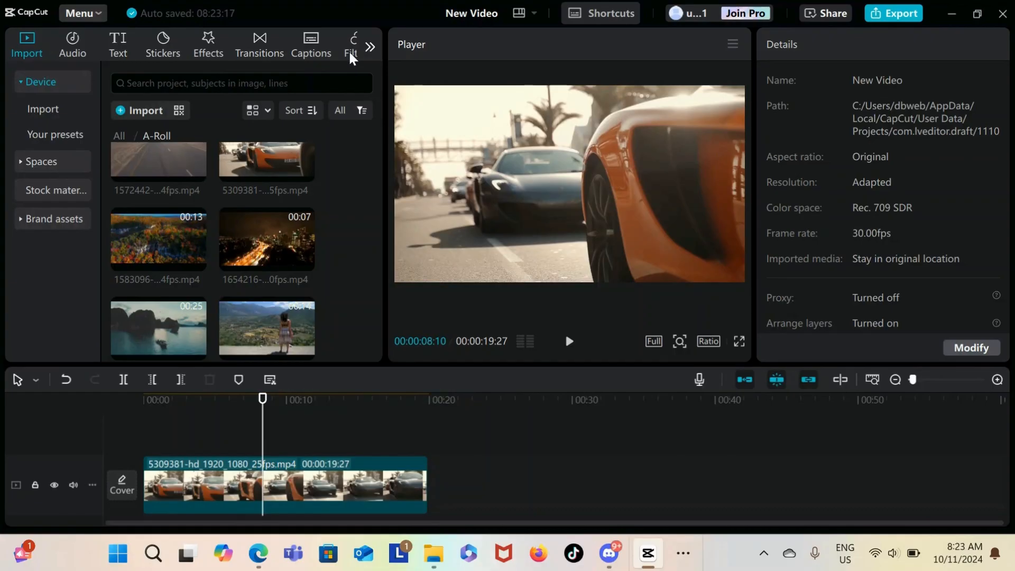
left_click(369, 47)
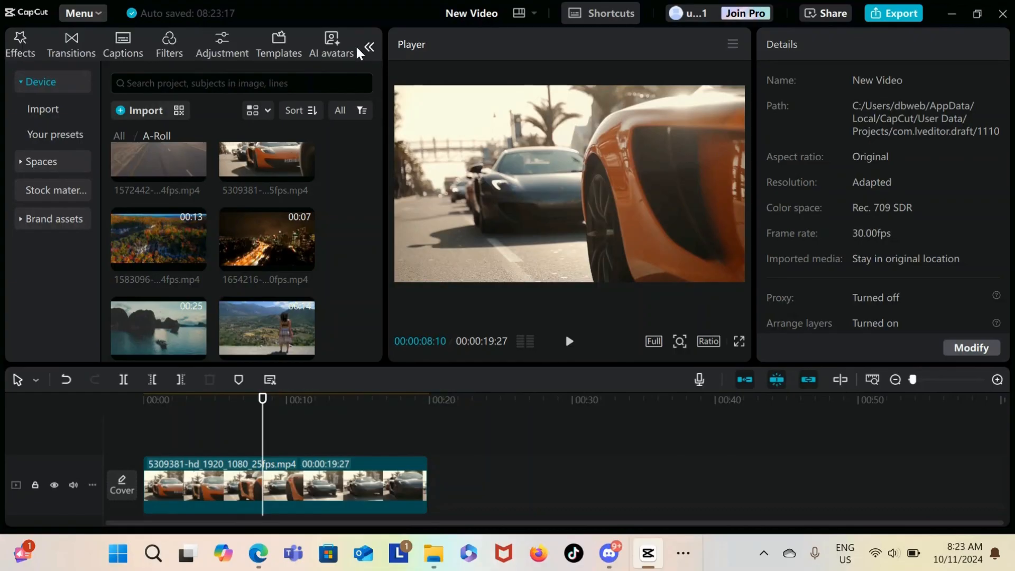
left_click(169, 45)
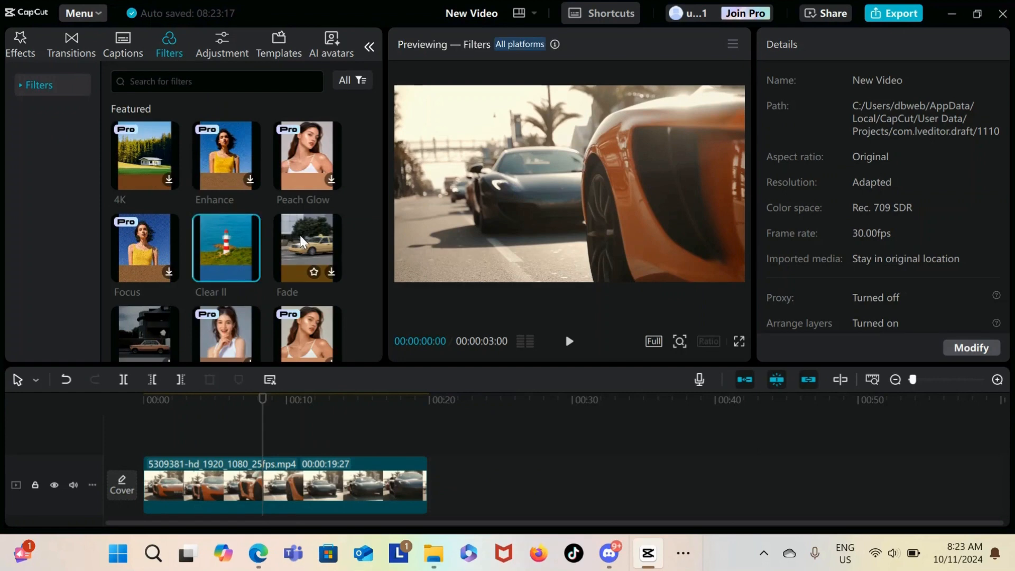
left_click_drag(223, 230, 430, 434)
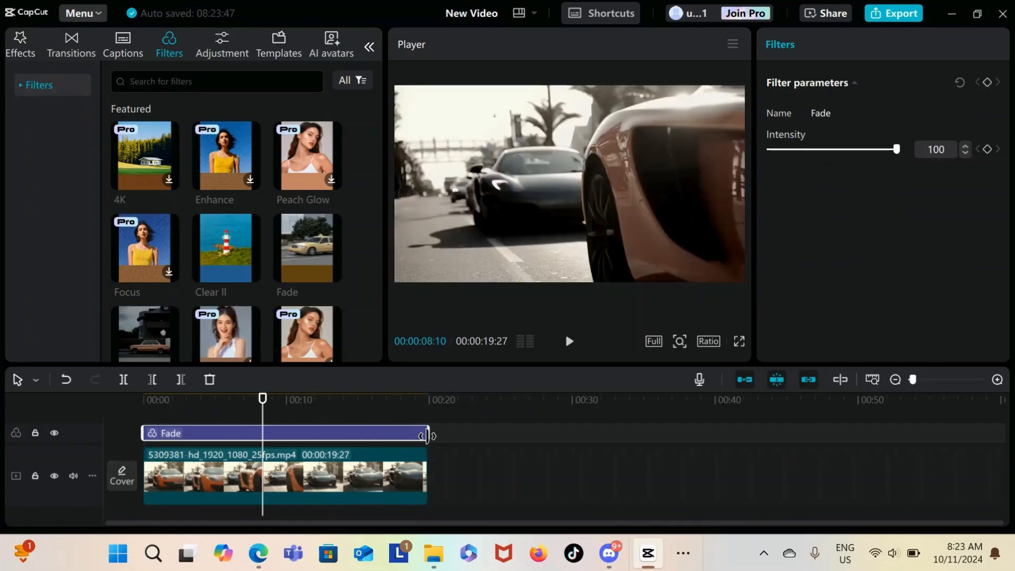
Step: Move the playhead to 00:00:05:21, set the Fade filter's intensity to 34 and play the result
left_click(262, 446)
left_click(225, 446)
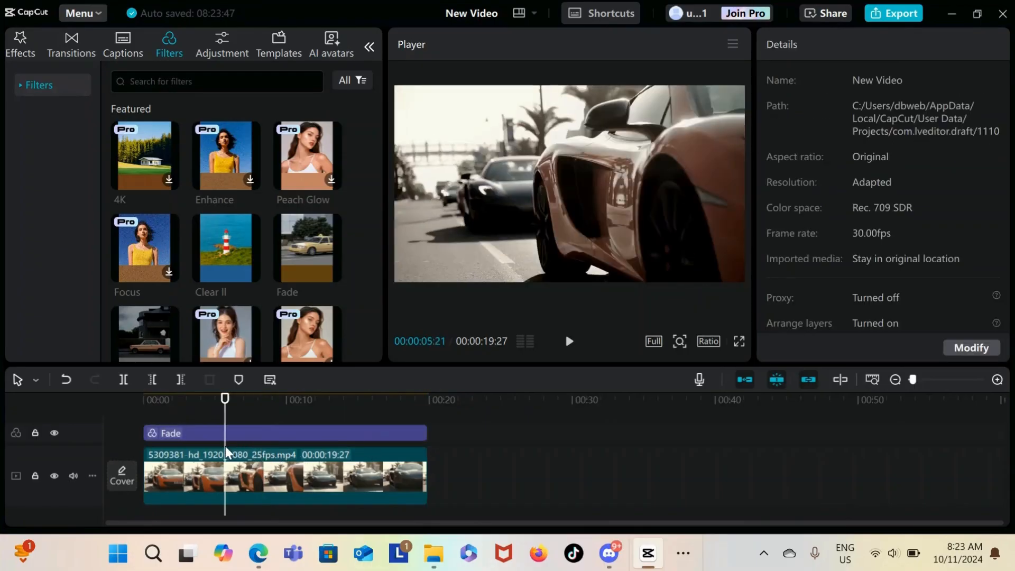
left_click(164, 433)
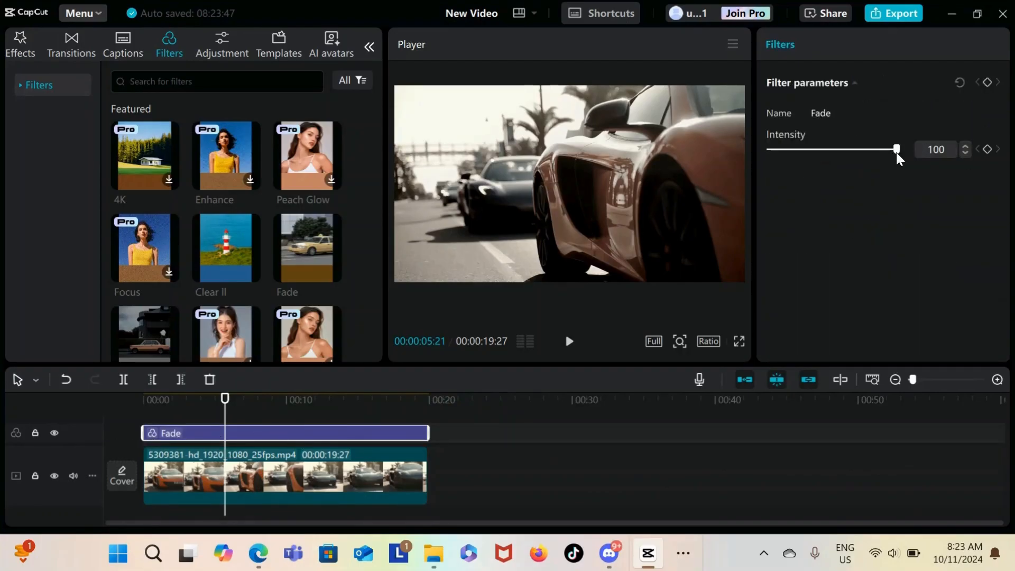
left_click_drag(896, 152, 813, 167)
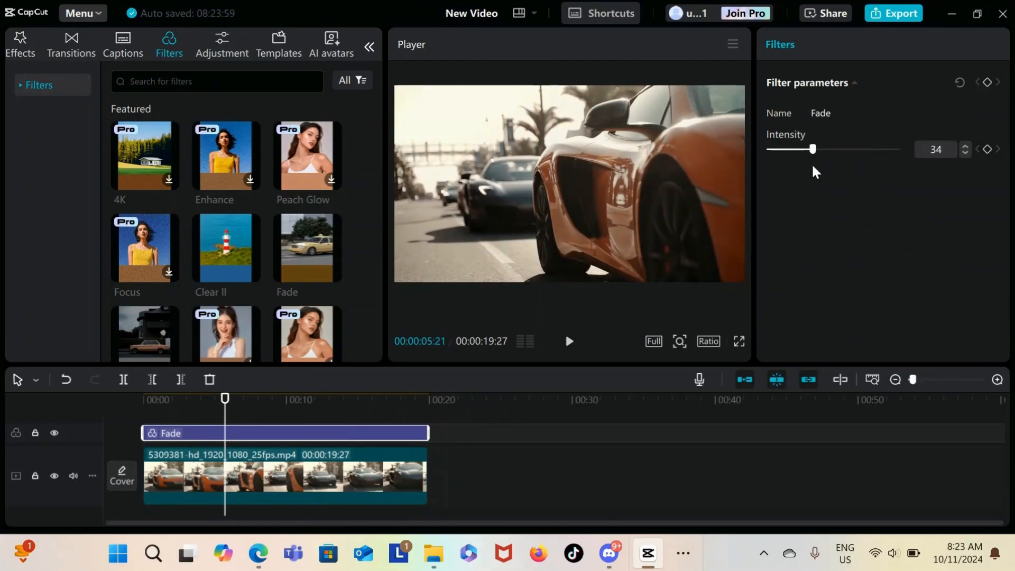
left_click(570, 341)
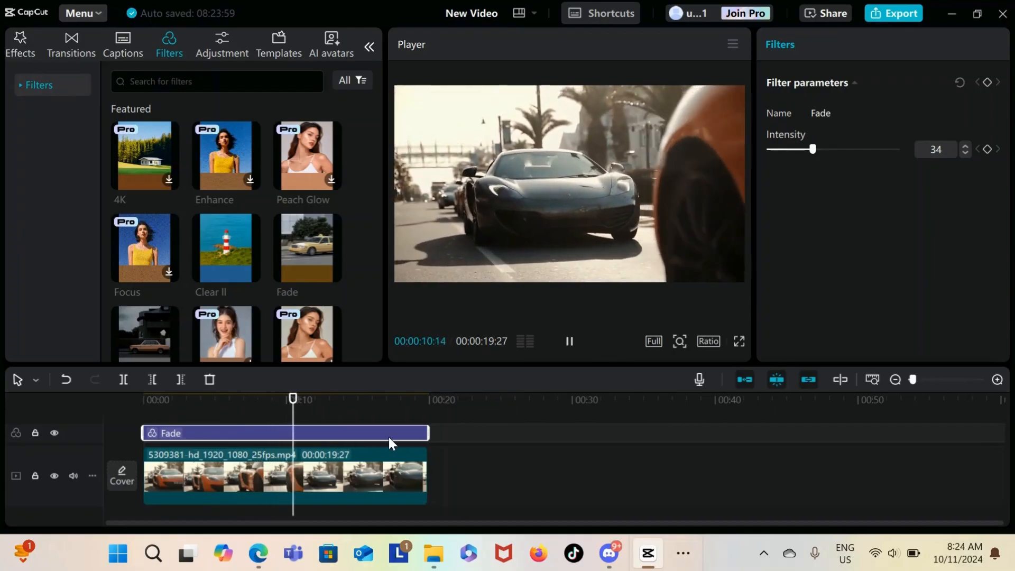
Step: Replace the Fade filter with the BW 3 filter, stretched over the entire car clip
key("Delete")
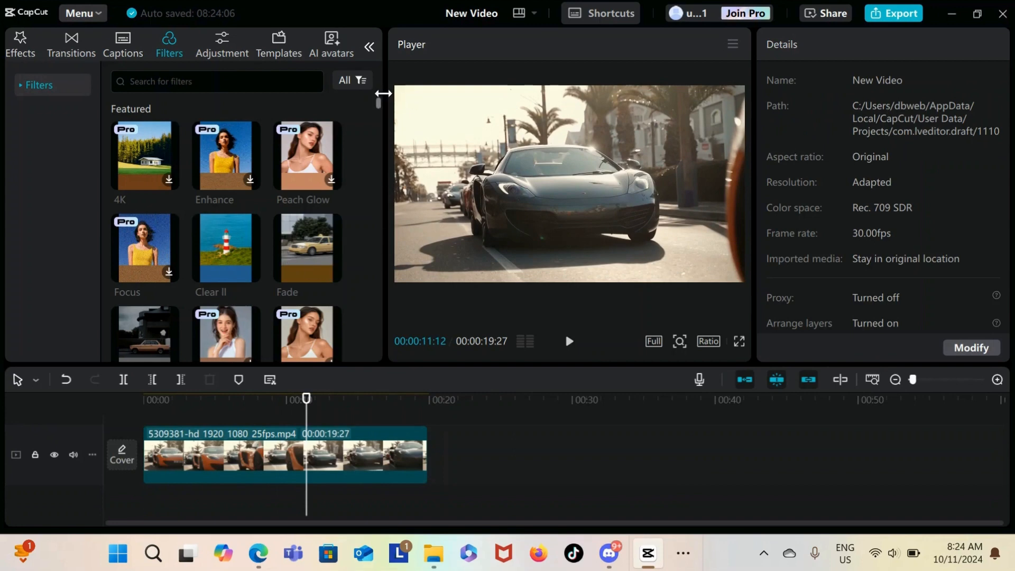
left_click_drag(378, 104, 379, 112)
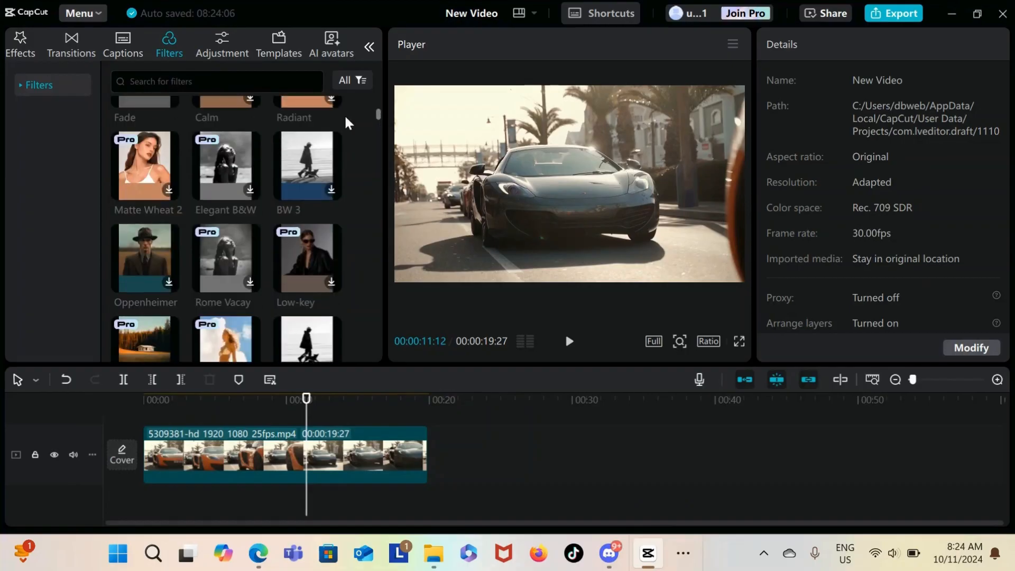
left_click_drag(294, 166, 428, 433)
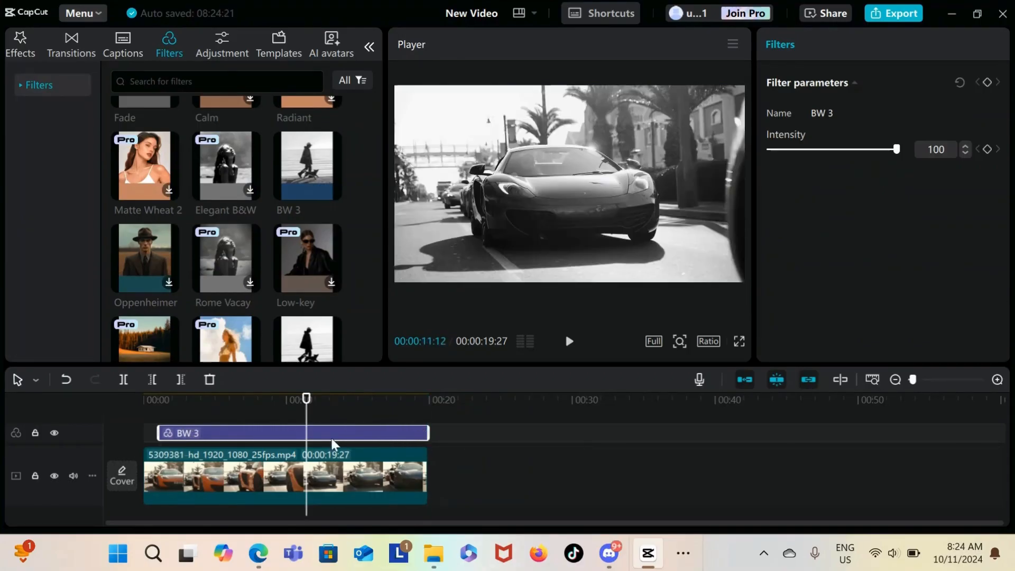
left_click_drag(159, 432, 142, 433)
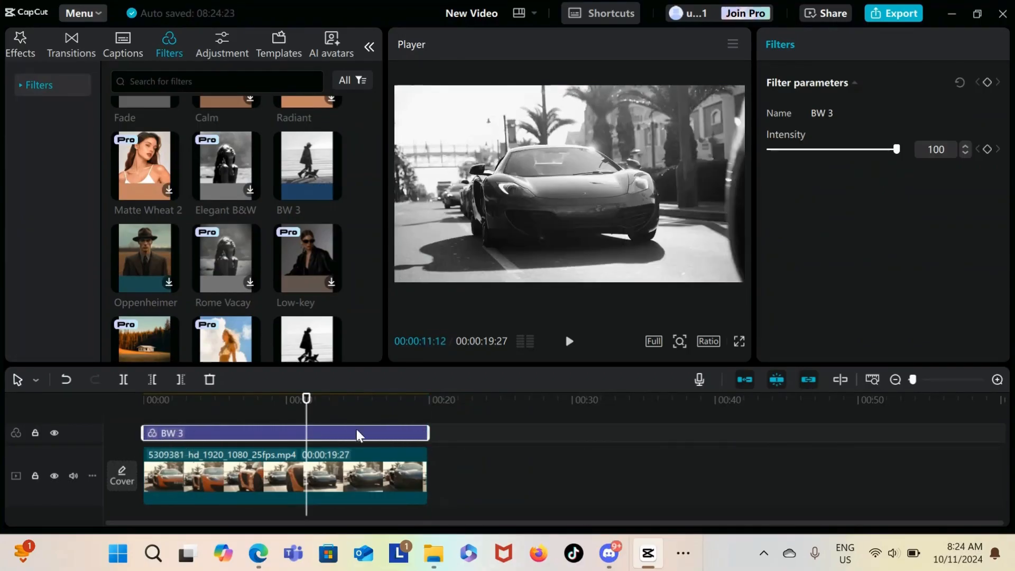
Step: Shorten the BW 3 filter to end at about 10 seconds and play from 00:00:08:00 past its end
left_click_drag(428, 433, 290, 433)
left_click(258, 420)
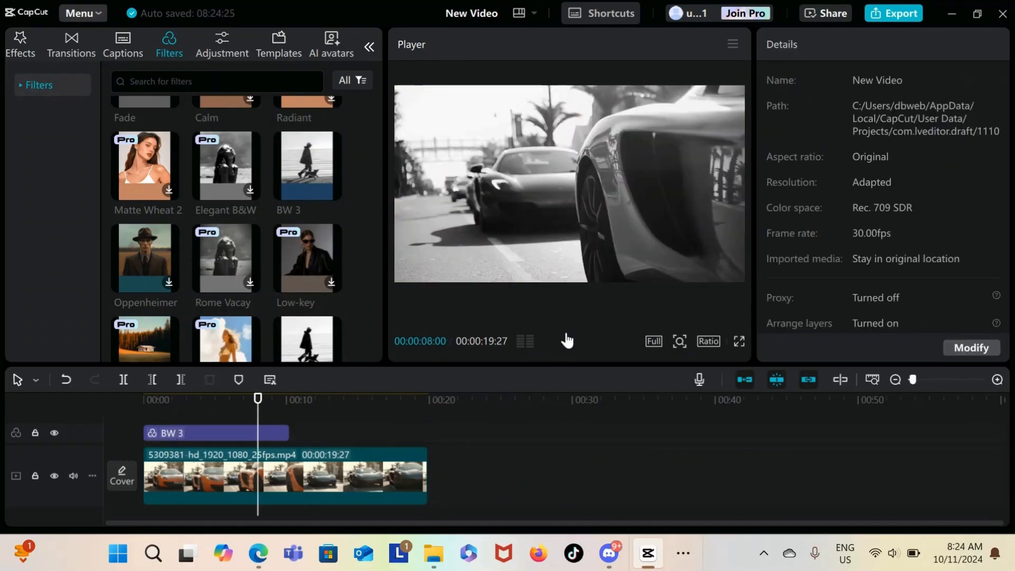
left_click(569, 341)
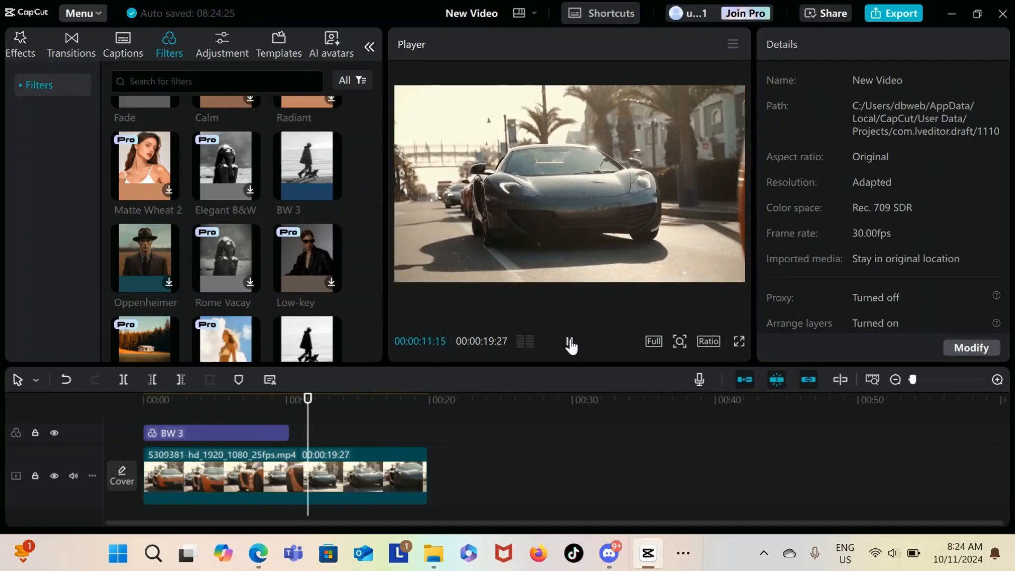
Step: Replace the BW 3 filter with the Vintage_Warm LUT, applied as an adjustment across the whole car clip
left_click(260, 435)
key("Delete")
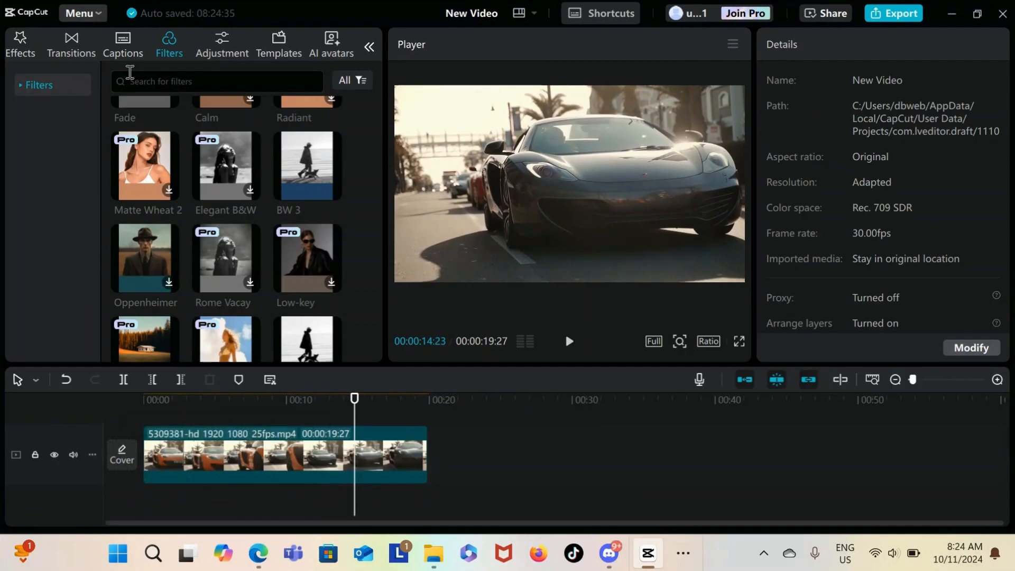
left_click(225, 49)
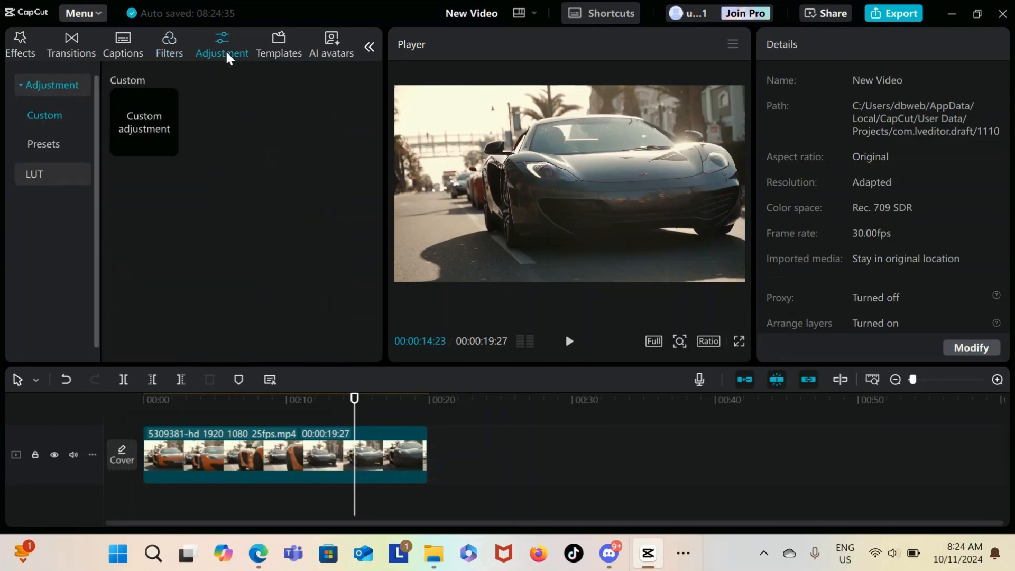
left_click(55, 177)
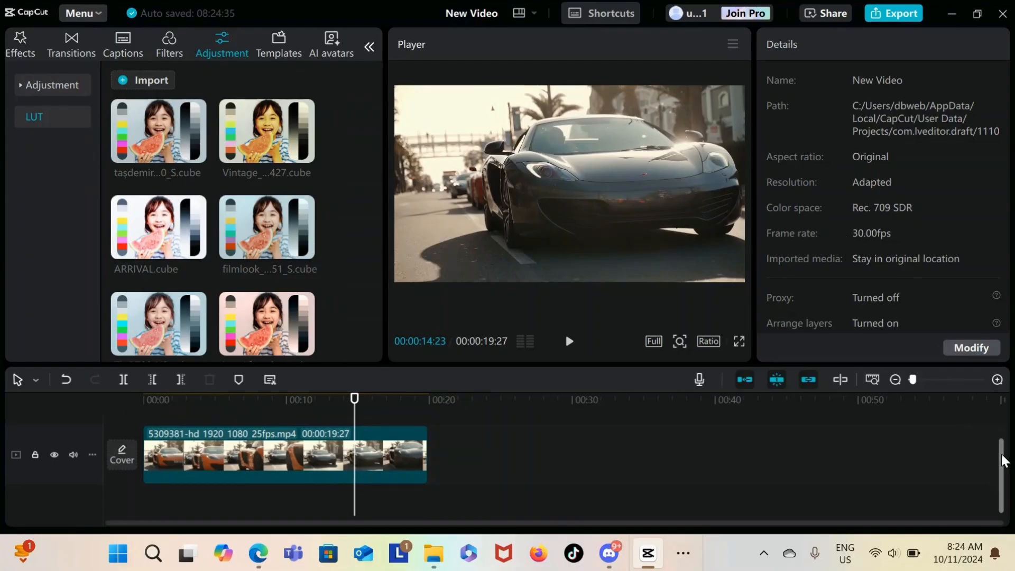
scroll(1000, 453, "up", 2)
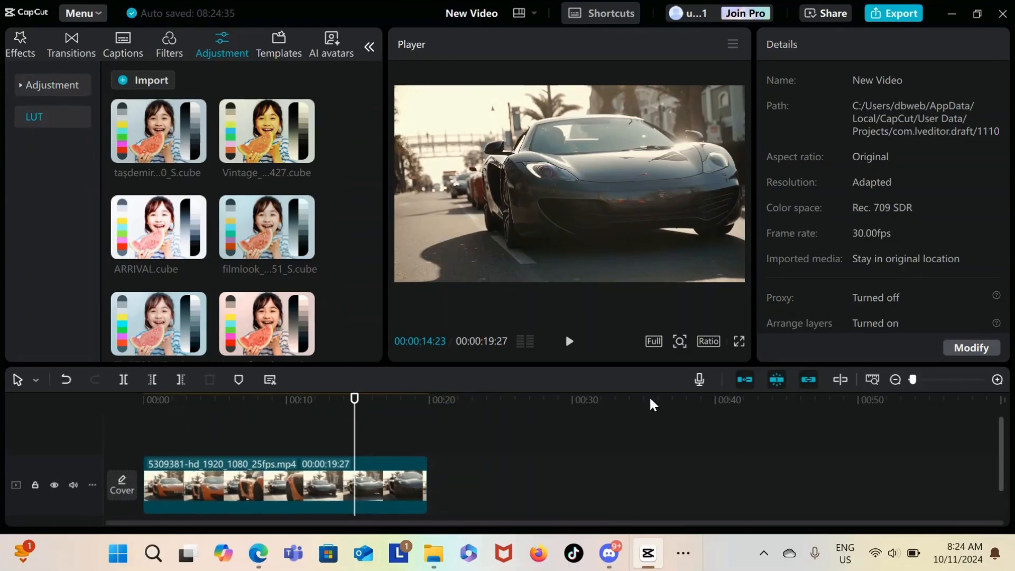
mouse_move(273, 211)
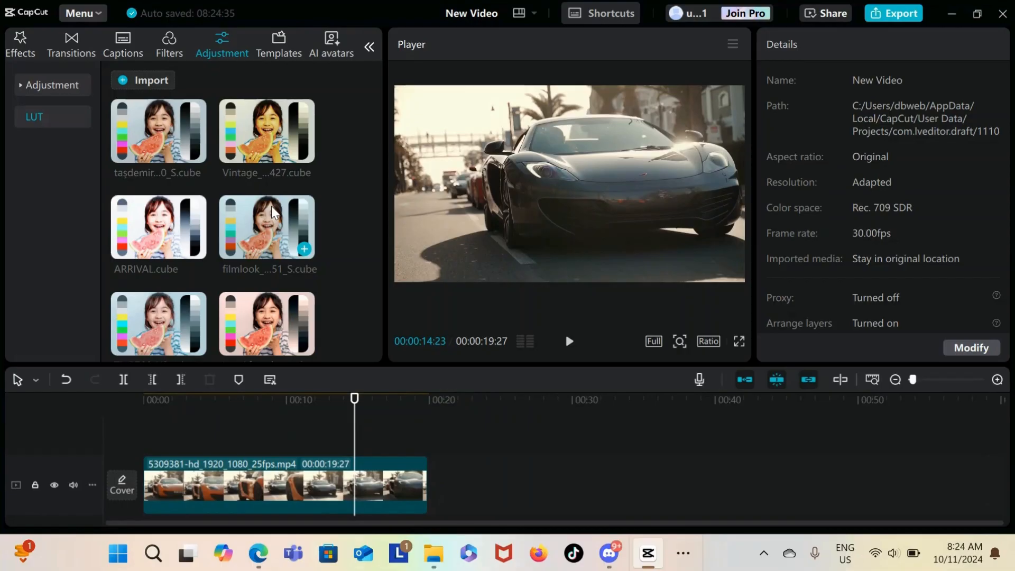
mouse_move(148, 147)
left_click_drag(263, 132, 428, 440)
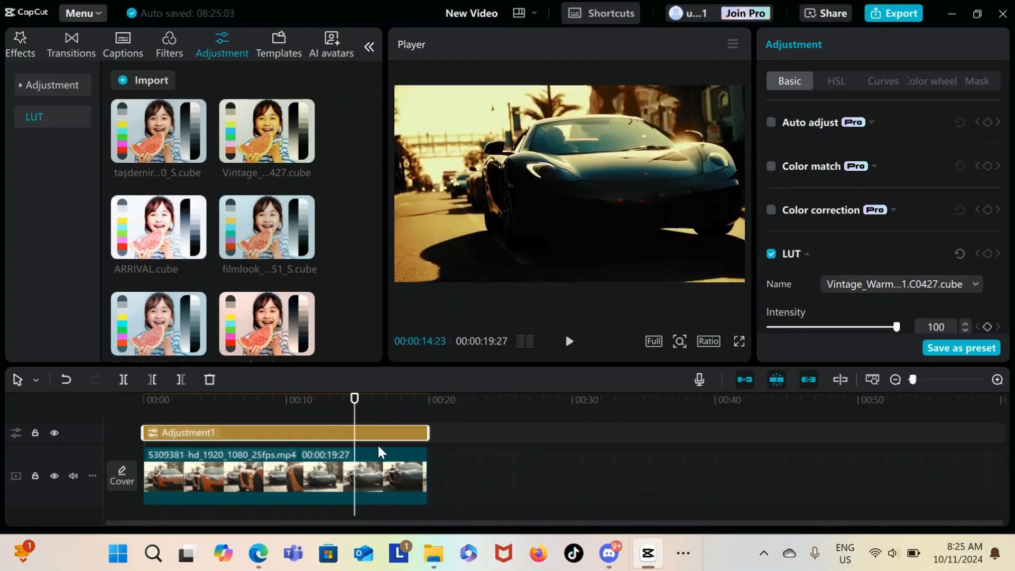
Step: Move the playhead to 00:00:00:22 and play the car clip to review the LUT's look
left_click(353, 442)
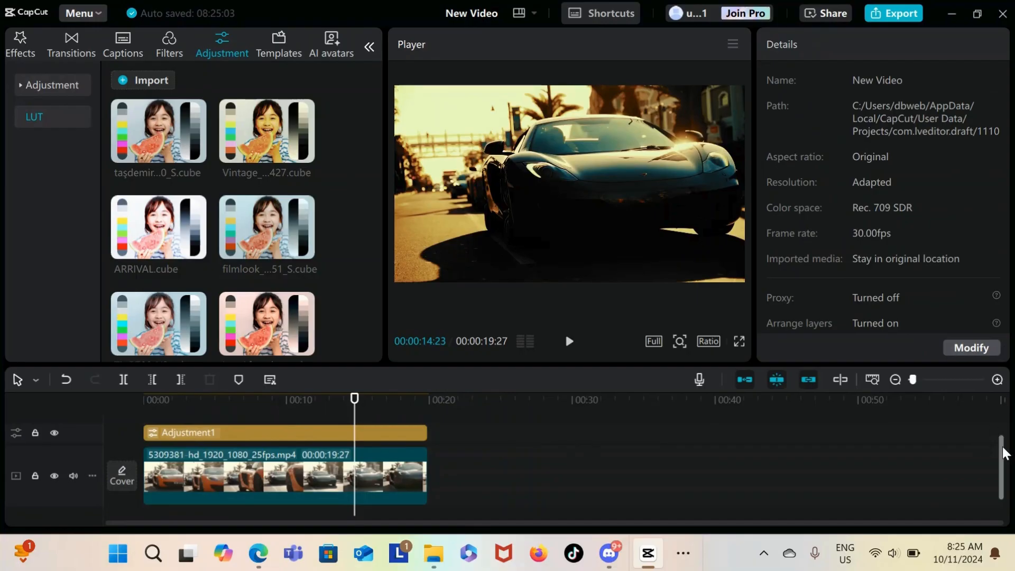
left_click_drag(1002, 447, 992, 399)
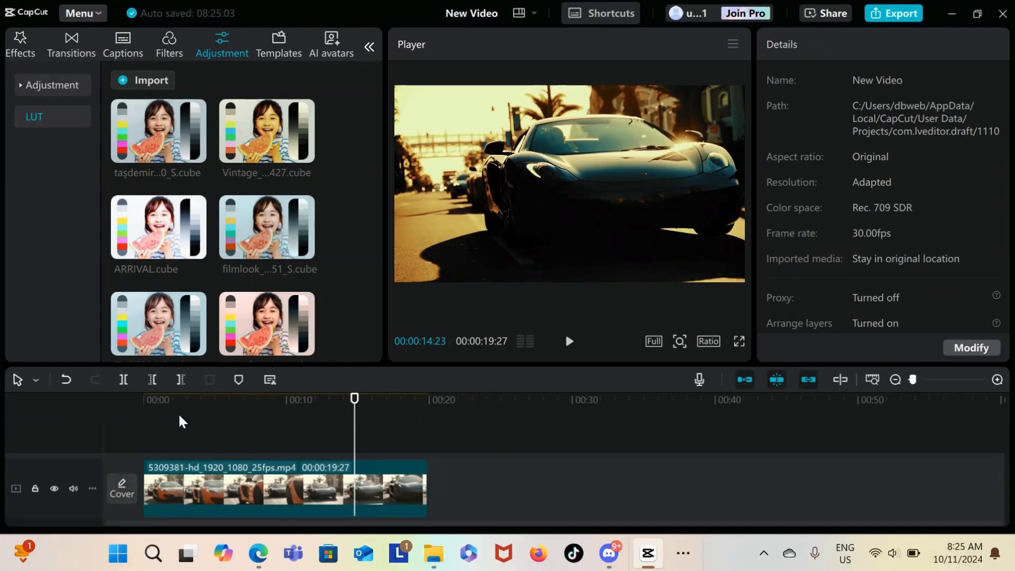
left_click(154, 432)
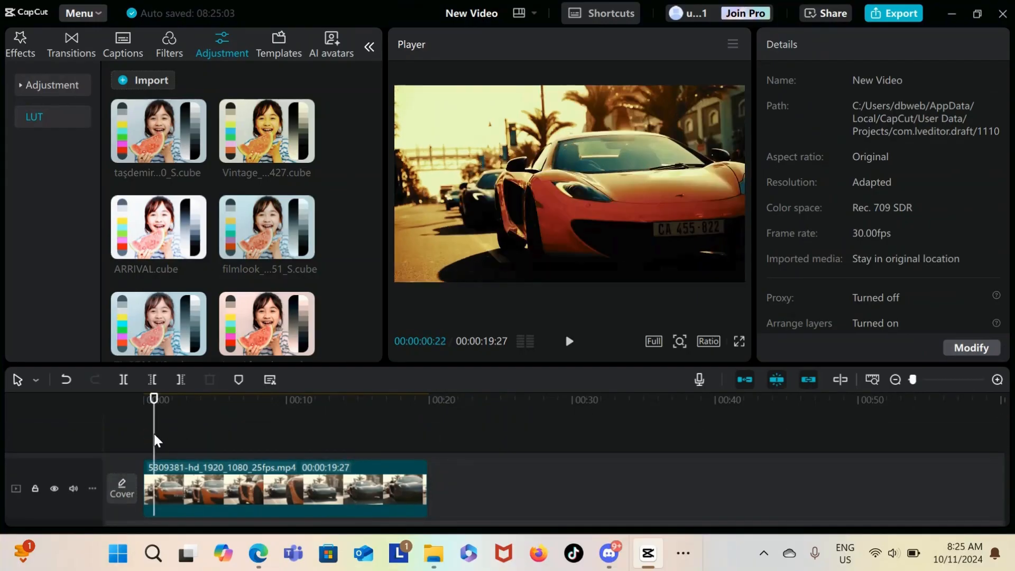
left_click(566, 341)
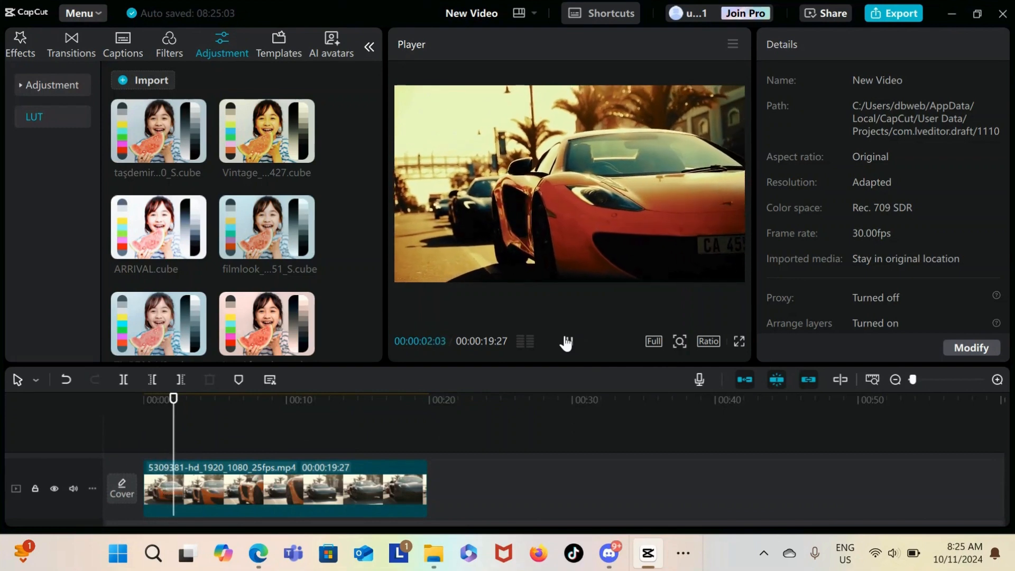